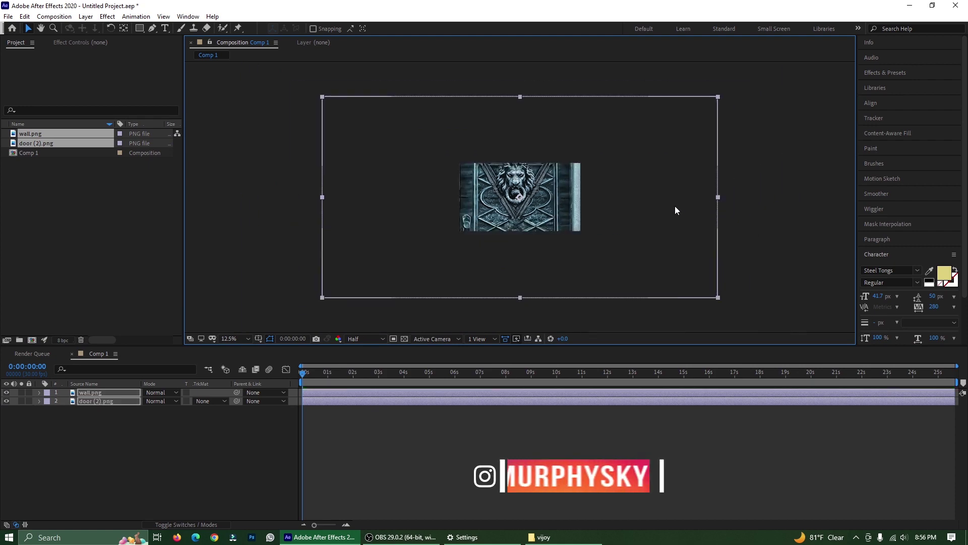
- Fit the composition in the viewer and scale wall.png and door (2).png together to about 23.9% to fill the frame
{"action": "scroll", "coordinate": [546, 198], "scroll_direction": "up", "scroll_amount": 2}
{"action": "left_click", "coordinate": [237, 337]}
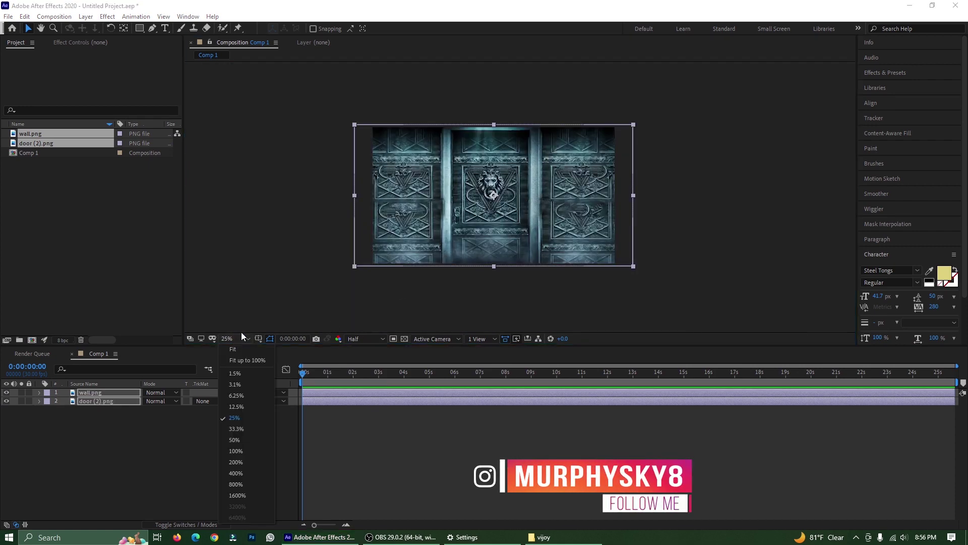
{"action": "left_click", "coordinate": [269, 347]}
{"action": "left_click_drag", "start_coordinate": [790, 198], "coordinate": [779, 200]}
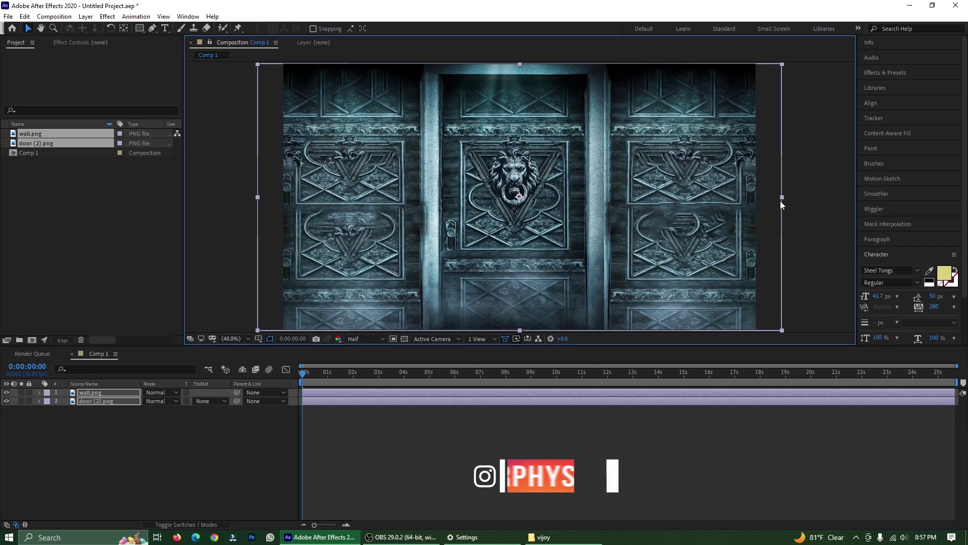
- Toggle the door (2).png layer's visibility off and on to check what it contributes behind the wall
{"action": "left_click", "coordinate": [130, 449]}
{"action": "left_click", "coordinate": [6, 401]}
{"action": "left_click", "coordinate": [6, 400]}
{"action": "left_click", "coordinate": [6, 401]}
{"action": "left_click", "coordinate": [6, 401]}
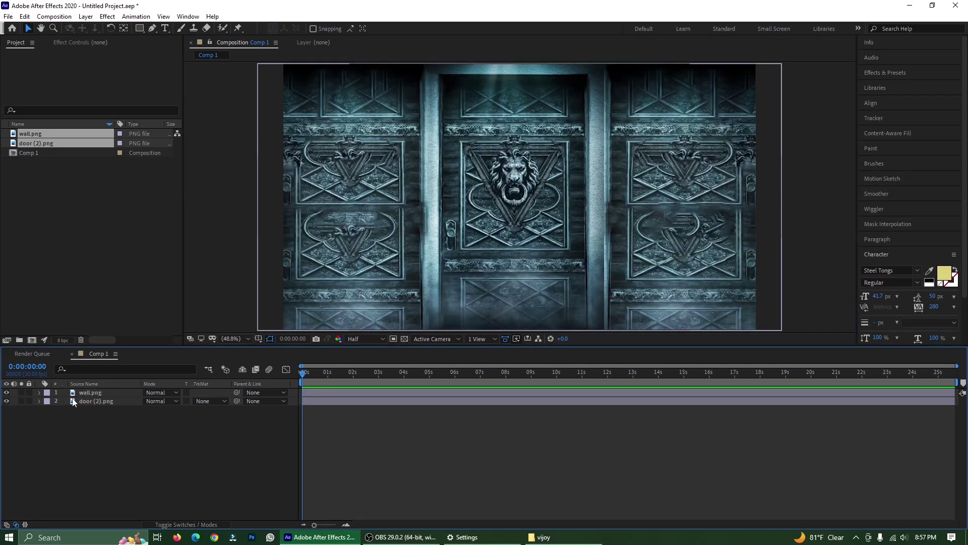
- Hide the wall.png layer and turn both the wall and door layers into 3D layers
{"action": "left_click", "coordinate": [101, 392]}
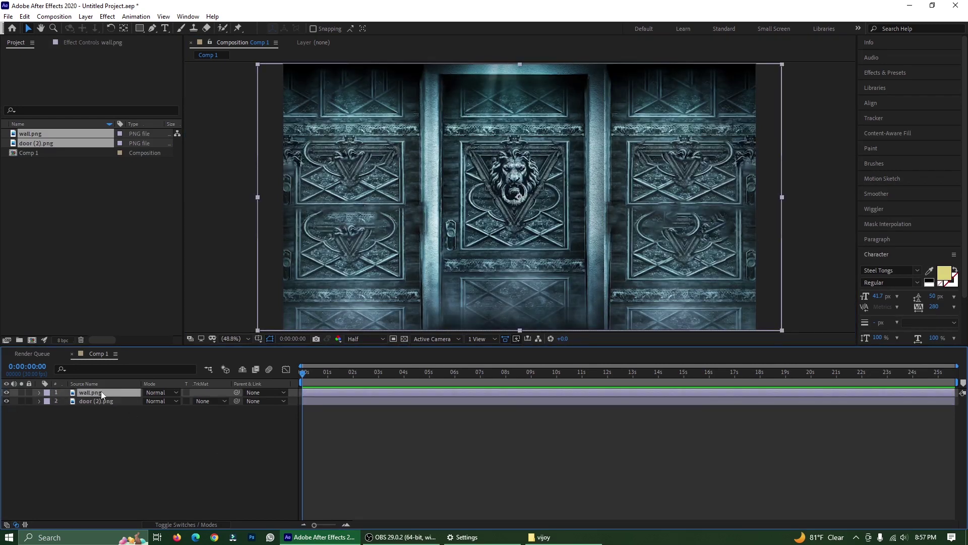
{"action": "left_click", "coordinate": [7, 392]}
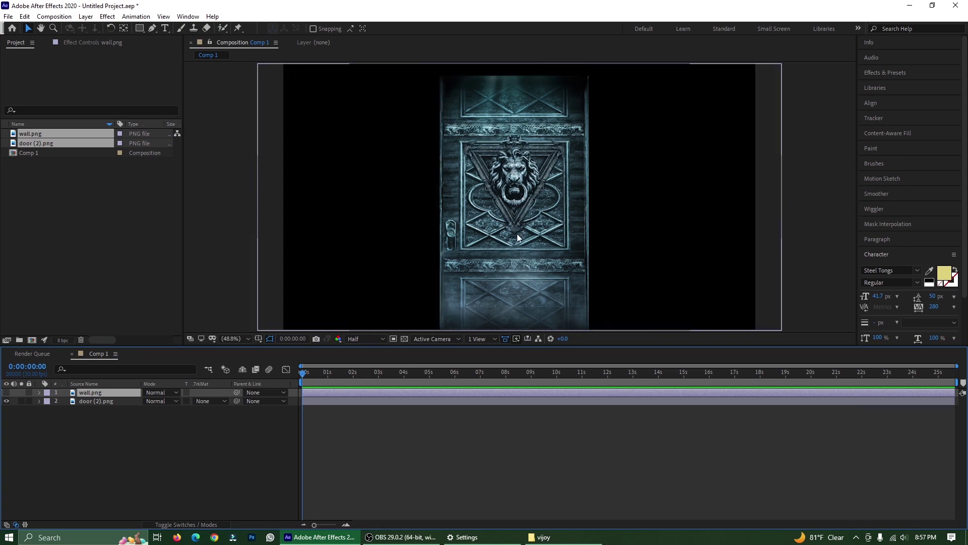
{"action": "left_click", "coordinate": [95, 401]}
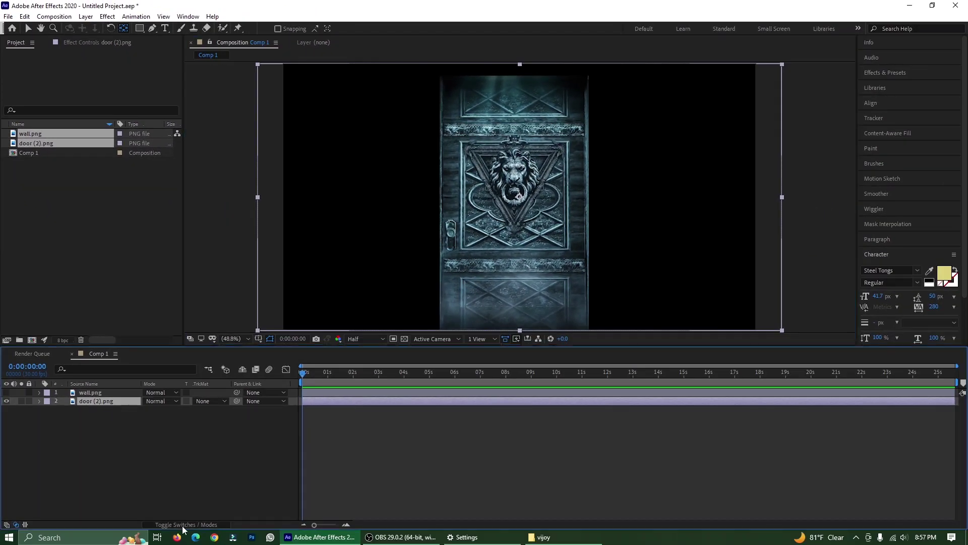
{"action": "left_click", "coordinate": [183, 525]}
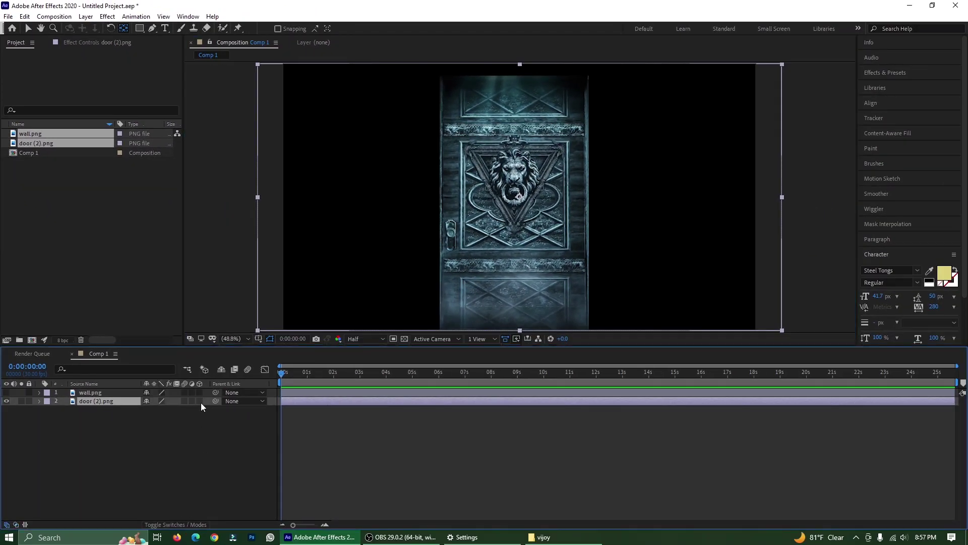
{"action": "left_click_drag", "start_coordinate": [199, 401], "coordinate": [199, 391]}
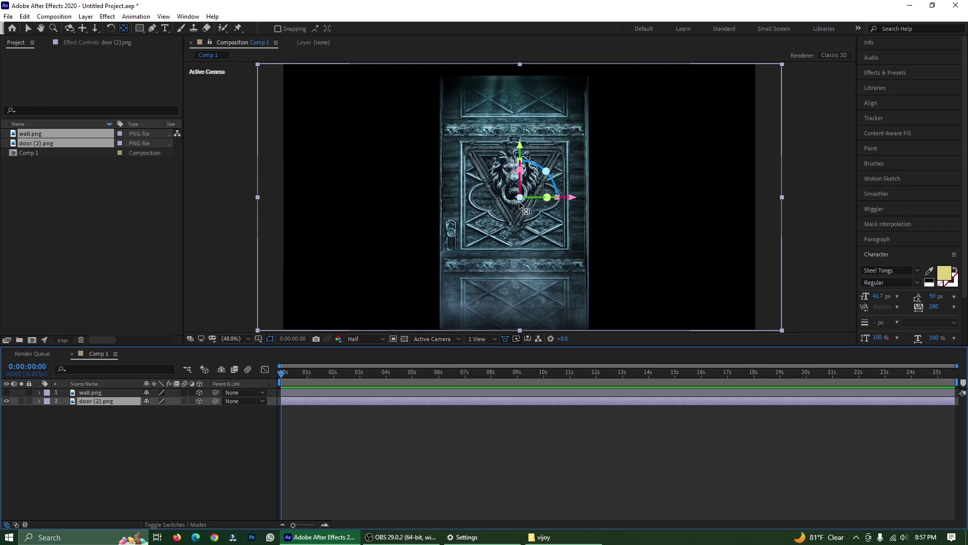
- Move the door layer's anchor point horizontally to the door's hinge edge on the handle side
{"action": "scroll", "coordinate": [485, 193], "scroll_direction": "up", "scroll_amount": 3}
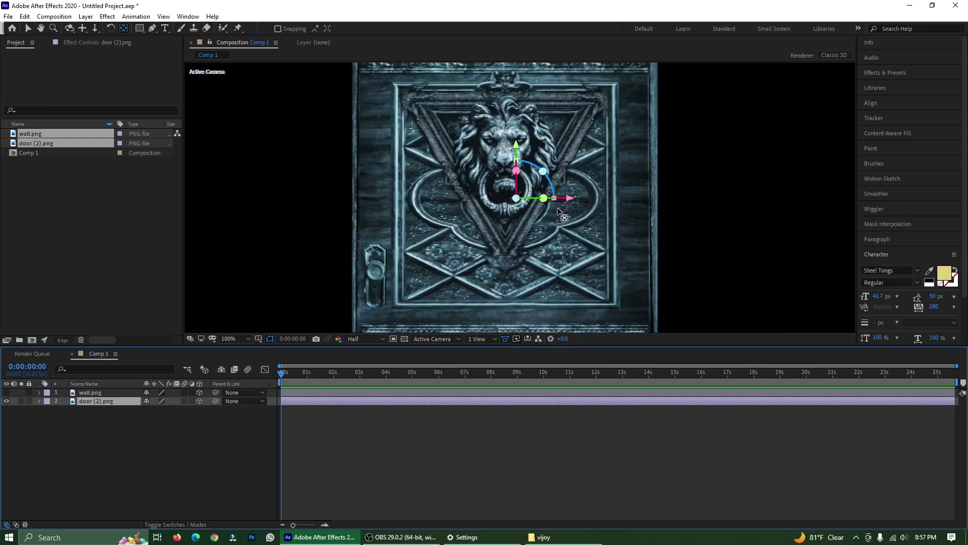
{"action": "left_click_drag", "start_coordinate": [562, 201], "coordinate": [287, 206]}
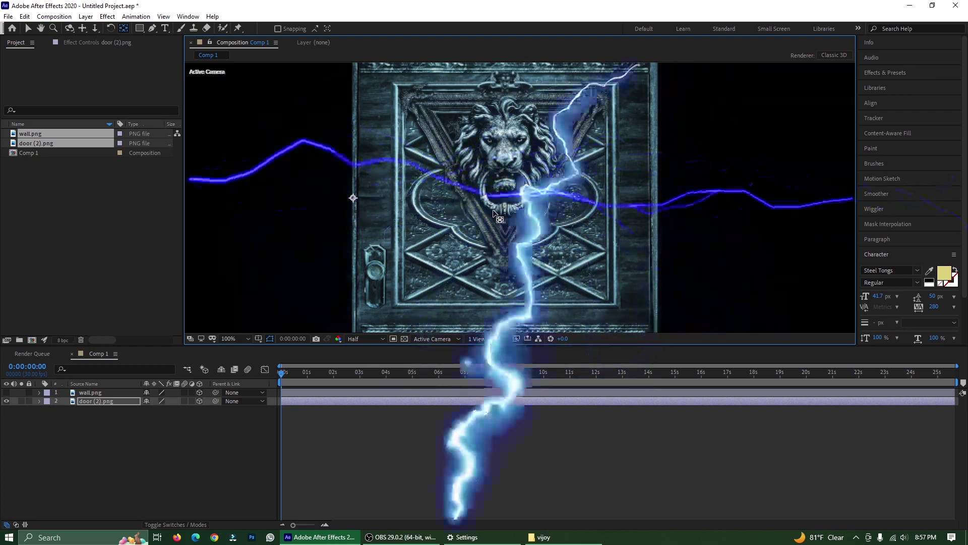
{"action": "left_click_drag", "start_coordinate": [501, 198], "coordinate": [355, 198]}
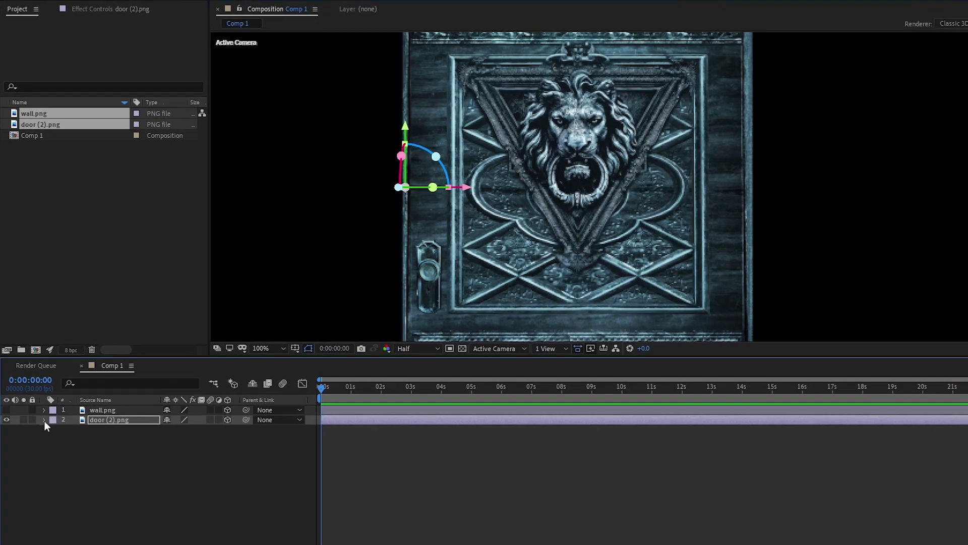
- Reveal the door layer's Transform properties, fit the composition in the viewer, and try out the door's swing, undoing the trial
{"action": "left_click", "coordinate": [39, 401]}
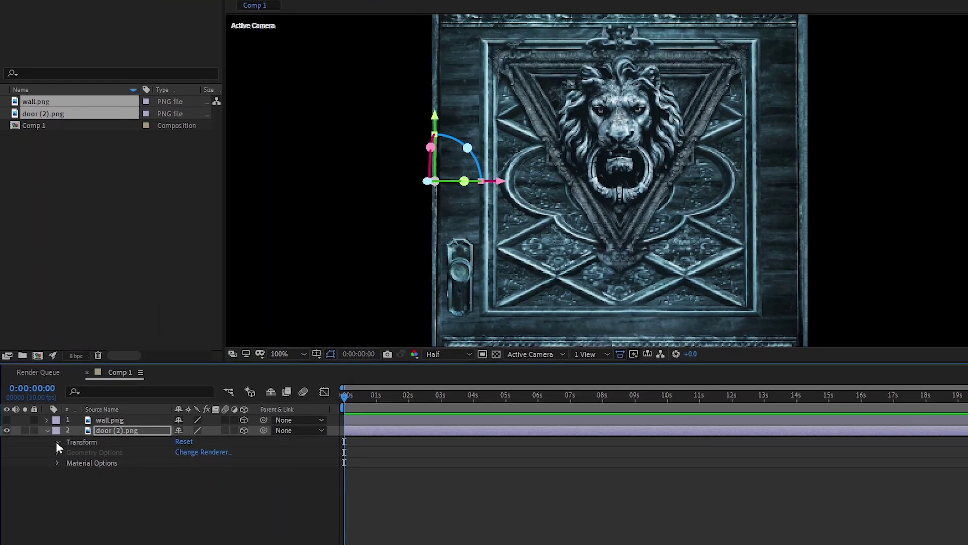
{"action": "left_click", "coordinate": [57, 441]}
{"action": "left_click", "coordinate": [293, 354]}
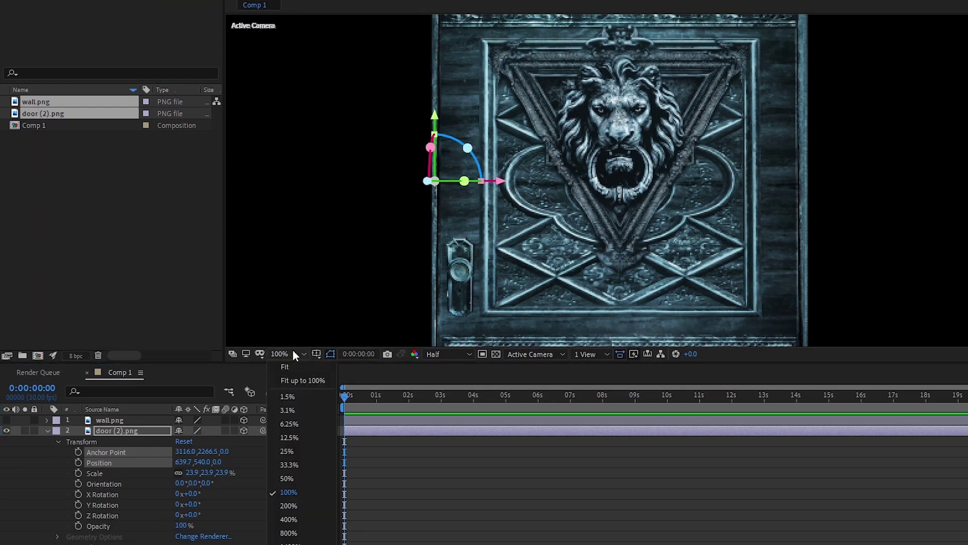
{"action": "left_click", "coordinate": [305, 372]}
{"action": "left_click_drag", "start_coordinate": [194, 504], "coordinate": [227, 508]}
{"action": "key", "text": "ctrl+z"}
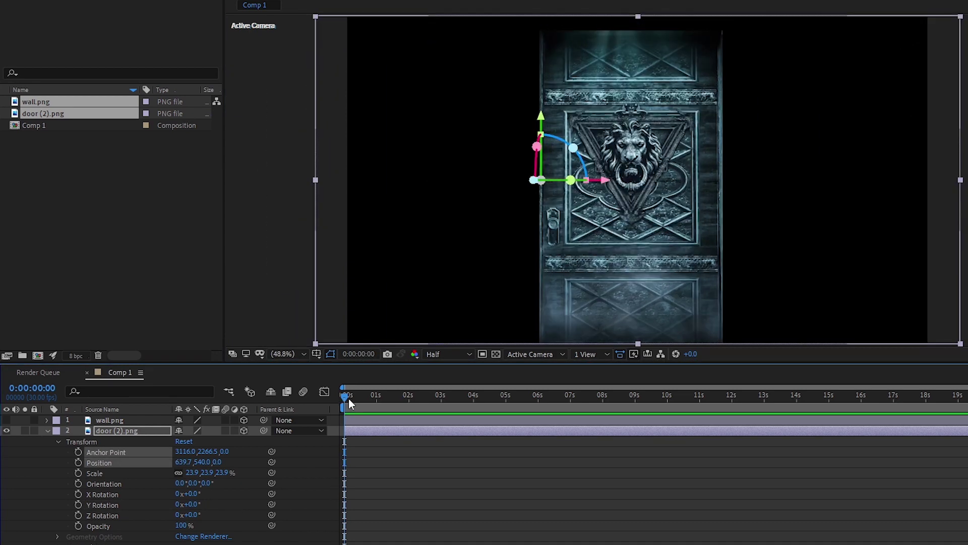
- Keyframe the door layer's Y Rotation from 0° at 1 second to 90° at 0:00:02:16
{"action": "left_click_drag", "start_coordinate": [347, 397], "coordinate": [428, 400]}
{"action": "left_click", "coordinate": [78, 504]}
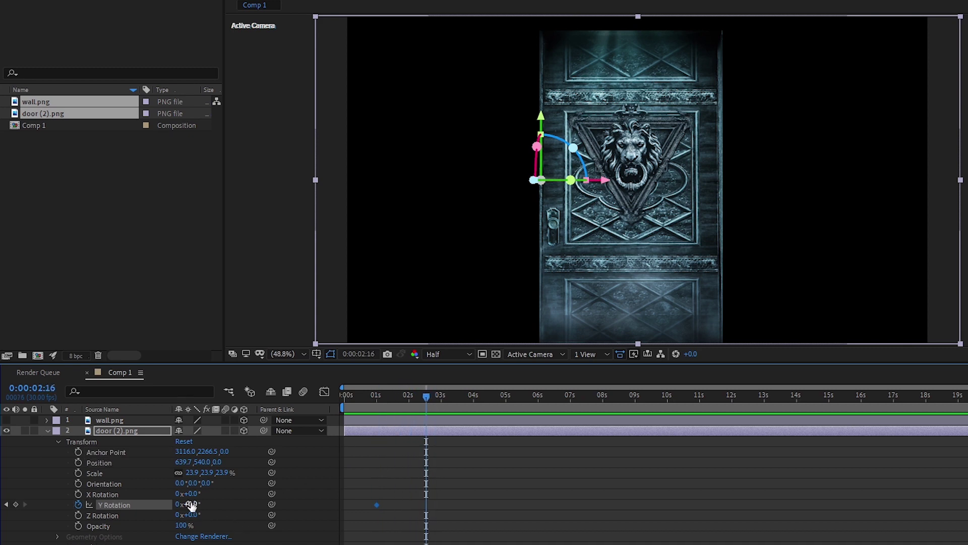
{"action": "left_click_drag", "start_coordinate": [188, 504], "coordinate": [246, 501]}
- Show the wall.png layer again and preview the door-opening animation from about 1 second
{"action": "left_click", "coordinate": [6, 419]}
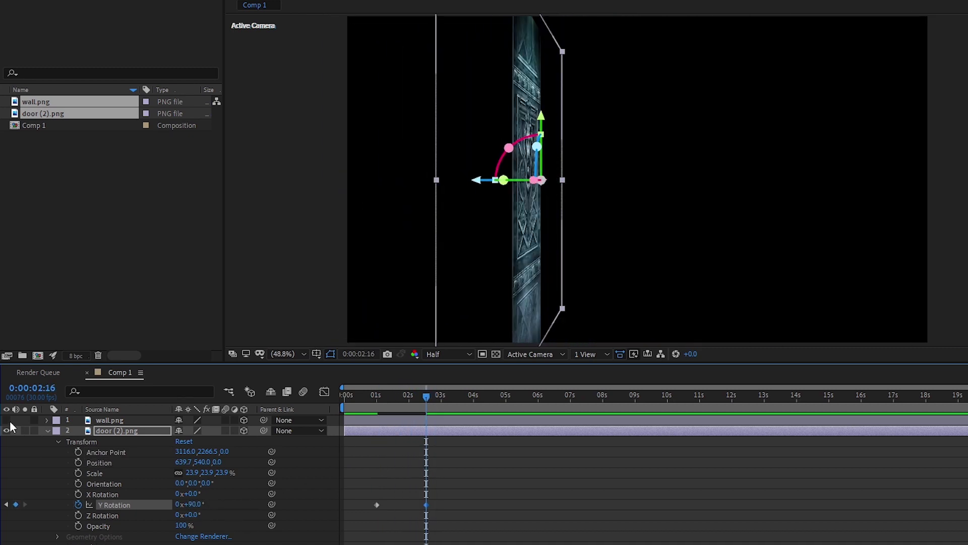
{"action": "left_click_drag", "start_coordinate": [427, 401], "coordinate": [377, 402]}
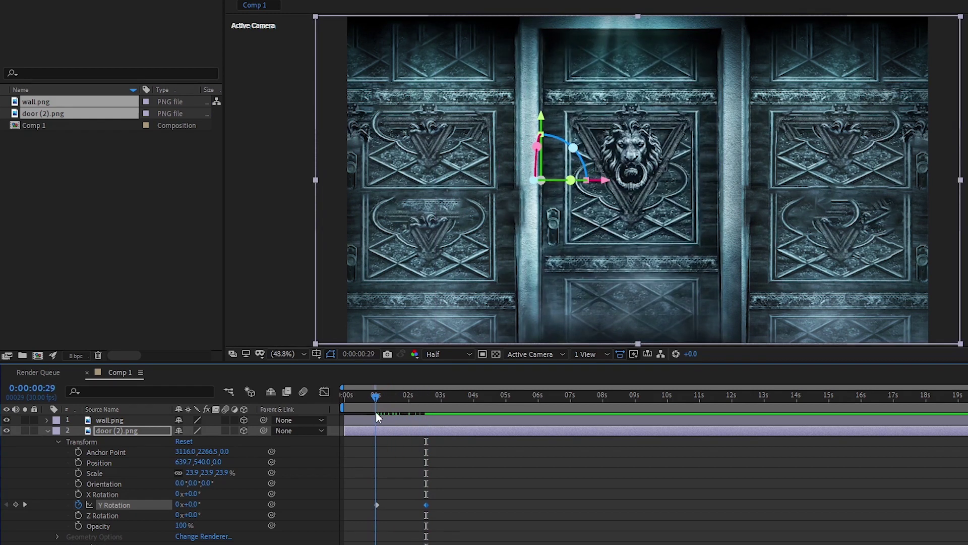
{"action": "key", "text": "space"}
{"action": "left_click_drag", "start_coordinate": [437, 400], "coordinate": [374, 417]}
{"action": "key", "text": "space"}
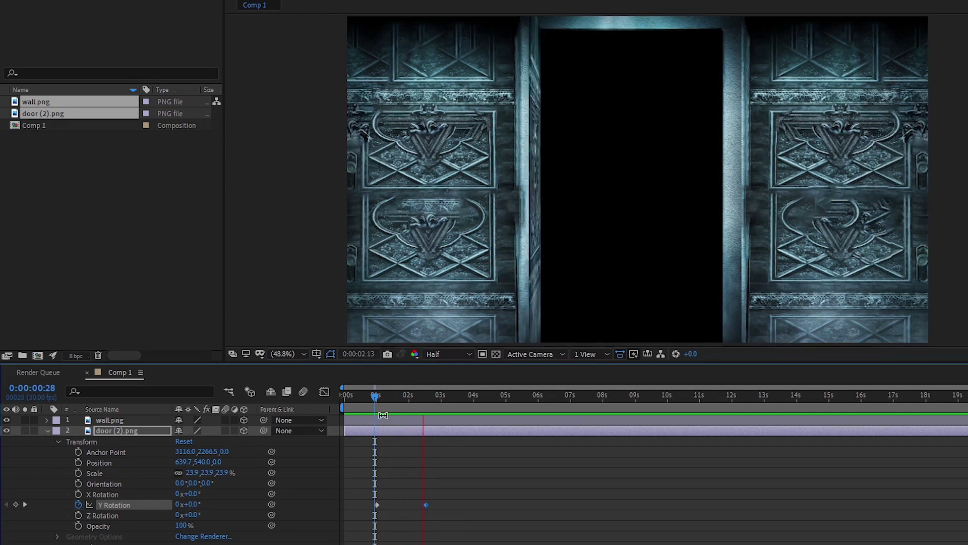
- Move the door's 90° Y Rotation keyframe to about 3.4 seconds, preview the slower swing, and collapse the layer's properties
{"action": "left_click_drag", "start_coordinate": [426, 505], "coordinate": [456, 506]}
{"action": "left_click", "coordinate": [378, 410]}
{"action": "key", "text": "space"}
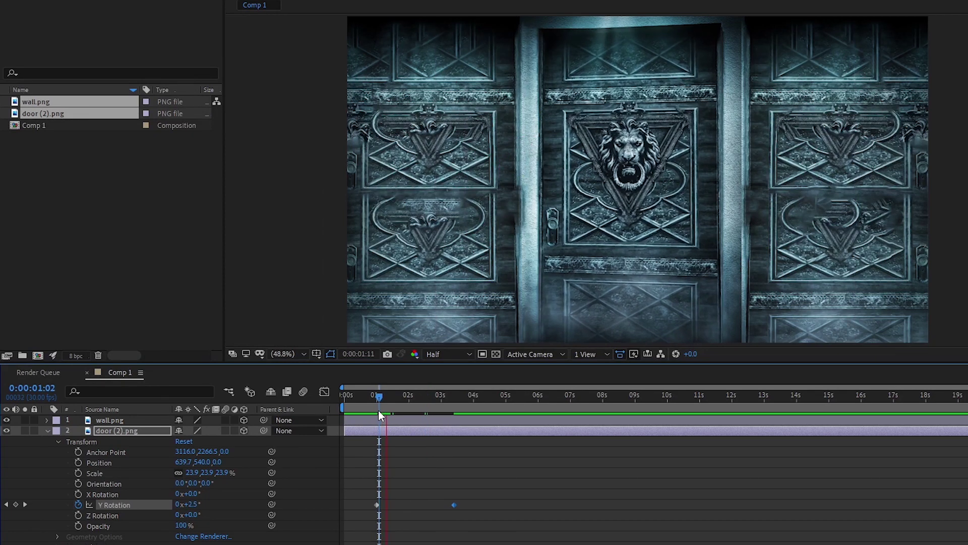
{"action": "left_click_drag", "start_coordinate": [378, 410], "coordinate": [416, 400]}
{"action": "left_click", "coordinate": [47, 431]}
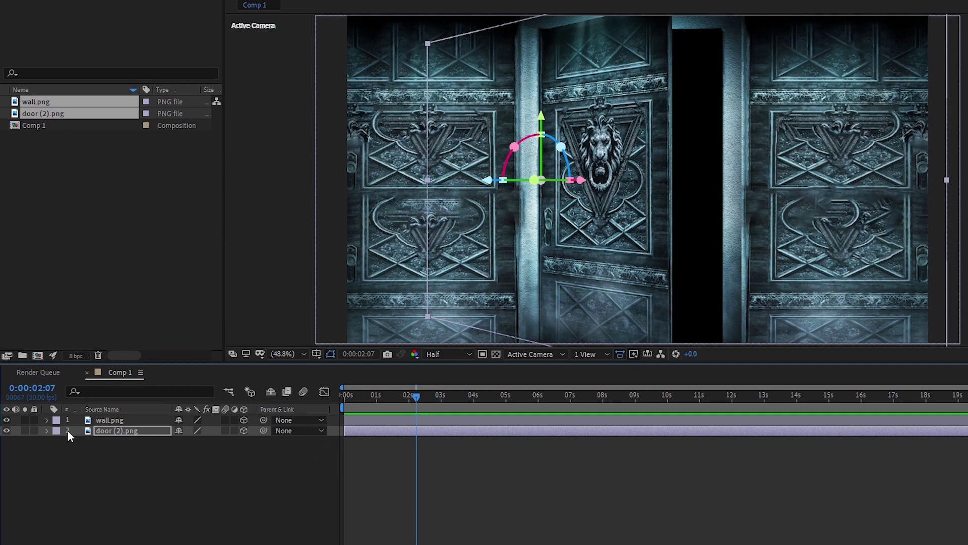
- Create a two-node camera with the Custom preset and a 31.25 mm focal length
{"action": "left_click", "coordinate": [254, 496]}
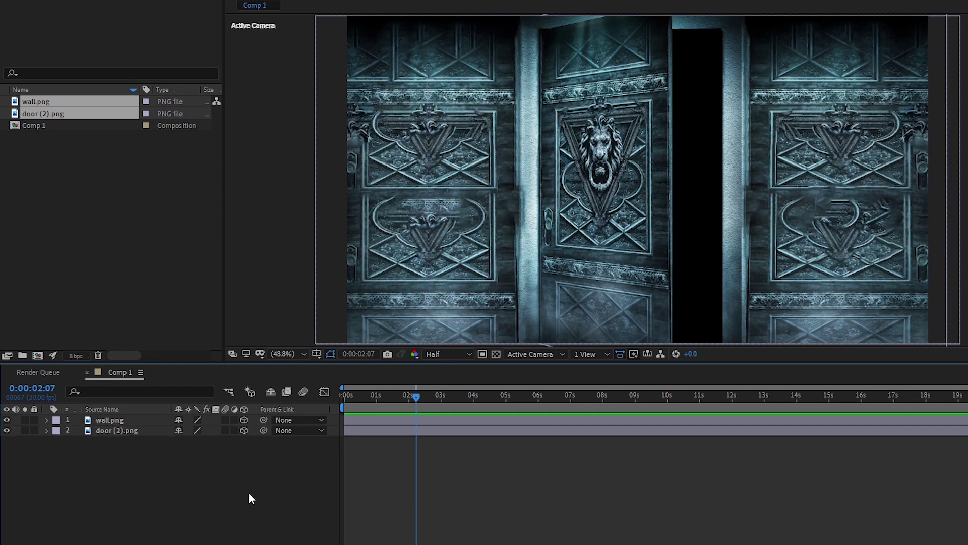
{"action": "right_click", "coordinate": [214, 492]}
{"action": "mouse_move", "coordinate": [353, 351]}
{"action": "left_click", "coordinate": [424, 410]}
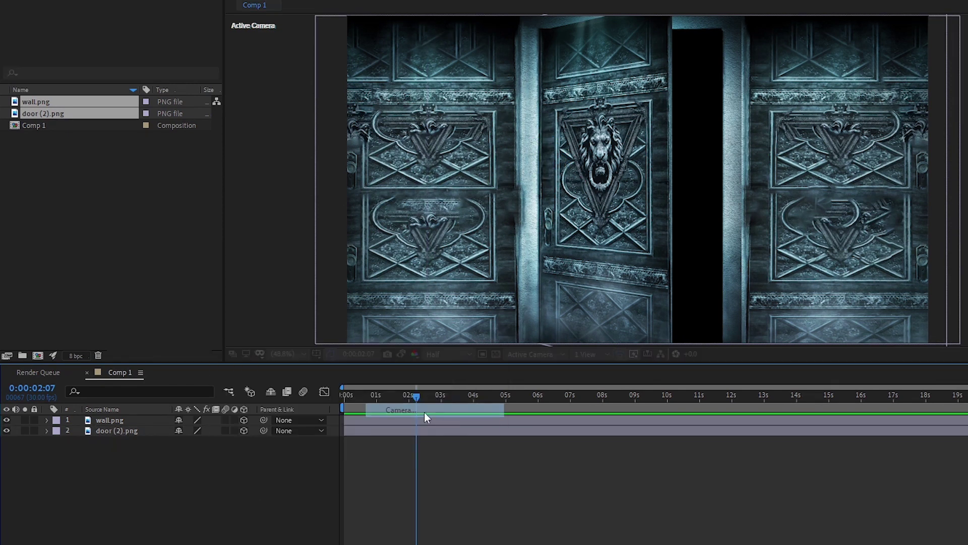
{"action": "left_click", "coordinate": [702, 174]}
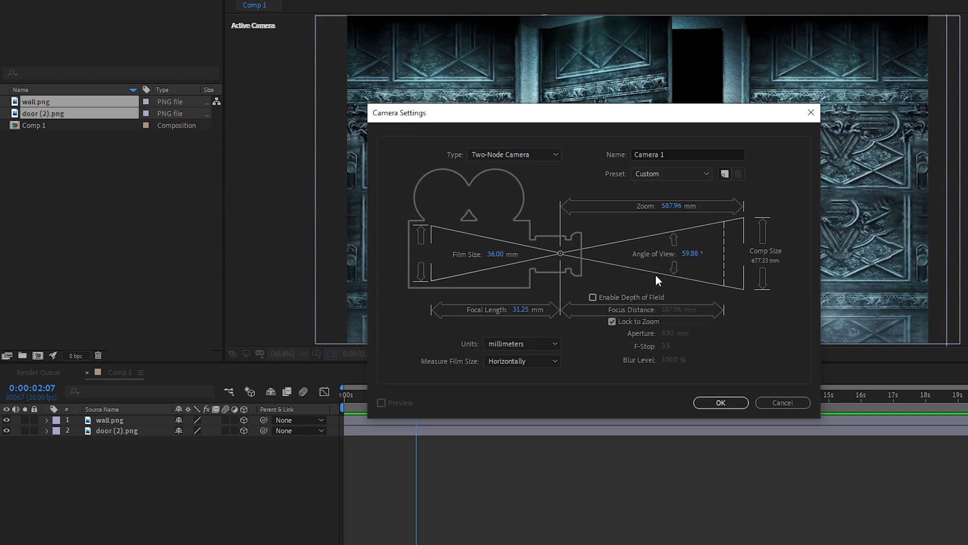
{"action": "left_click", "coordinate": [706, 403]}
- Add a 3D null object and parent the camera to it
{"action": "right_click", "coordinate": [195, 488]}
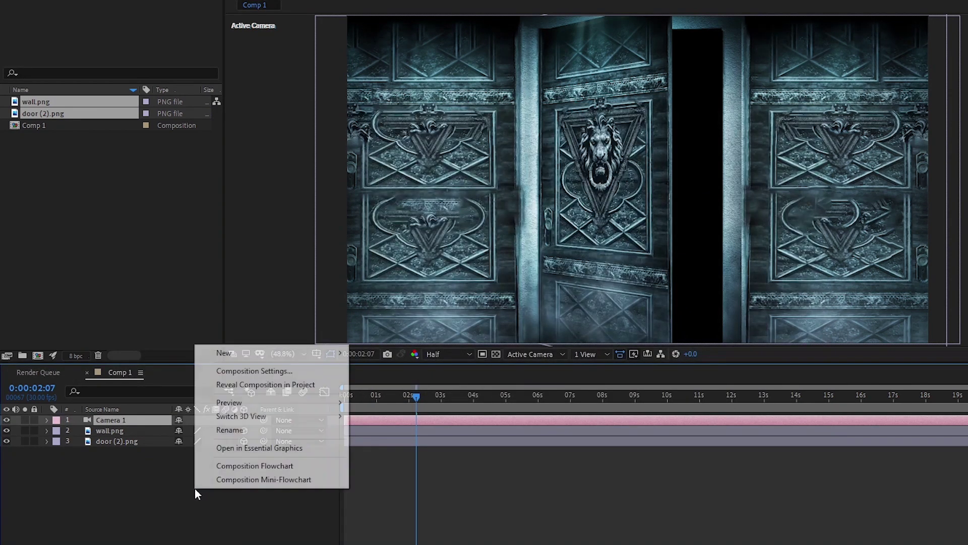
{"action": "mouse_move", "coordinate": [239, 354]}
{"action": "left_click", "coordinate": [424, 426]}
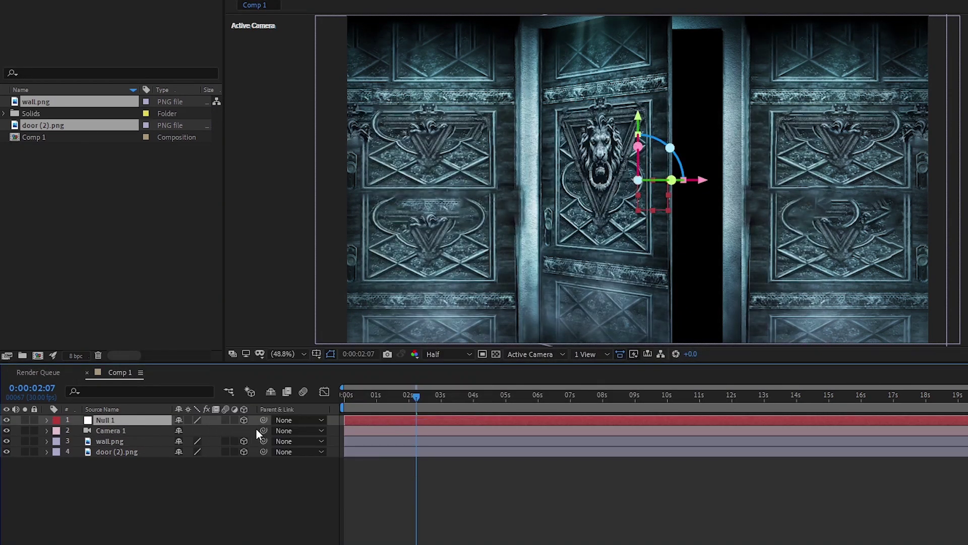
{"action": "left_click_drag", "start_coordinate": [263, 430], "coordinate": [96, 422]}
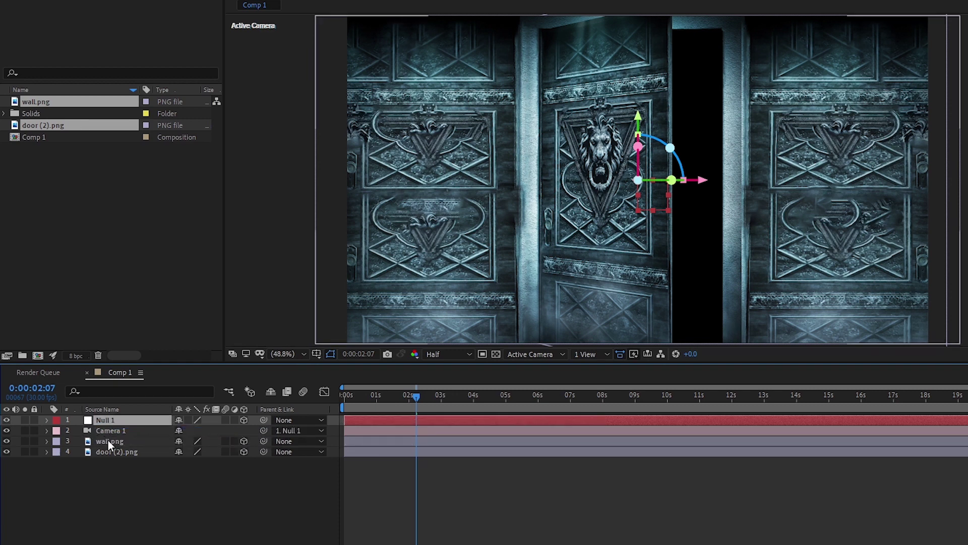
- Keyframe the null's Position from Z 0 at the start to Z 1575 at 5 seconds for a camera push-in
{"action": "left_click", "coordinate": [46, 419]}
{"action": "left_click", "coordinate": [58, 431]}
{"action": "left_click", "coordinate": [78, 452]}
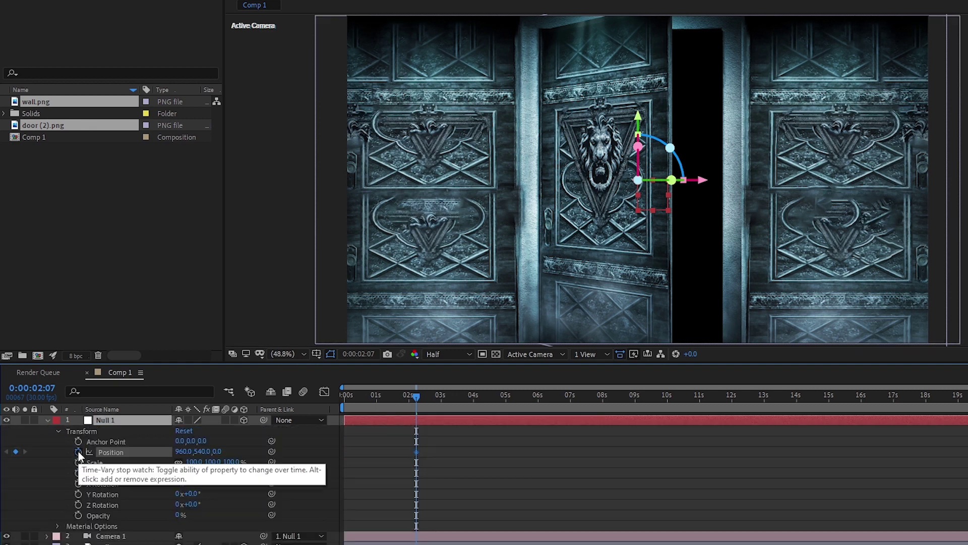
{"action": "left_click_drag", "start_coordinate": [416, 452], "coordinate": [344, 452]}
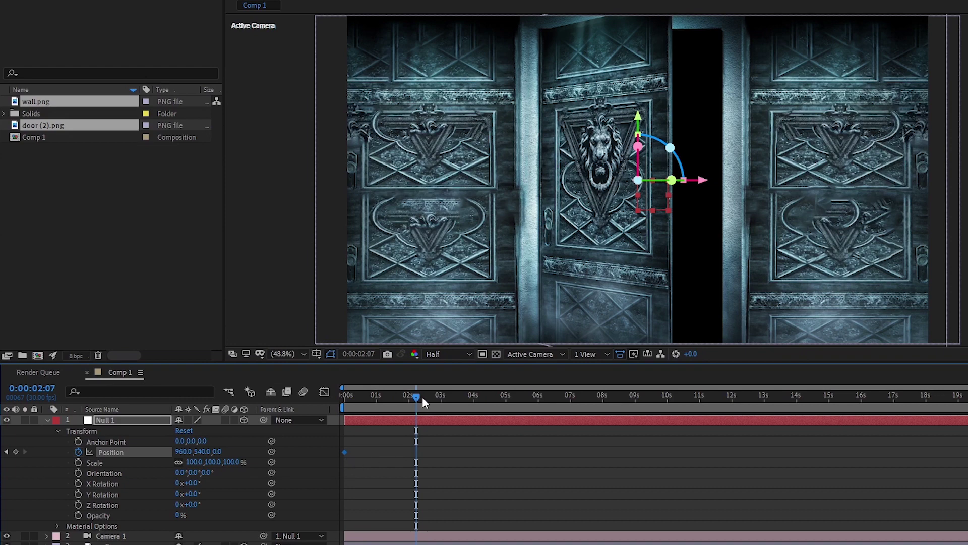
{"action": "left_click_drag", "start_coordinate": [422, 397], "coordinate": [506, 403]}
{"action": "left_click_drag", "start_coordinate": [218, 451], "coordinate": [395, 465]}
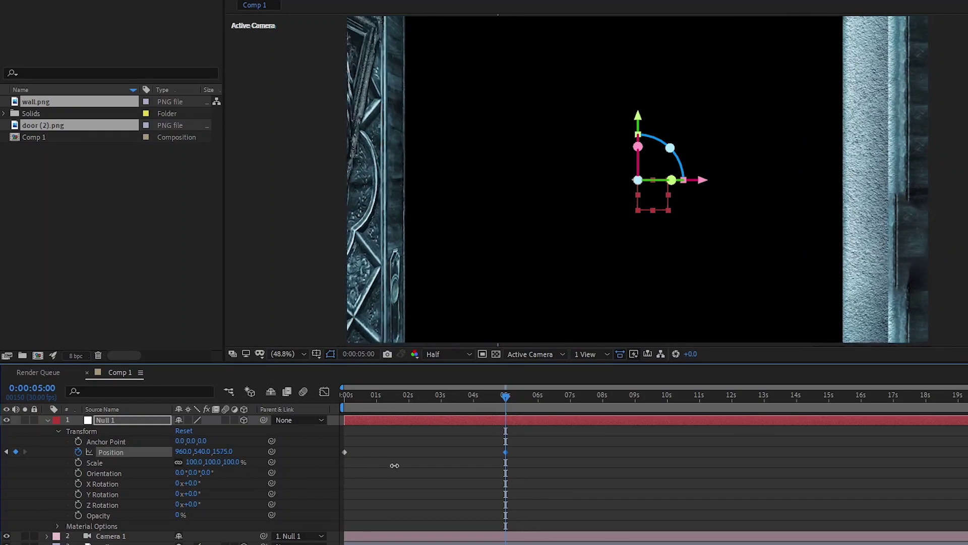
- Preview the camera push-in and slow it by moving the null's last Position keyframe to about 6 seconds
{"action": "left_click_drag", "start_coordinate": [506, 396], "coordinate": [344, 402]}
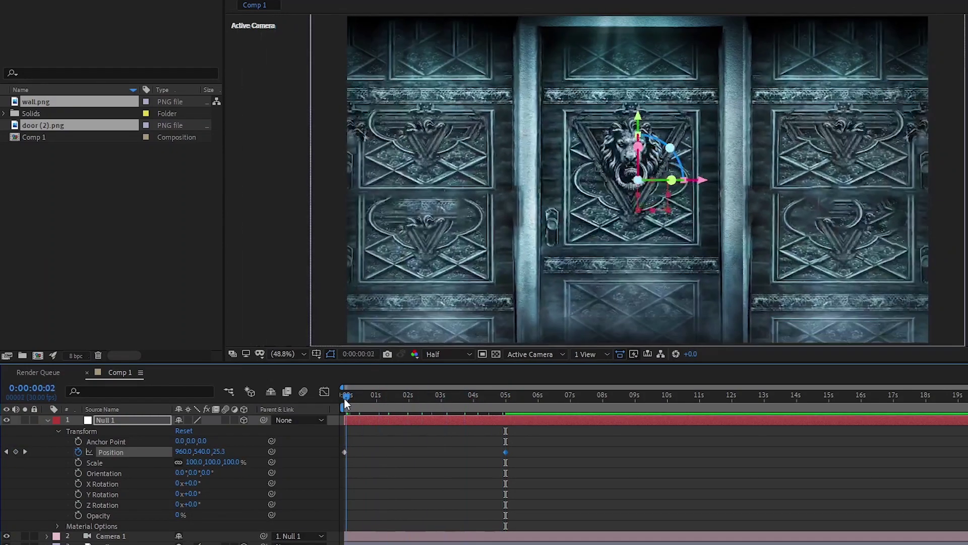
{"action": "key", "text": "space"}
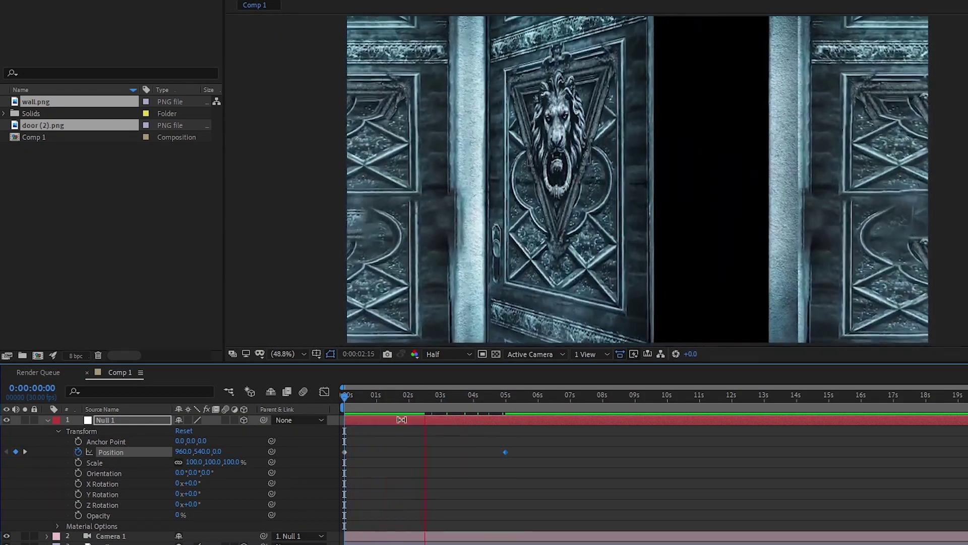
{"action": "left_click_drag", "start_coordinate": [407, 404], "coordinate": [344, 404]}
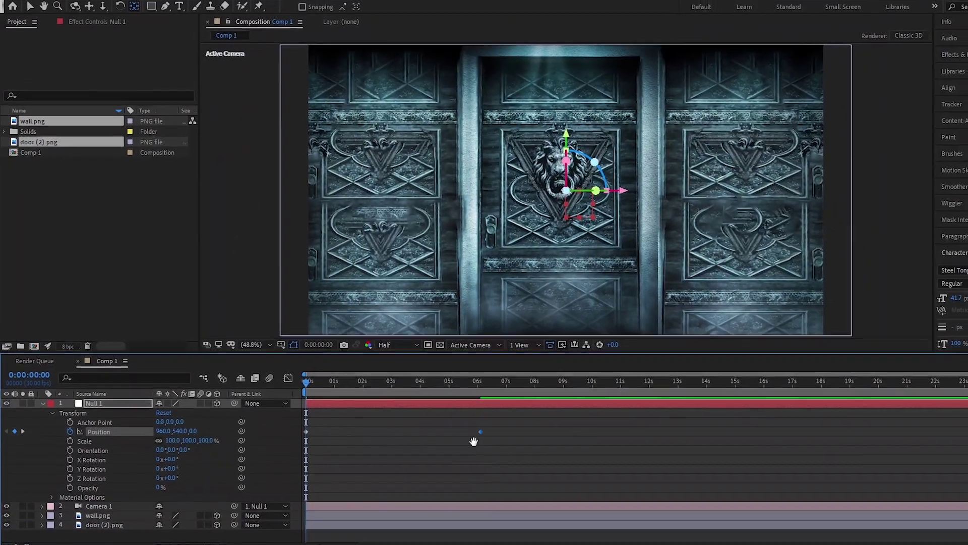
{"action": "key", "text": "space"}
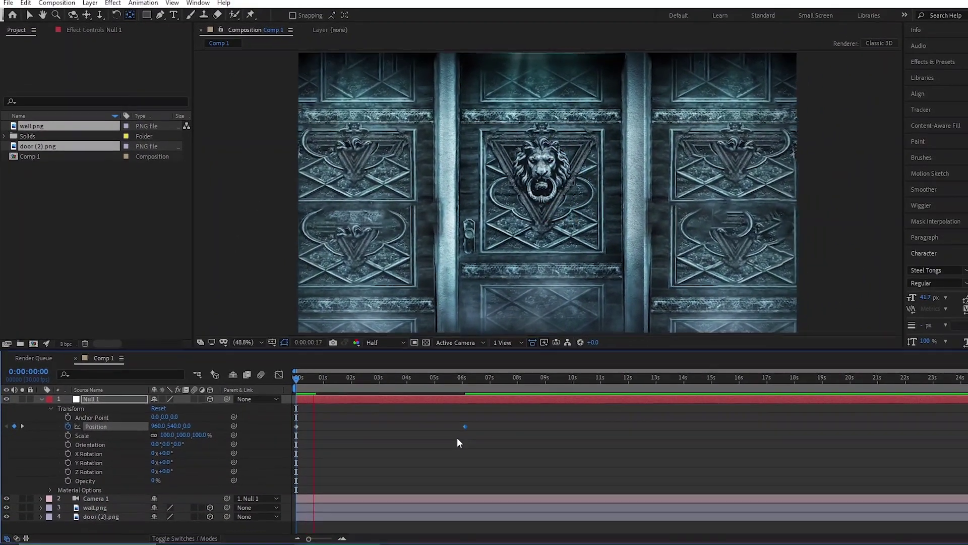
{"action": "key", "text": "space"}
{"action": "left_click_drag", "start_coordinate": [320, 383], "coordinate": [292, 380]}
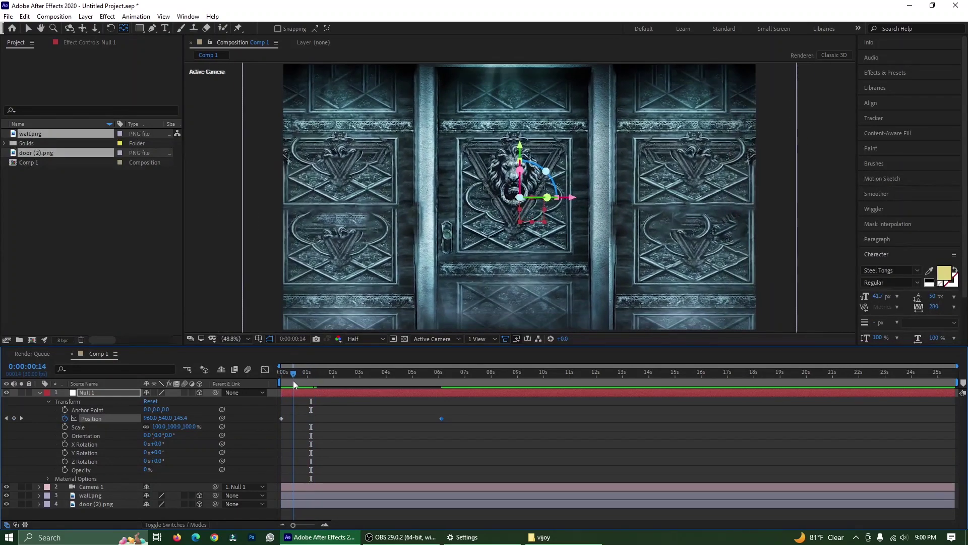
- Move the door layer's first Y Rotation keyframe to about 0.2 seconds so the door starts opening sooner
{"action": "left_click", "coordinate": [39, 504]}
{"action": "left_click_drag", "start_coordinate": [307, 482], "coordinate": [286, 483]}
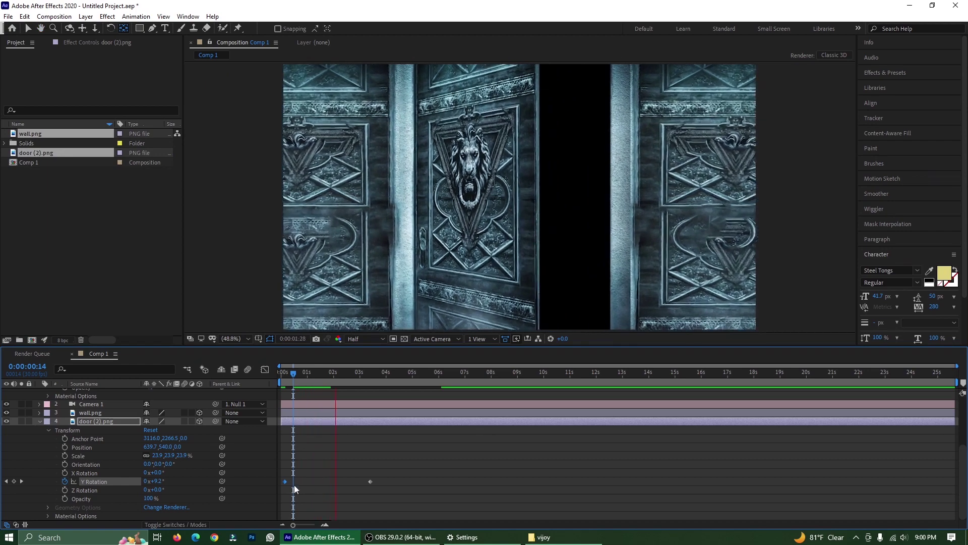
- Return to the start of the timeline and import the Bggg background and the cut-out man image from the vijoy folder
{"action": "key", "text": "space"}
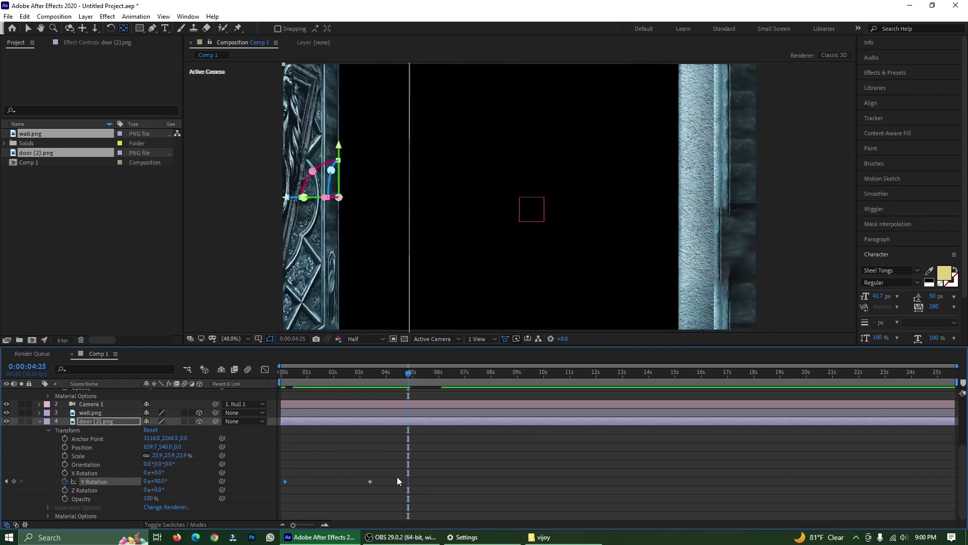
{"action": "left_click_drag", "start_coordinate": [353, 386], "coordinate": [277, 395]}
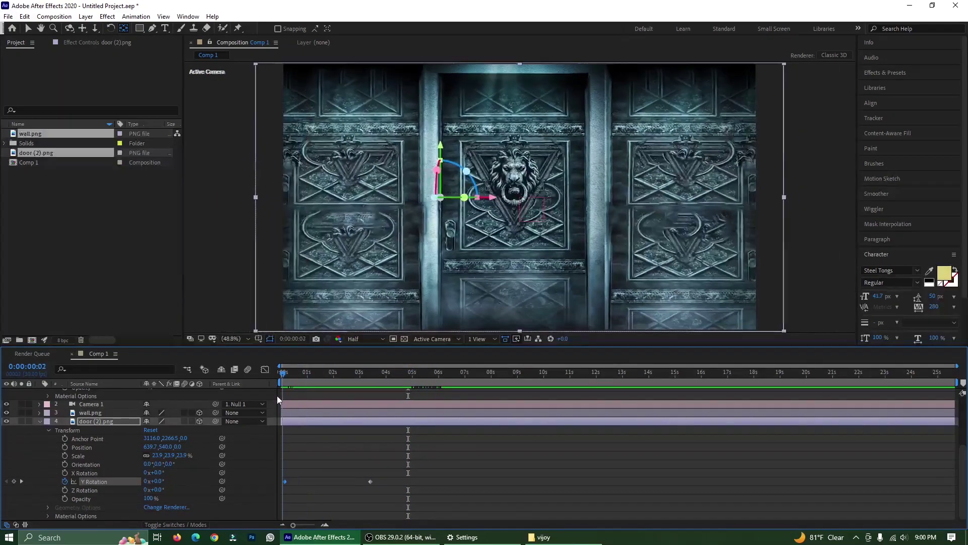
{"action": "left_click", "coordinate": [578, 539]}
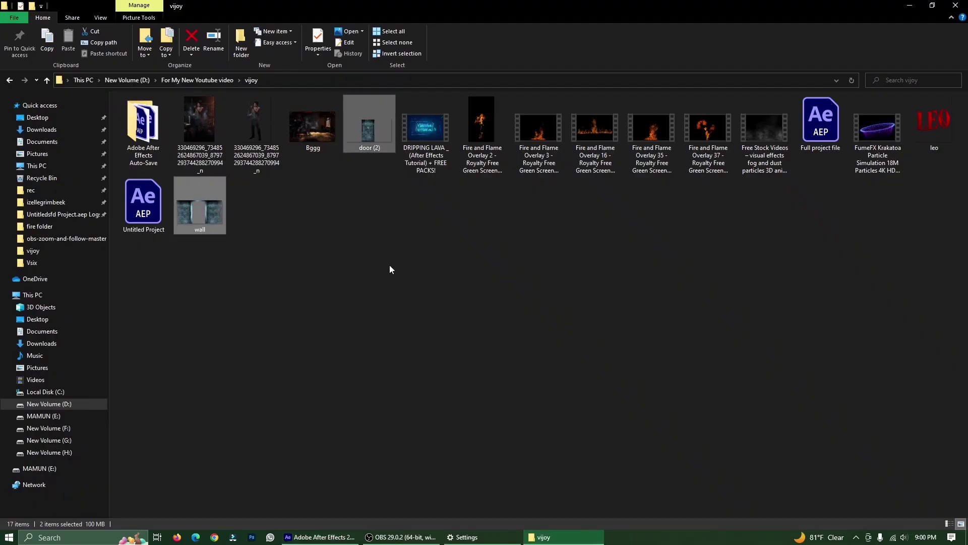
{"action": "left_click", "coordinate": [389, 265]}
{"action": "left_click", "coordinate": [303, 143]}
{"action": "left_click", "coordinate": [259, 141], "text": "ctrl"}
{"action": "left_click_drag", "start_coordinate": [258, 140], "coordinate": [96, 279]}
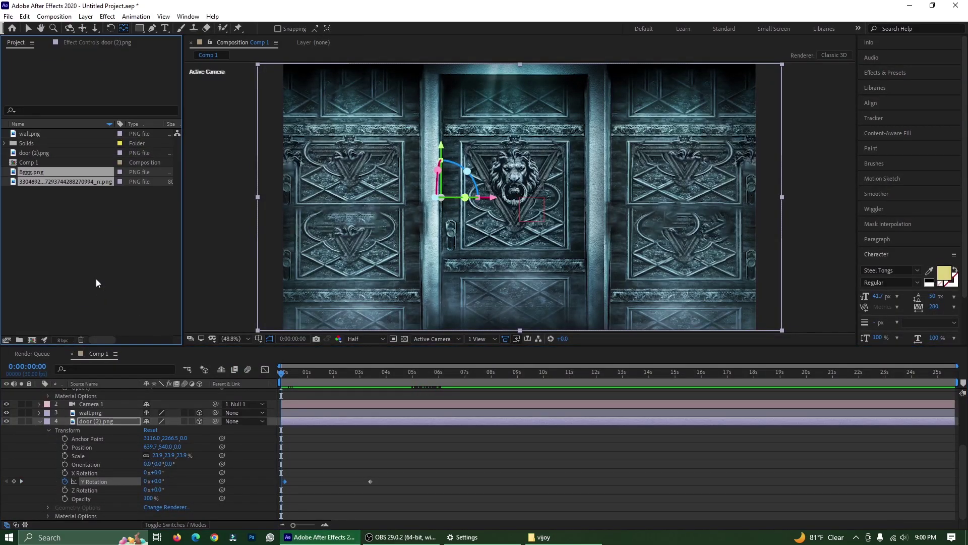
- Collapse the null and door layers' properties and add the man and Bggg images as 3D layers directly above the wall layer
{"action": "left_click", "coordinate": [40, 421]}
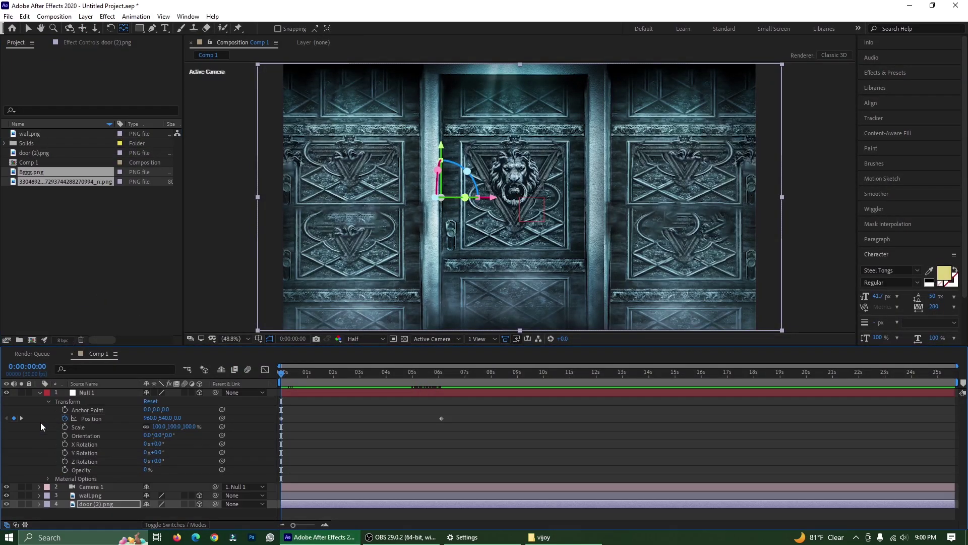
{"action": "left_click", "coordinate": [40, 391]}
{"action": "left_click_drag", "start_coordinate": [38, 183], "coordinate": [121, 407]}
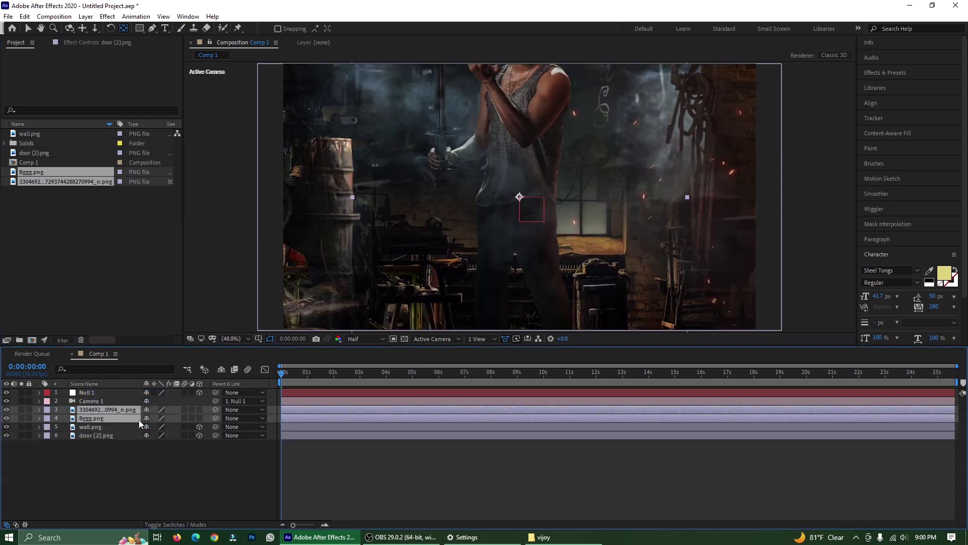
- Set the preview resolution to Full and split the composition viewer into 2 Views - Horizontal
{"action": "left_click", "coordinate": [494, 338]}
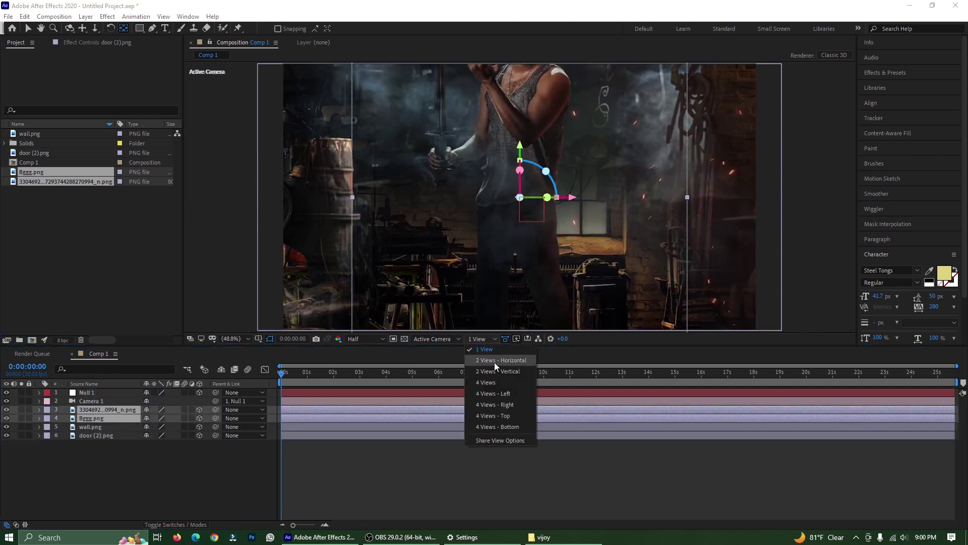
{"action": "left_click", "coordinate": [374, 339]}
{"action": "left_click", "coordinate": [361, 362]}
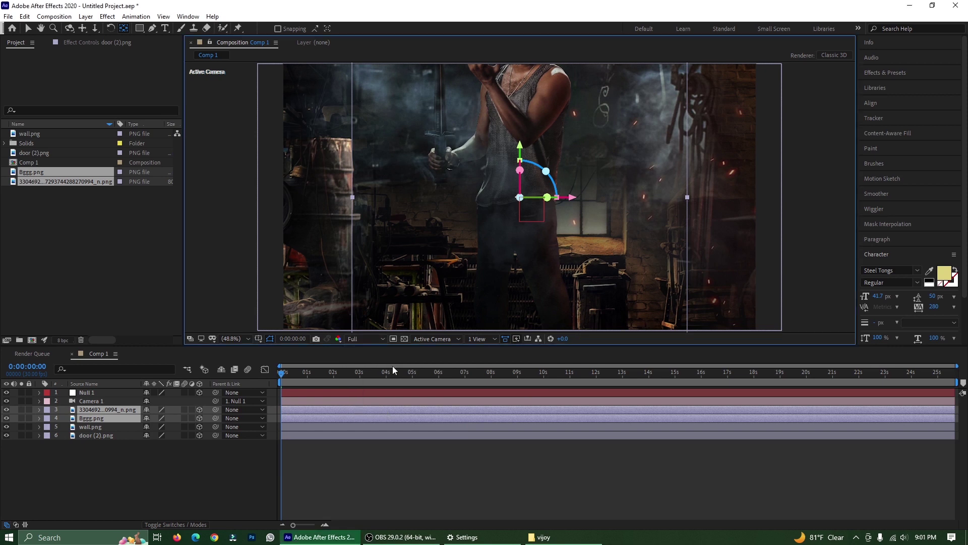
{"action": "left_click", "coordinate": [481, 339]}
{"action": "left_click", "coordinate": [489, 363]}
- Select the man and Bggg layers together and move them back in depth, well behind the wall and door
{"action": "left_click", "coordinate": [107, 449]}
{"action": "left_click", "coordinate": [99, 418]}
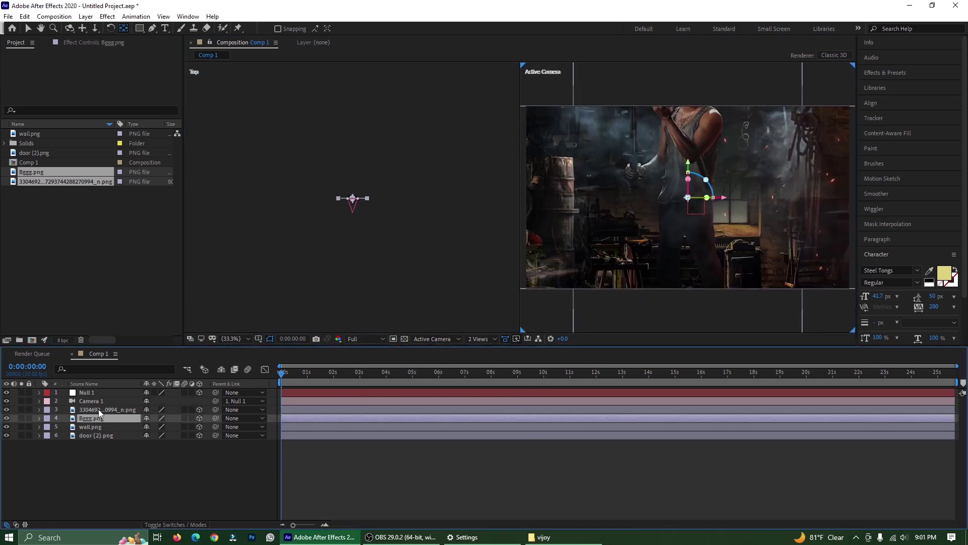
{"action": "left_click", "coordinate": [98, 410], "text": "shift"}
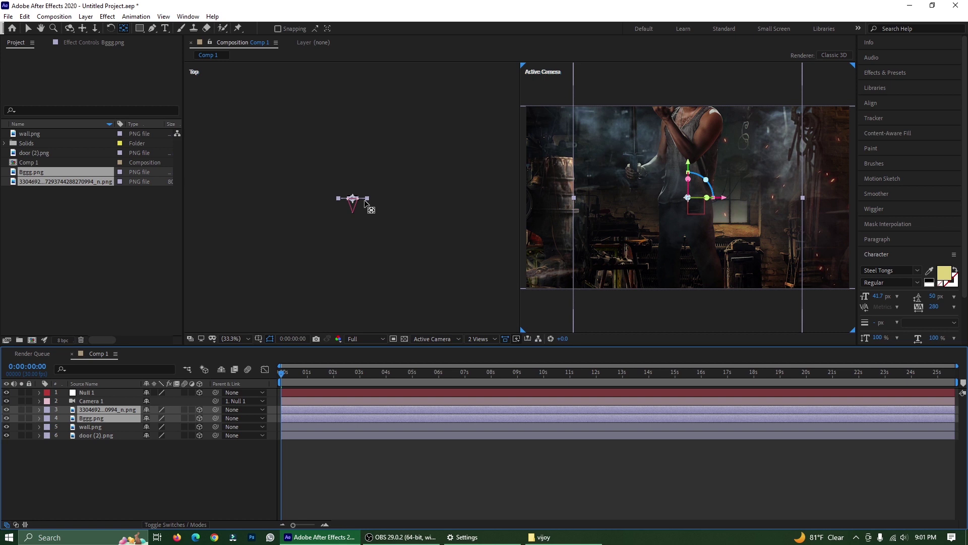
{"action": "left_click", "coordinate": [28, 28]}
{"action": "left_click", "coordinate": [256, 262]}
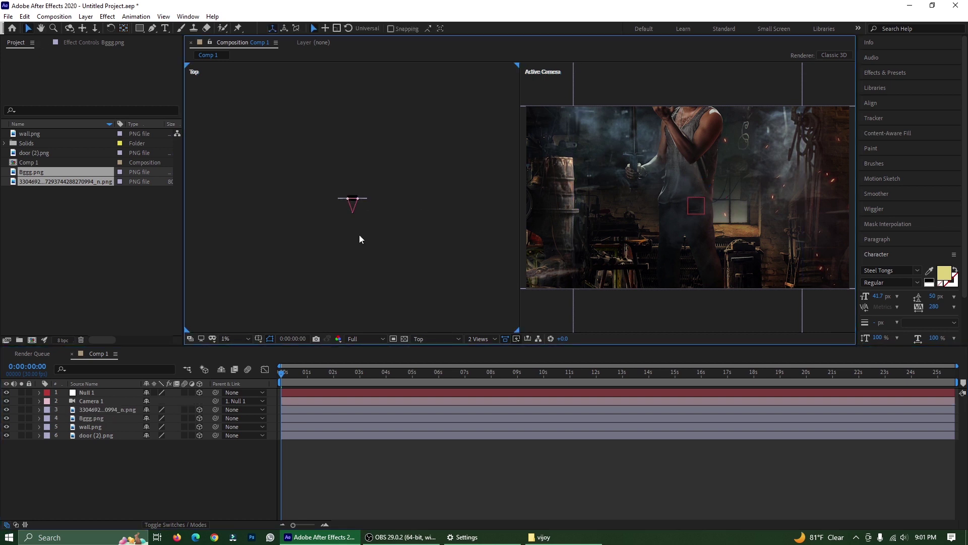
{"action": "left_click", "coordinate": [96, 409]}
{"action": "left_click", "coordinate": [101, 418], "text": "ctrl"}
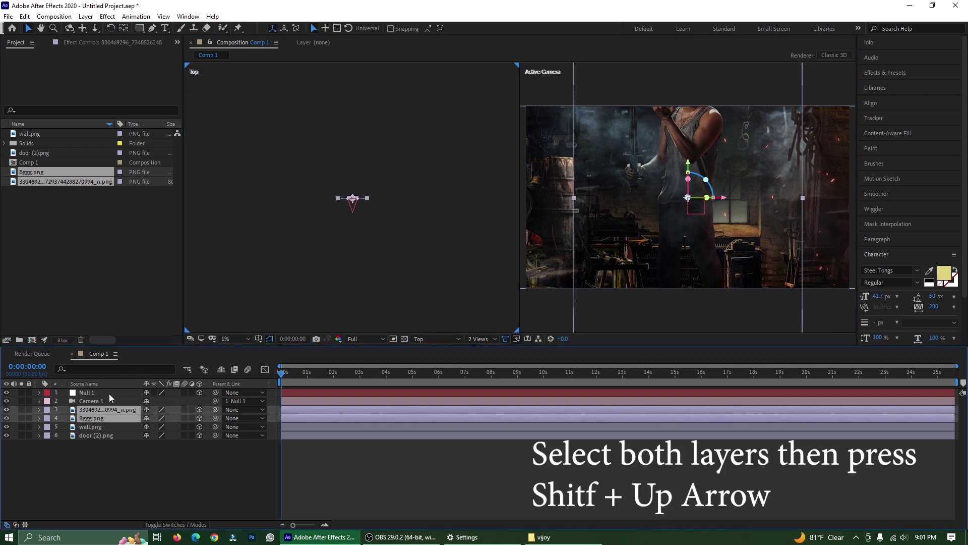
{"action": "key", "text": "shift+Up"}
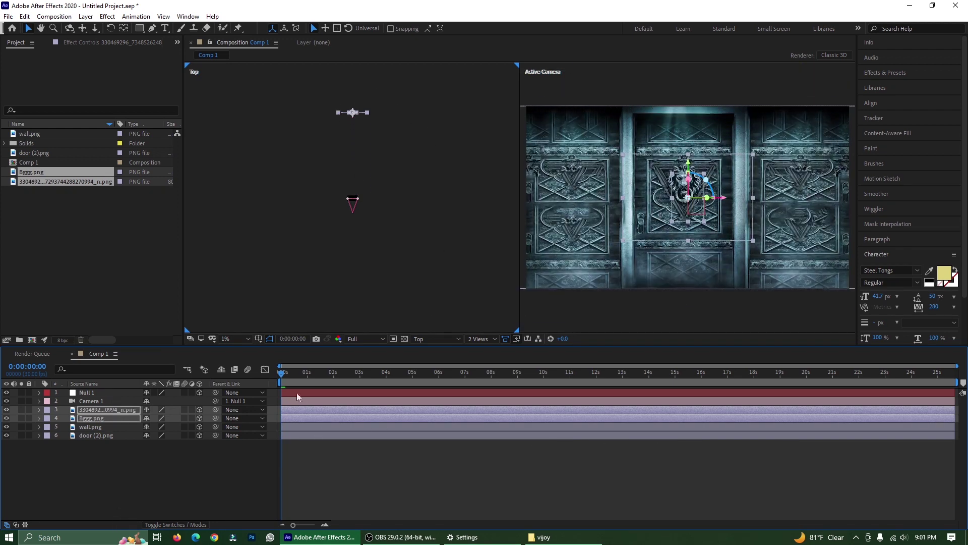
- Lower the preview resolution to Third and play the animation until about 4 seconds
{"action": "left_click", "coordinate": [285, 375]}
{"action": "left_click", "coordinate": [366, 338]}
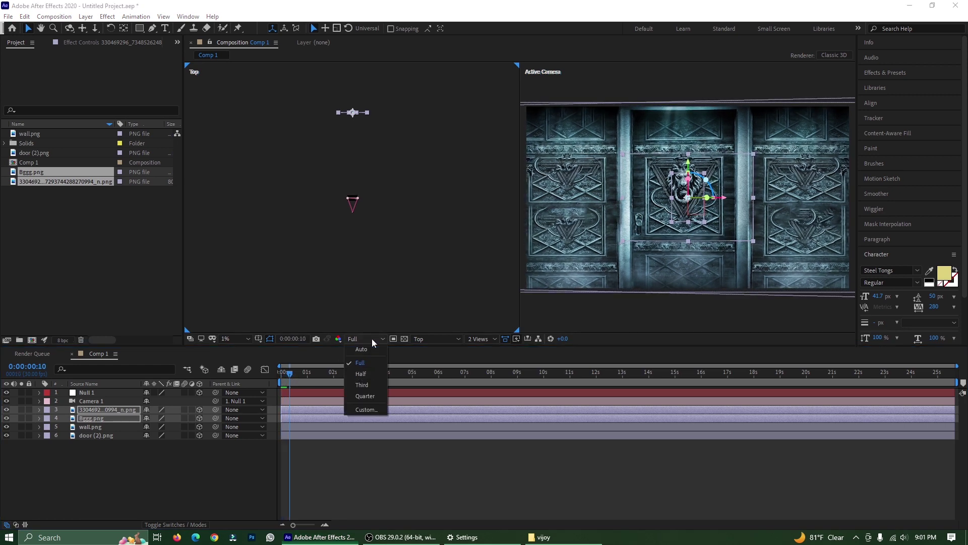
{"action": "left_click", "coordinate": [365, 384]}
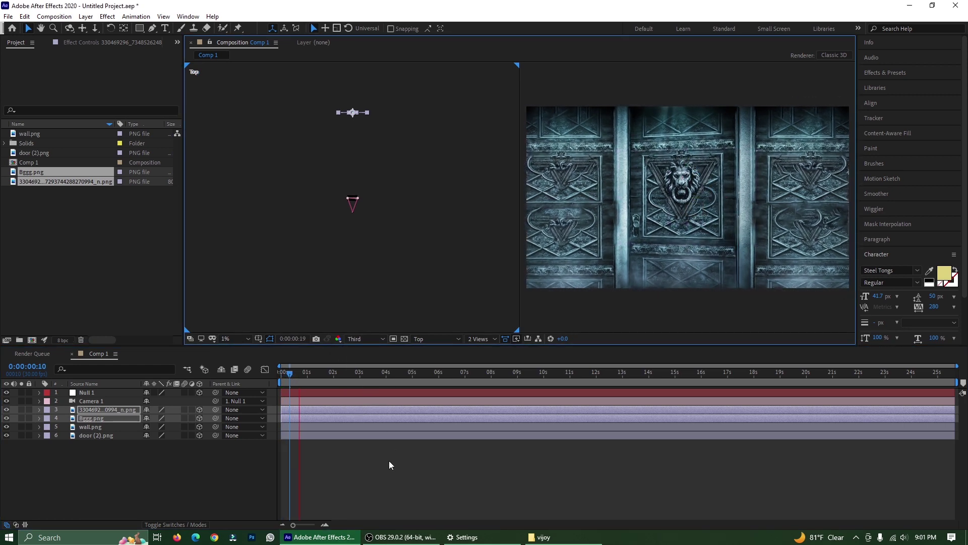
{"action": "key", "text": "space"}
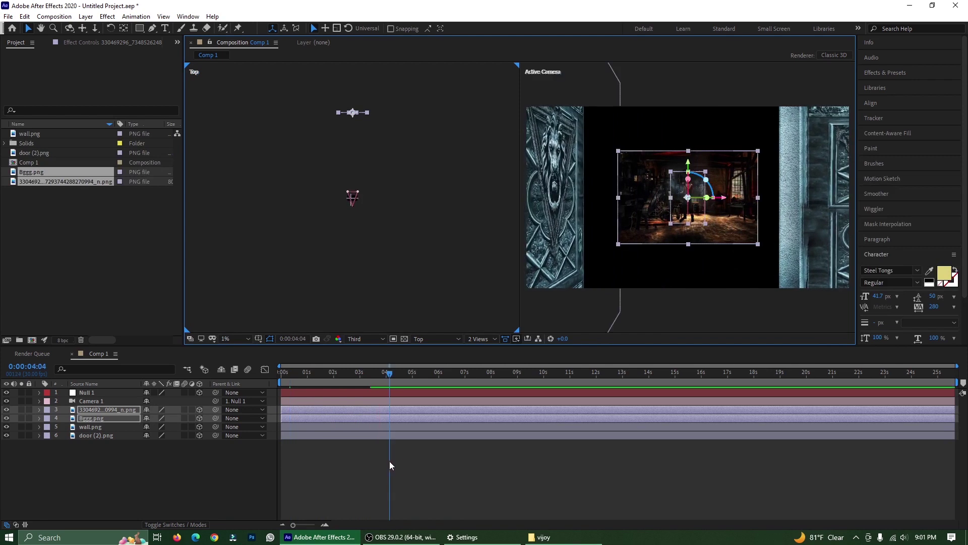
- Enlarge the Bggg background to fill the doorway, and enlarge the man and place him standing in the doorway
{"action": "left_click", "coordinate": [92, 418]}
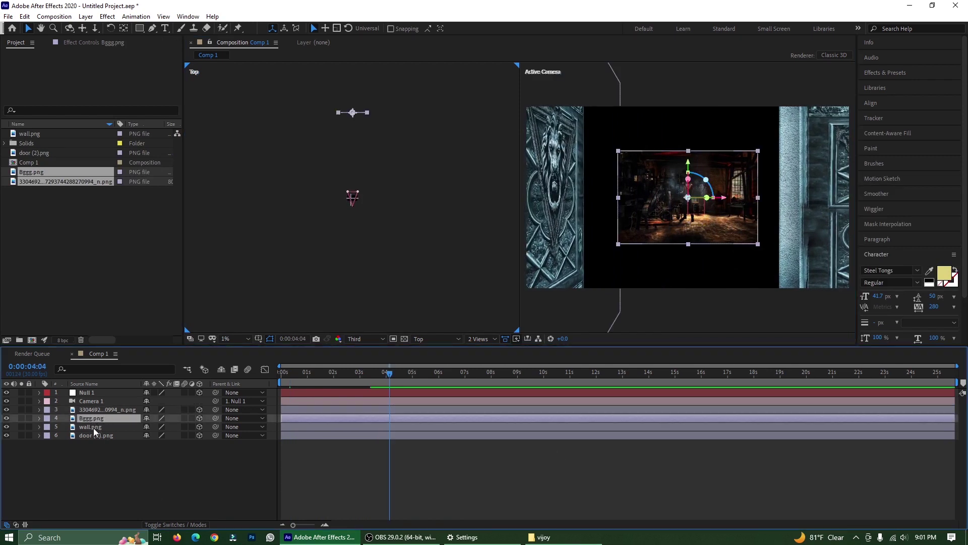
{"action": "left_click", "coordinate": [7, 418]}
{"action": "left_click", "coordinate": [6, 418]}
{"action": "left_click_drag", "start_coordinate": [757, 151], "coordinate": [858, 107]}
{"action": "left_click", "coordinate": [701, 219]}
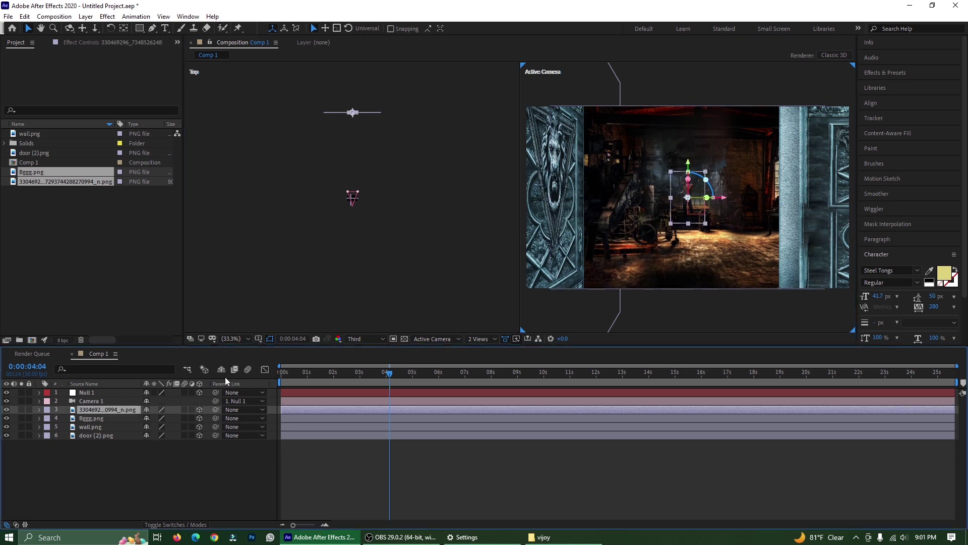
{"action": "left_click_drag", "start_coordinate": [708, 230], "coordinate": [728, 224]}
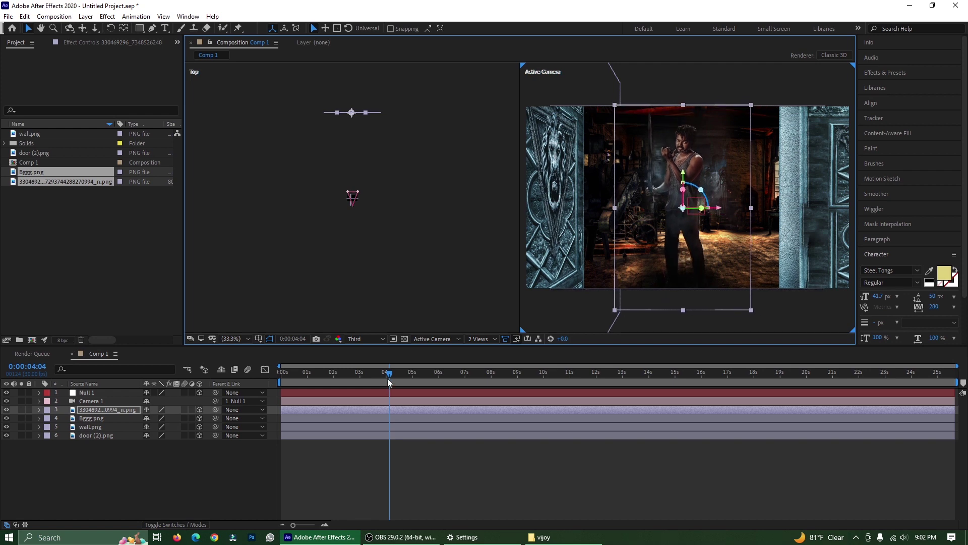
- Preview the camera move from near the start and park the playhead at about 6 seconds
{"action": "left_click_drag", "start_coordinate": [387, 378], "coordinate": [288, 389]}
{"action": "key", "text": "space"}
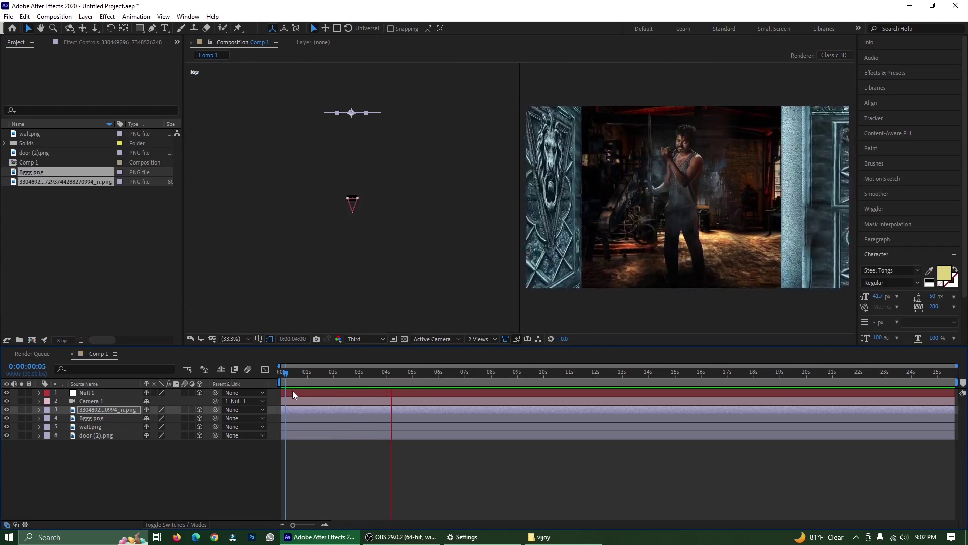
{"action": "key", "text": "space"}
{"action": "mouse_move", "coordinate": [443, 385]}
{"action": "left_mouse_down"}
{"action": "mouse_move", "coordinate": [425, 385]}
{"action": "mouse_move", "coordinate": [443, 383]}
{"action": "left_mouse_up"}
- Assign the Yellow label colour to the man and Bggg layers
{"action": "left_click", "coordinate": [97, 435]}
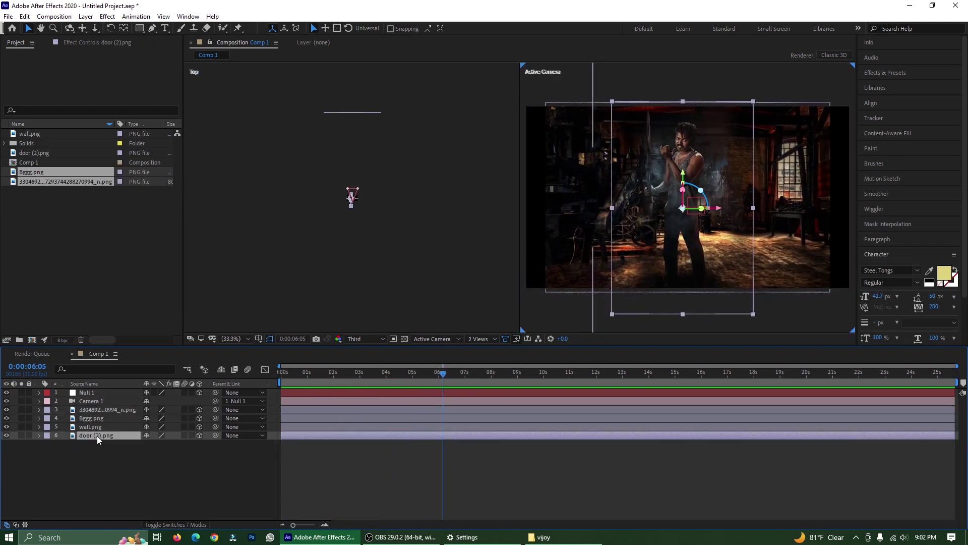
{"action": "left_click", "coordinate": [94, 417]}
{"action": "left_click", "coordinate": [89, 410], "text": "ctrl"}
{"action": "left_click", "coordinate": [44, 413]}
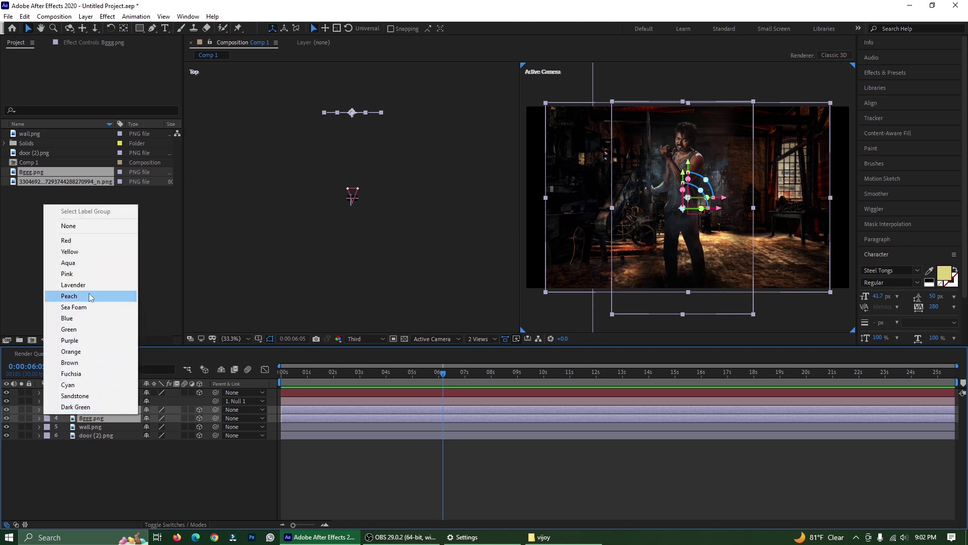
{"action": "left_click", "coordinate": [70, 251]}
{"action": "left_click", "coordinate": [135, 458]}
- In the Top view, push the Bggg layer farther back and bring the man layer slightly closer to the camera
{"action": "left_click", "coordinate": [90, 427]}
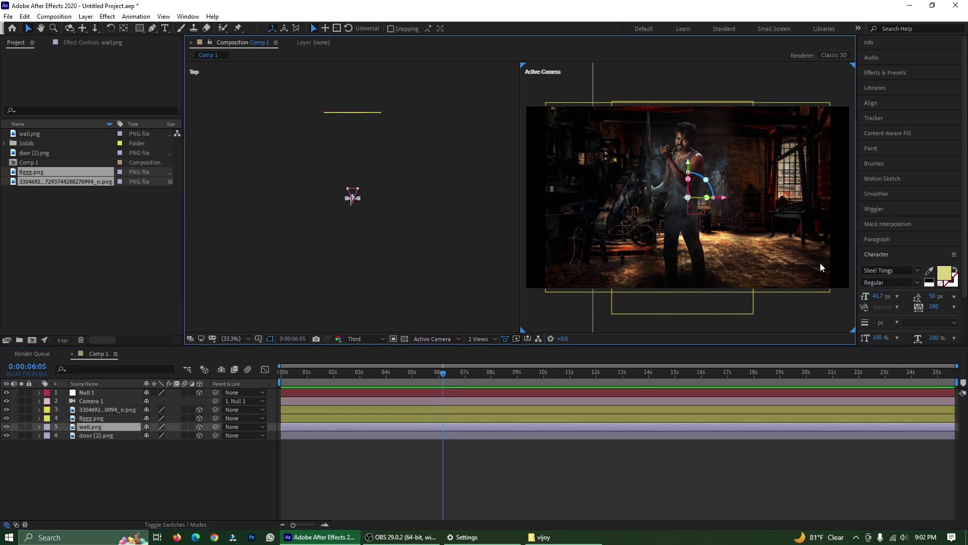
{"action": "left_click", "coordinate": [89, 409]}
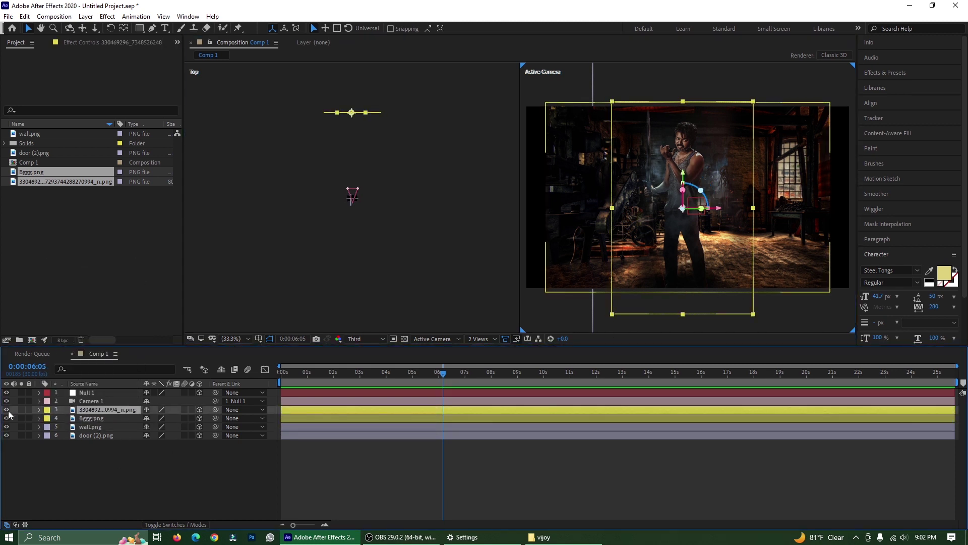
{"action": "left_click", "coordinate": [100, 421]}
{"action": "left_click", "coordinate": [373, 107]}
{"action": "left_click_drag", "start_coordinate": [374, 106], "coordinate": [373, 64]}
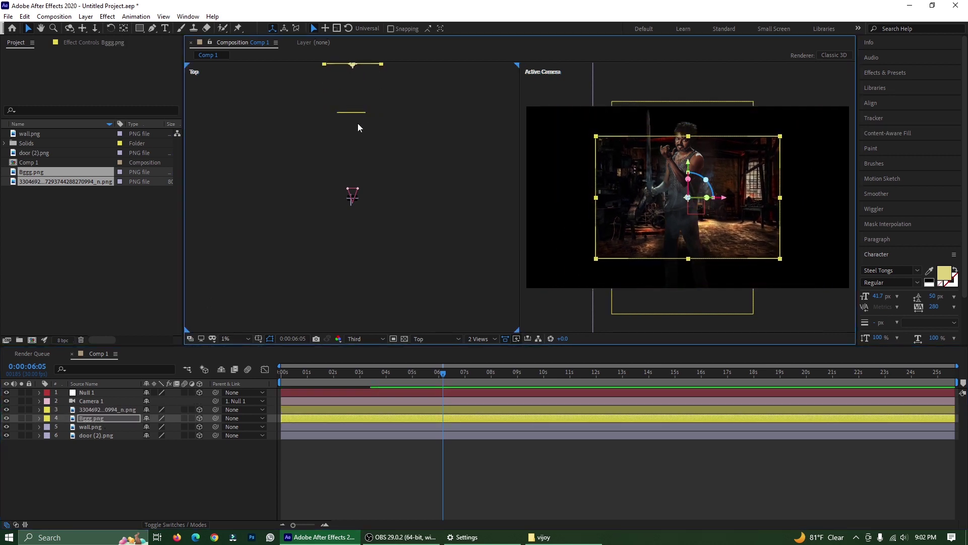
{"action": "left_click_drag", "start_coordinate": [352, 112], "coordinate": [352, 119]}
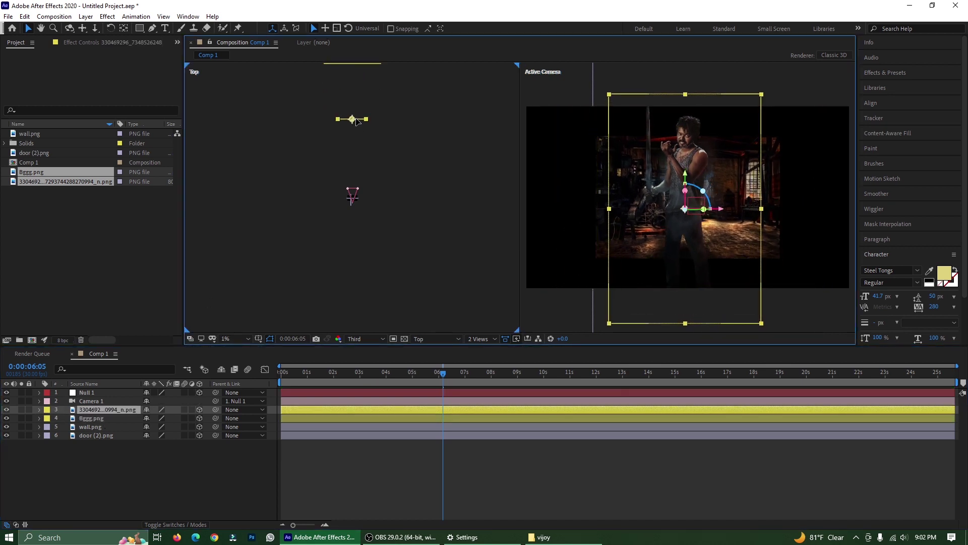
- Enlarge the Bggg background to cover the whole frame, and scale the man down slightly and adjust his position
{"action": "left_click", "coordinate": [93, 417]}
{"action": "left_click_drag", "start_coordinate": [780, 141], "coordinate": [894, 81]}
{"action": "left_click", "coordinate": [121, 408]}
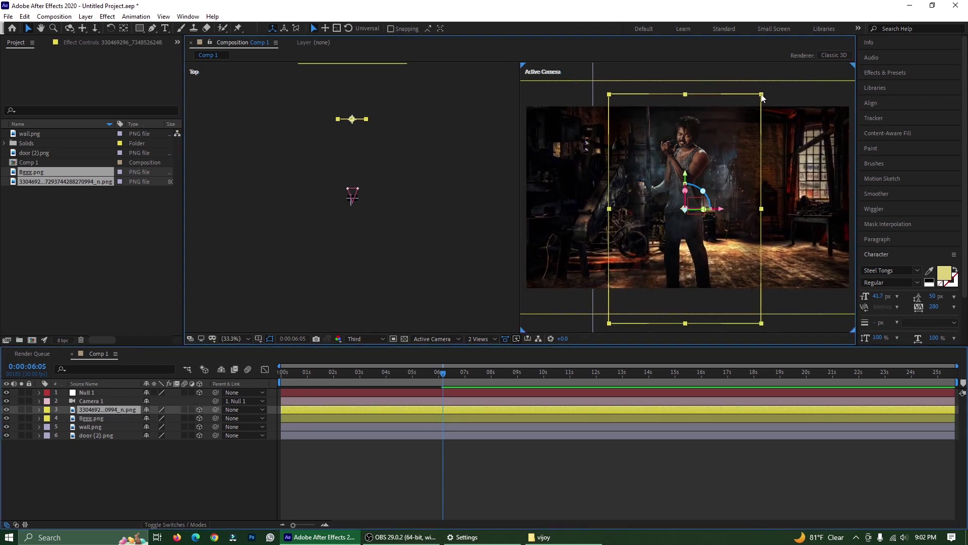
{"action": "mouse_move", "coordinate": [767, 94]}
{"action": "left_mouse_down"}
{"action": "mouse_move", "coordinate": [747, 121]}
{"action": "mouse_move", "coordinate": [758, 105]}
{"action": "left_mouse_up"}
{"action": "left_click_drag", "start_coordinate": [711, 164], "coordinate": [715, 162]}
- Preview the door opening from near the start and scrub back to frame 0:00:02:18
{"action": "left_click_drag", "start_coordinate": [423, 375], "coordinate": [286, 397]}
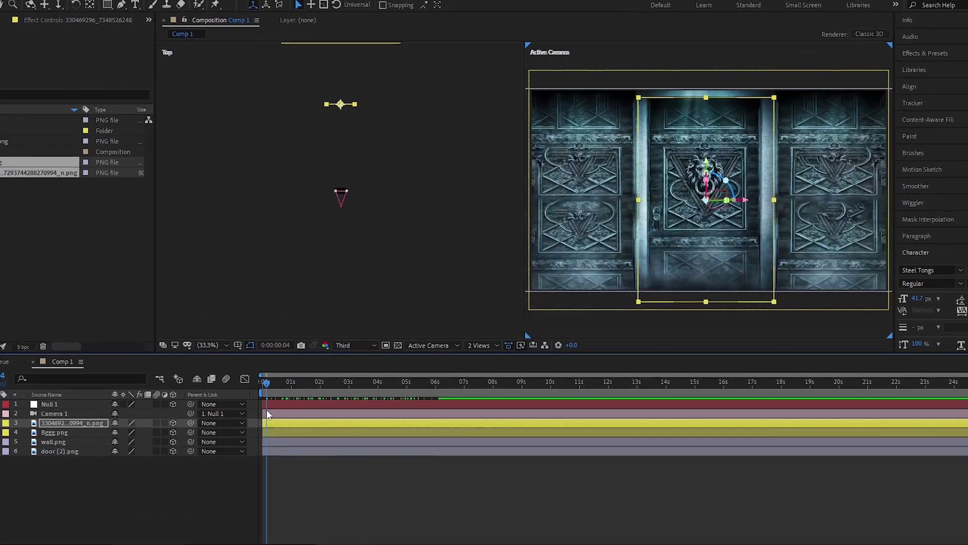
{"action": "key", "text": "space"}
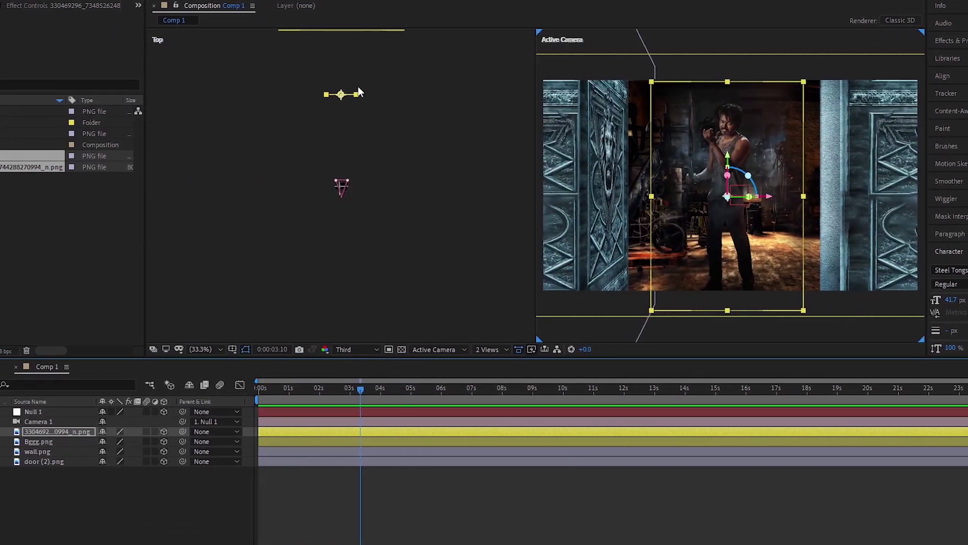
{"action": "left_click", "coordinate": [359, 88]}
{"action": "mouse_move", "coordinate": [360, 390]}
{"action": "left_mouse_down"}
{"action": "mouse_move", "coordinate": [342, 394]}
{"action": "mouse_move", "coordinate": [437, 396]}
{"action": "mouse_move", "coordinate": [303, 400]}
{"action": "mouse_move", "coordinate": [348, 401]}
{"action": "left_mouse_up"}
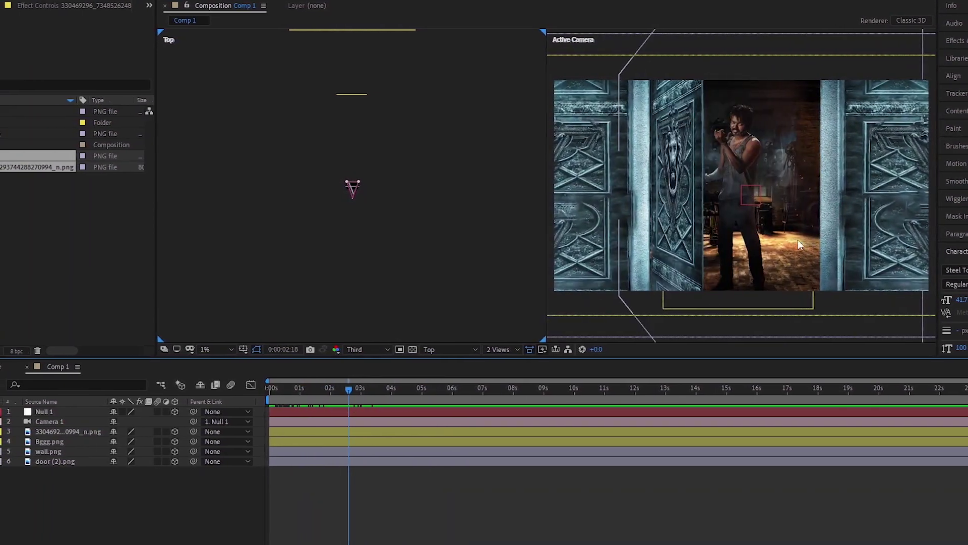
- In the Top view, move the Bggg and man layers closer to the camera, keeping the background behind the man
{"action": "left_click", "coordinate": [379, 31]}
{"action": "left_click_drag", "start_coordinate": [381, 31], "coordinate": [383, 91]}
{"action": "left_click", "coordinate": [359, 116]}
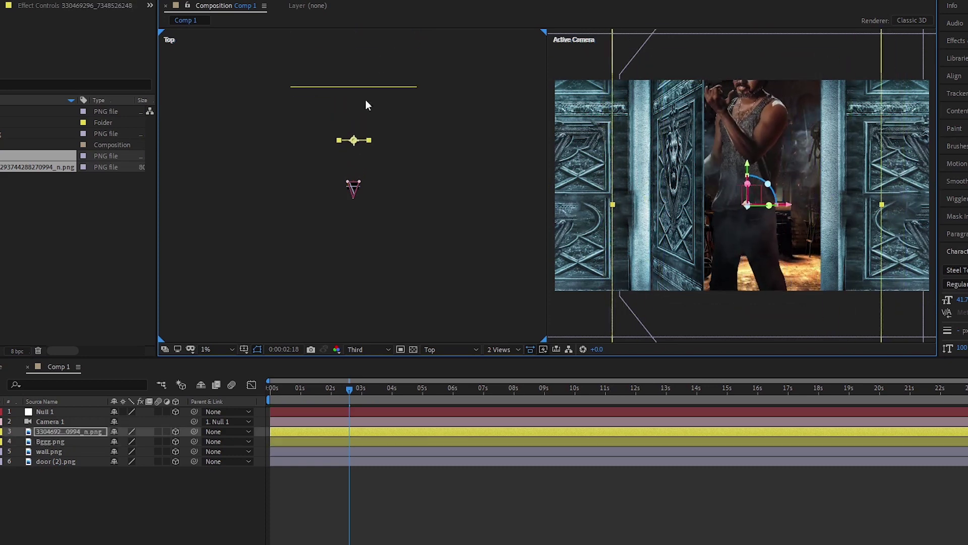
{"action": "left_click_drag", "start_coordinate": [367, 89], "coordinate": [367, 115]}
- At 0:00:03:06, scale down the Bggg background and the man to fit them within the doorway
{"action": "mouse_move", "coordinate": [343, 393]}
{"action": "left_mouse_down"}
{"action": "mouse_move", "coordinate": [333, 395]}
{"action": "mouse_move", "coordinate": [397, 398]}
{"action": "mouse_move", "coordinate": [301, 398]}
{"action": "mouse_move", "coordinate": [364, 398]}
{"action": "mouse_move", "coordinate": [358, 388]}
{"action": "left_mouse_up"}
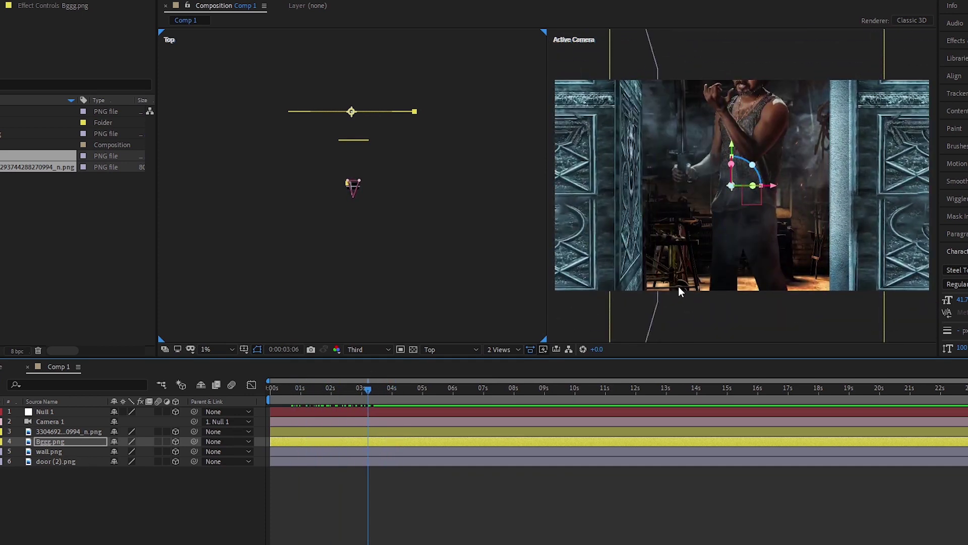
{"action": "scroll", "coordinate": [825, 195], "scroll_direction": "down", "scroll_amount": 2}
{"action": "left_click_drag", "start_coordinate": [927, 187], "coordinate": [839, 215]}
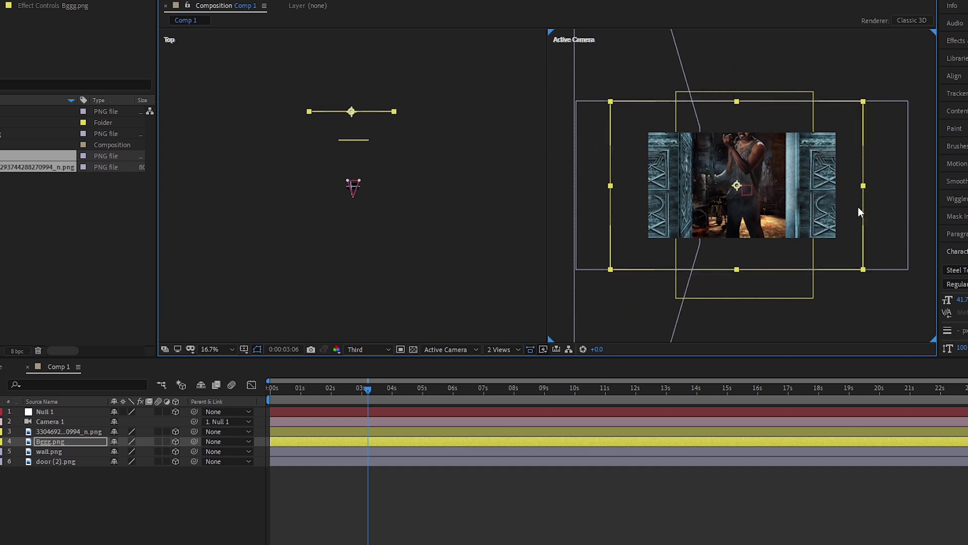
{"action": "left_click", "coordinate": [764, 139]}
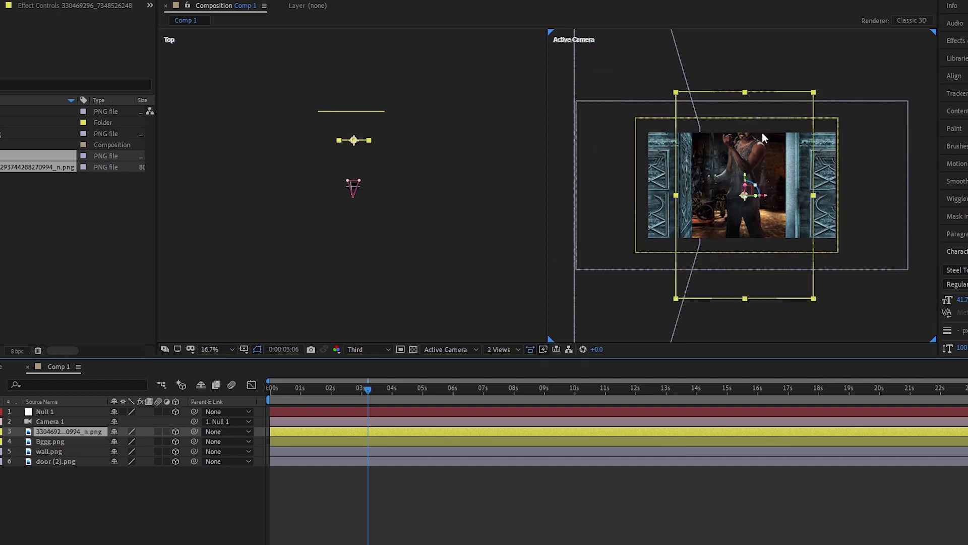
{"action": "left_click_drag", "start_coordinate": [812, 98], "coordinate": [780, 142]}
{"action": "key", "text": "period"}
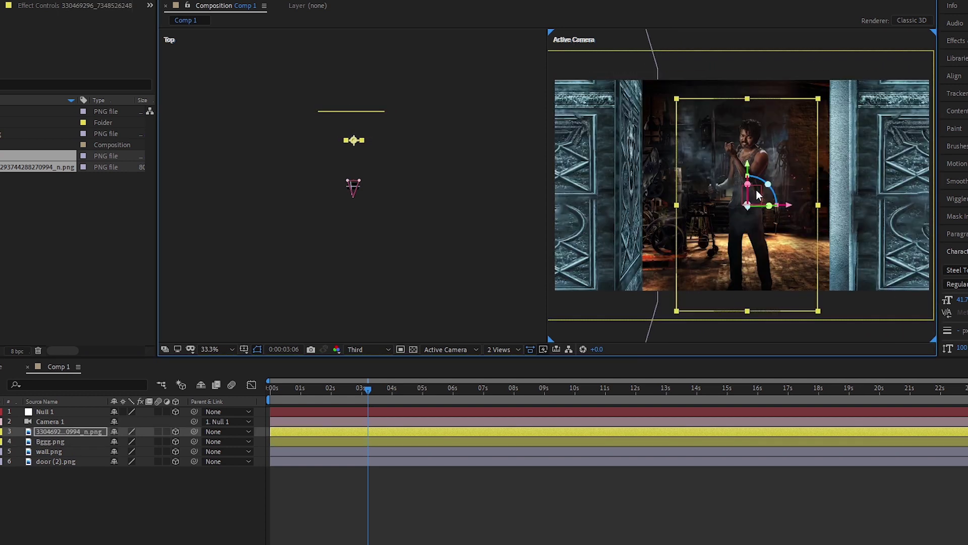
- Go to frame 0:00:07:23 and show the Active Camera alone in a single view fitted to the panel
{"action": "left_click", "coordinate": [729, 341]}
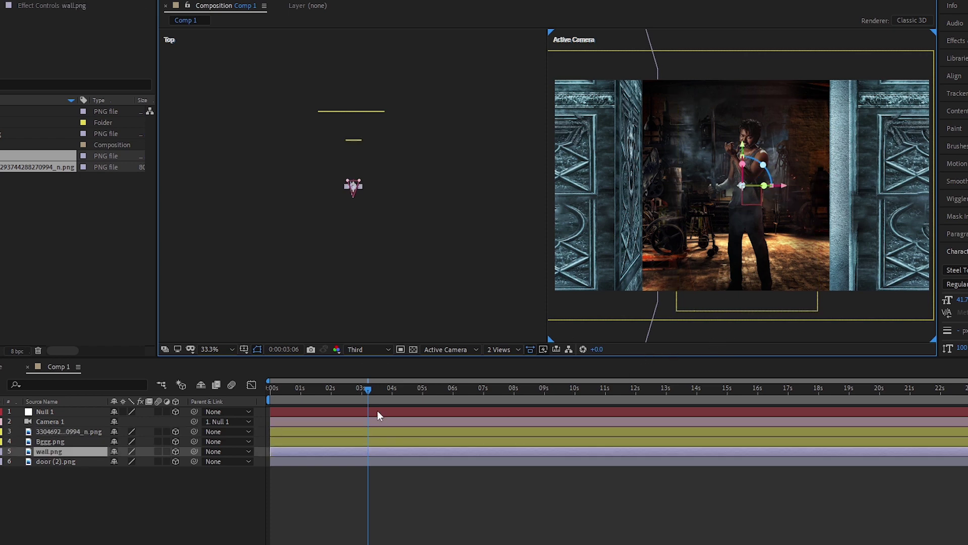
{"action": "left_click_drag", "start_coordinate": [377, 406], "coordinate": [508, 415]}
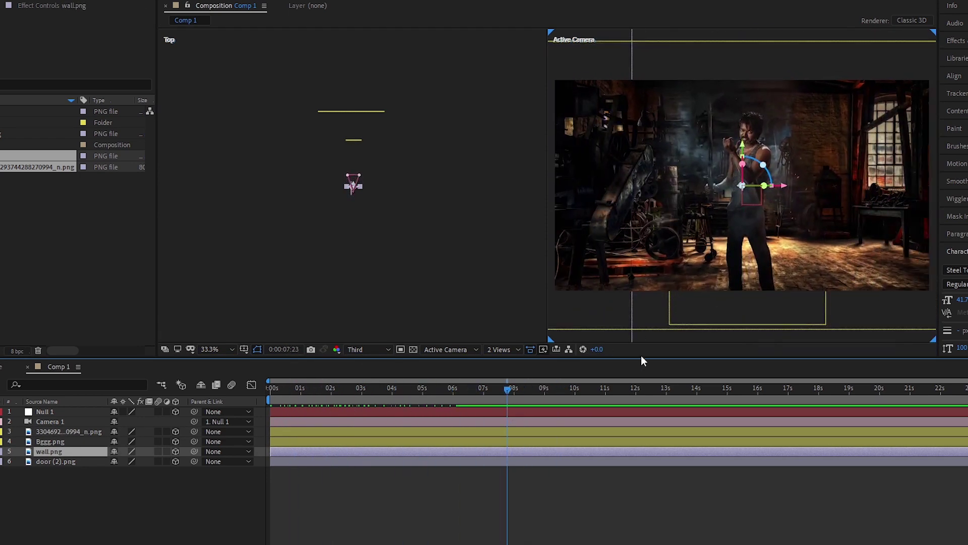
{"action": "left_click", "coordinate": [517, 353]}
{"action": "left_click", "coordinate": [507, 363]}
{"action": "left_click", "coordinate": [229, 349]}
{"action": "left_click", "coordinate": [227, 376]}
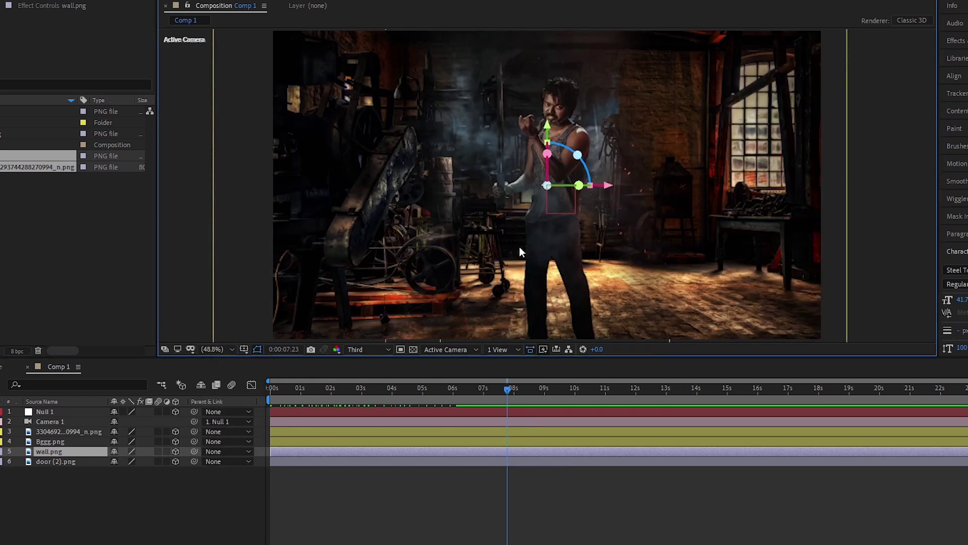
- At 0:00:07:23, keyframe Null 1's position at 960, 15, 7000 to push in on the man, and set the preview resolution to Full
{"action": "left_click", "coordinate": [51, 412]}
{"action": "key", "text": "p"}
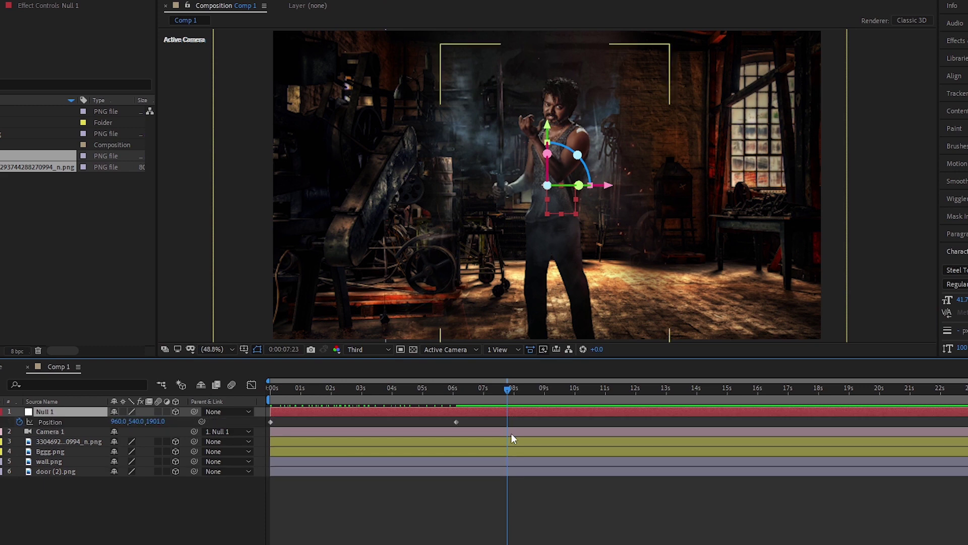
{"action": "left_click_drag", "start_coordinate": [153, 425], "coordinate": [3, 424]}
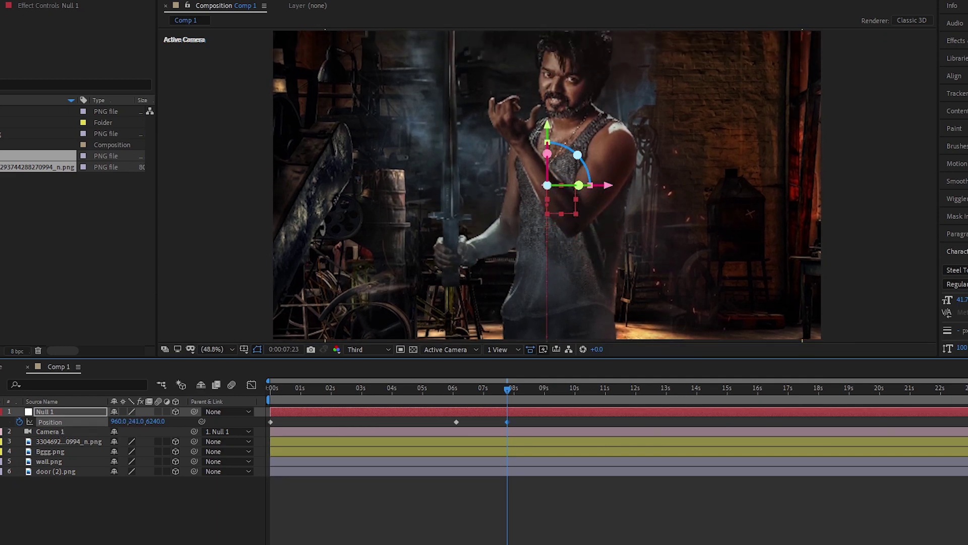
{"action": "left_click_drag", "start_coordinate": [132, 424], "coordinate": [30, 426]}
{"action": "left_click_drag", "start_coordinate": [152, 421], "coordinate": [535, 423]}
{"action": "left_click", "coordinate": [371, 352]}
{"action": "left_click", "coordinate": [367, 380]}
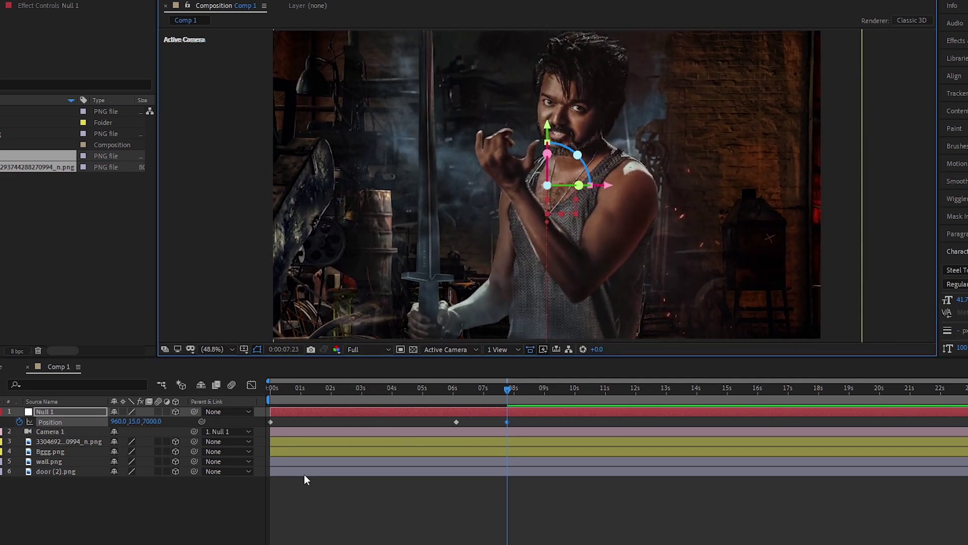
- Preview the door opening and camera push-in from the first frame
{"action": "left_click", "coordinate": [228, 517]}
{"action": "left_click_drag", "start_coordinate": [508, 395], "coordinate": [262, 403]}
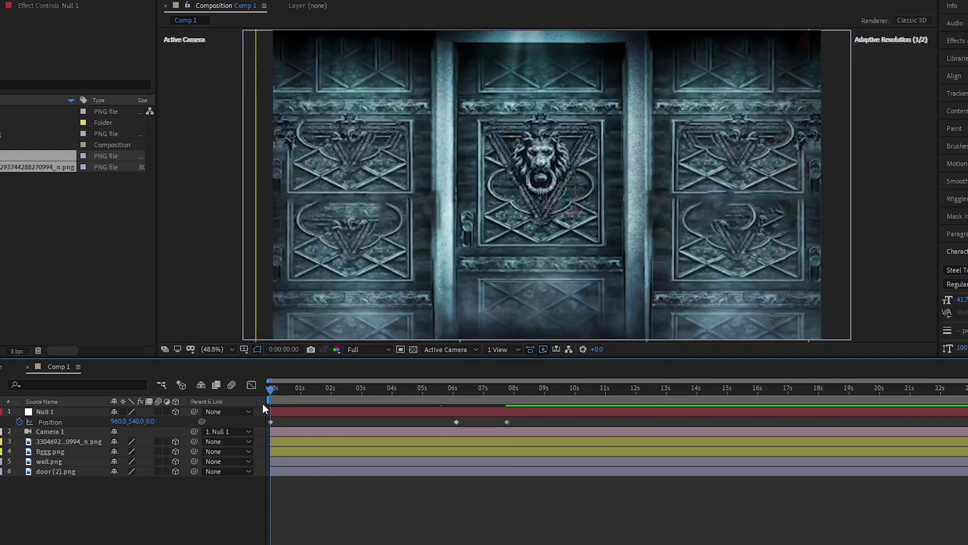
{"action": "key", "text": "space"}
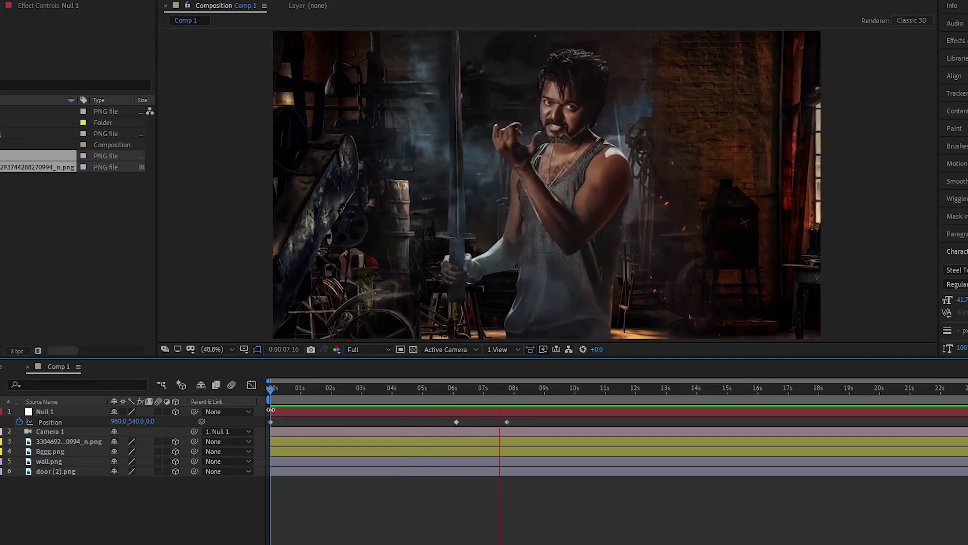
- At 0:00:08:13, set Null 1's Z position to 7591, and paste its starting position keyframe at 15 seconds
{"action": "left_click_drag", "start_coordinate": [151, 421], "coordinate": [488, 450]}
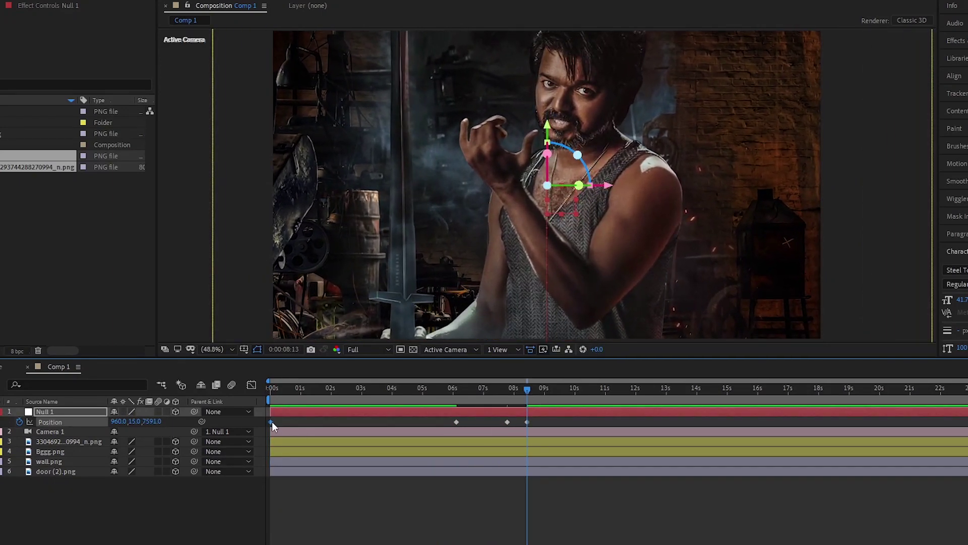
{"action": "left_click_drag", "start_coordinate": [528, 389], "coordinate": [659, 405]}
{"action": "key", "text": "ctrl+v"}
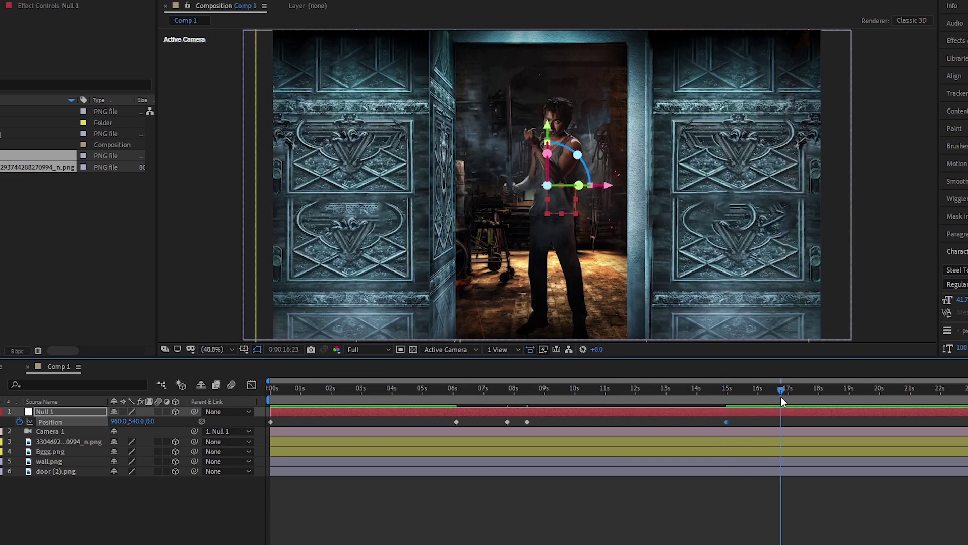
- Keyframe the door's Y Rotation at 90° at about 13 seconds and at 0° at 0:00:14:22 so it closes
{"action": "left_click_drag", "start_coordinate": [780, 396], "coordinate": [720, 407]}
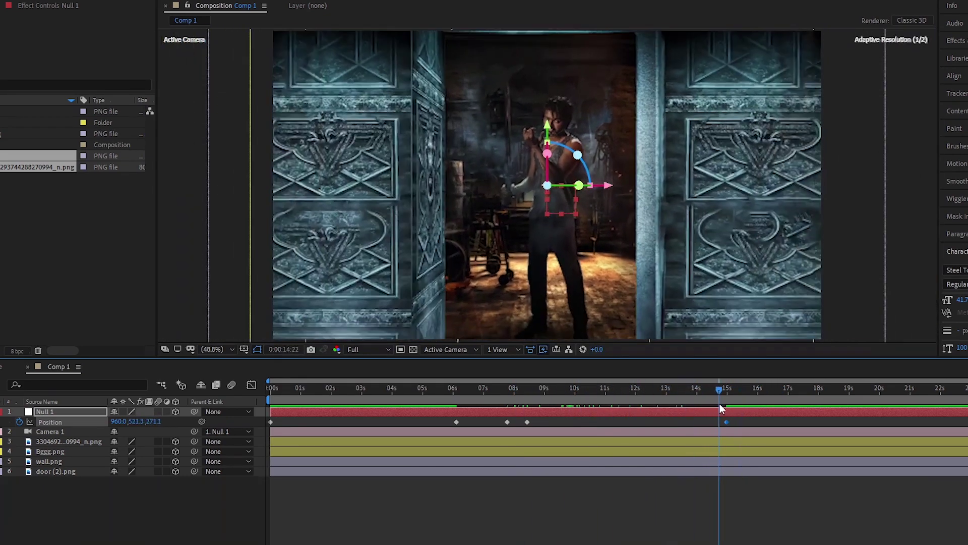
{"action": "left_click", "coordinate": [426, 219]}
{"action": "left_click", "coordinate": [1, 471]}
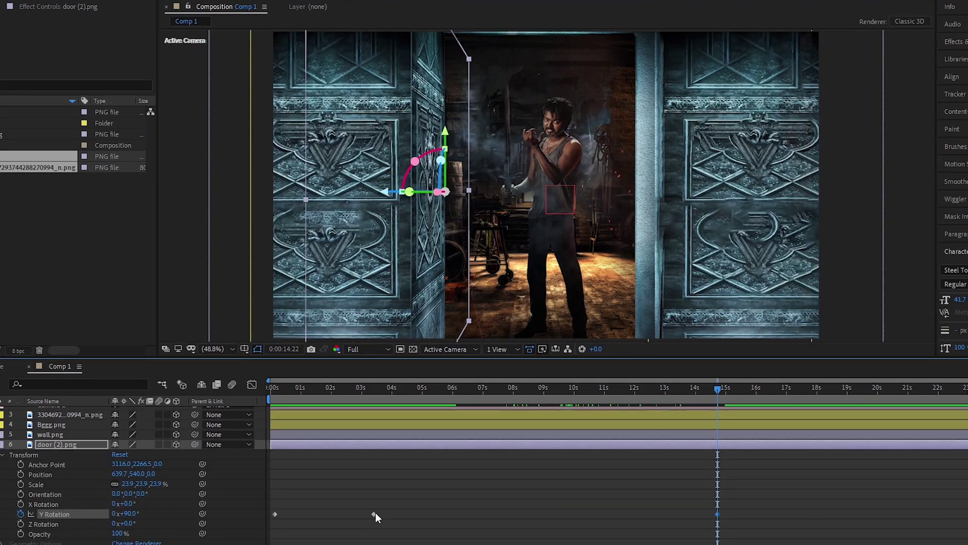
{"action": "left_click_drag", "start_coordinate": [719, 514], "coordinate": [663, 515]}
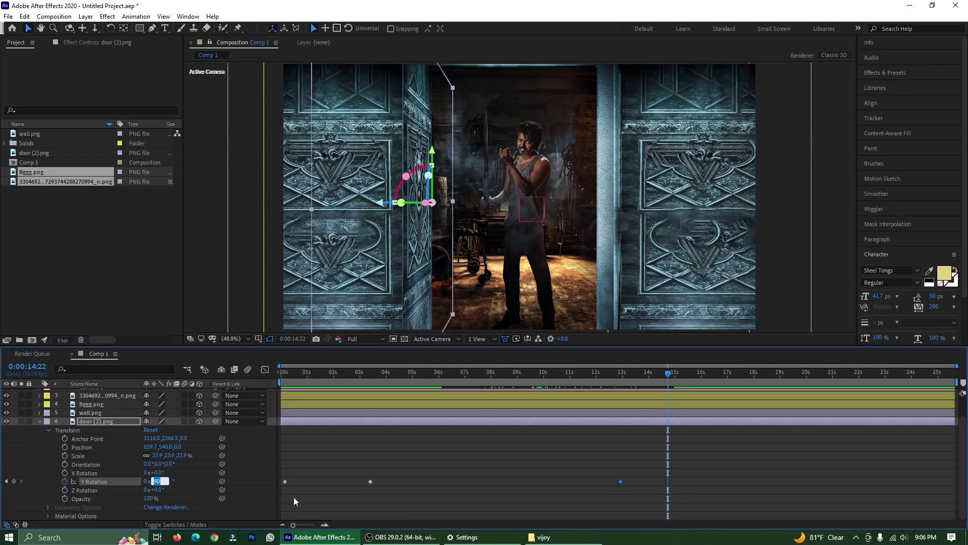
{"action": "type", "text": "0"}
{"action": "left_click", "coordinate": [537, 474]}
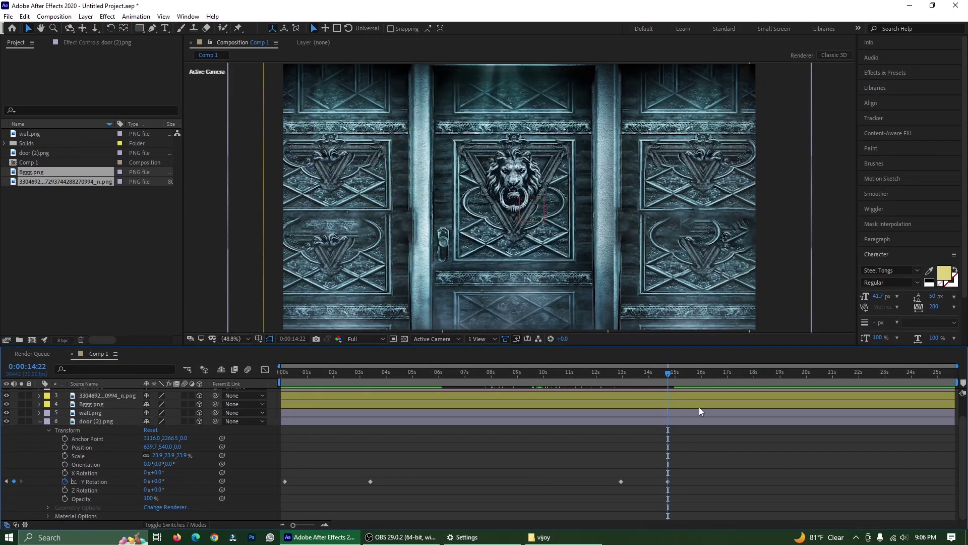
- Preview the door closing and shift its two closing Y Rotation keyframes to about 13.7 and 15.5 seconds
{"action": "left_click", "coordinate": [616, 386]}
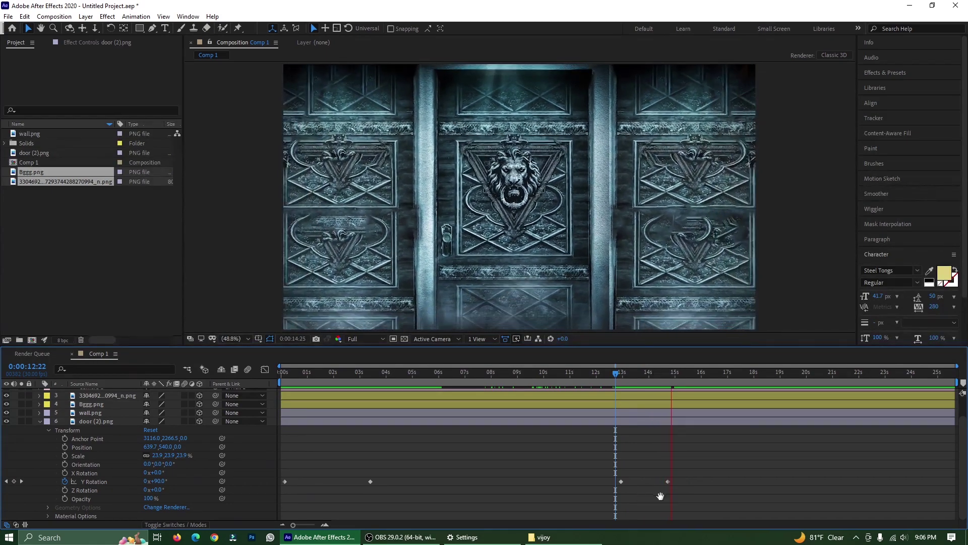
{"action": "mouse_move", "coordinate": [675, 474]}
{"action": "left_mouse_down"}
{"action": "mouse_move", "coordinate": [610, 489]}
{"action": "mouse_move", "coordinate": [668, 488]}
{"action": "left_mouse_up"}
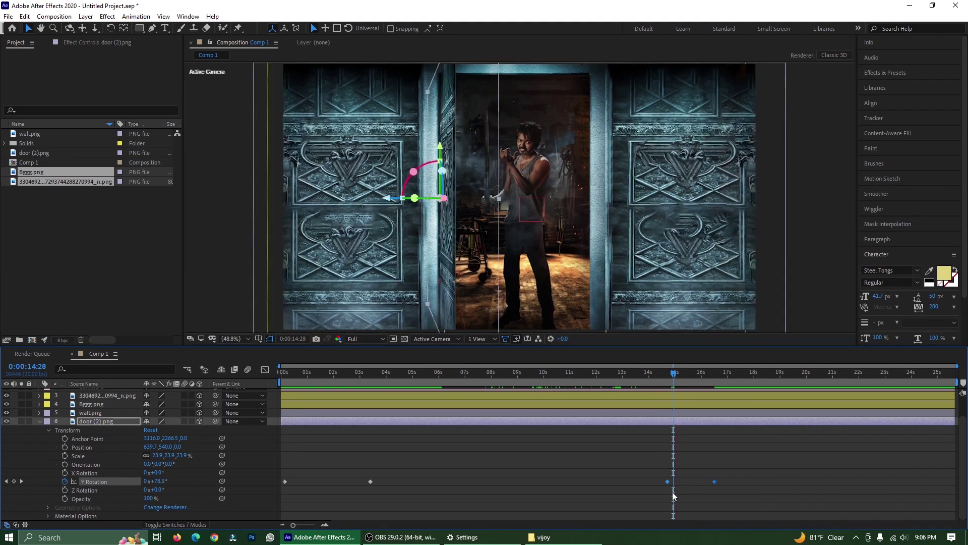
{"action": "key", "text": "space"}
{"action": "left_click_drag", "start_coordinate": [672, 375], "coordinate": [669, 416]}
{"action": "left_click_drag", "start_coordinate": [714, 481], "coordinate": [677, 483]}
- At 0:00:06:07, import the Fire and Flame Overlay 2 video from the vijoy folder and place it as the top layer of Comp 1
{"action": "left_click_drag", "start_coordinate": [674, 379], "coordinate": [446, 407]}
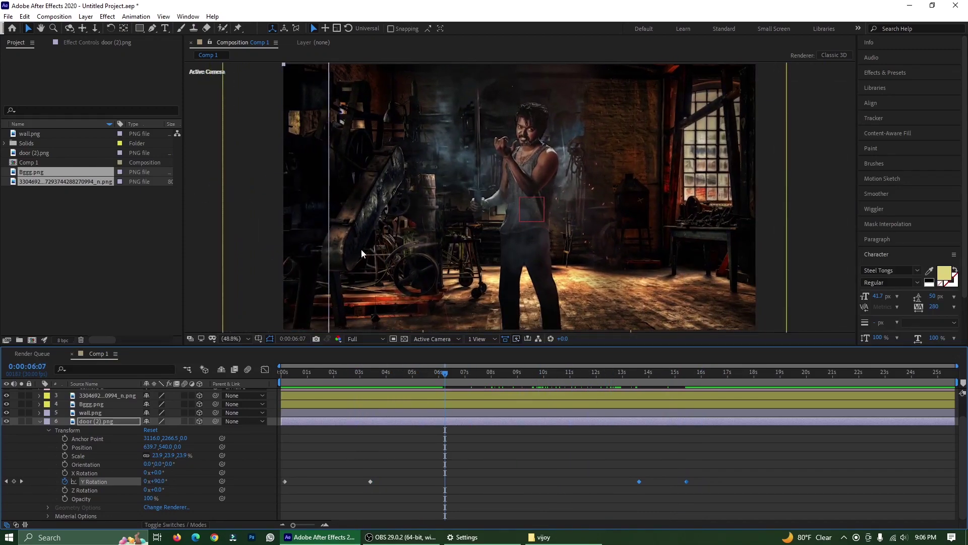
{"action": "left_click", "coordinate": [39, 421]}
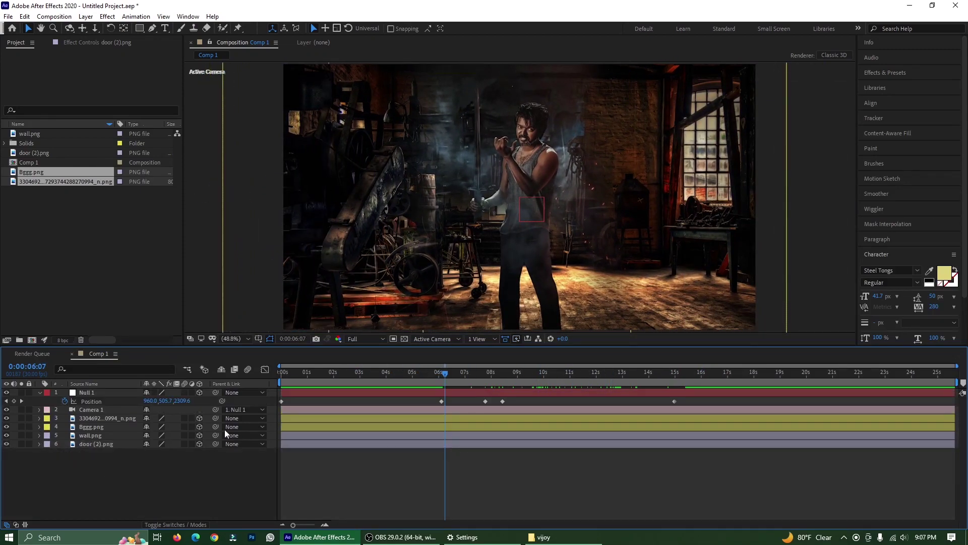
{"action": "left_click", "coordinate": [909, 6]}
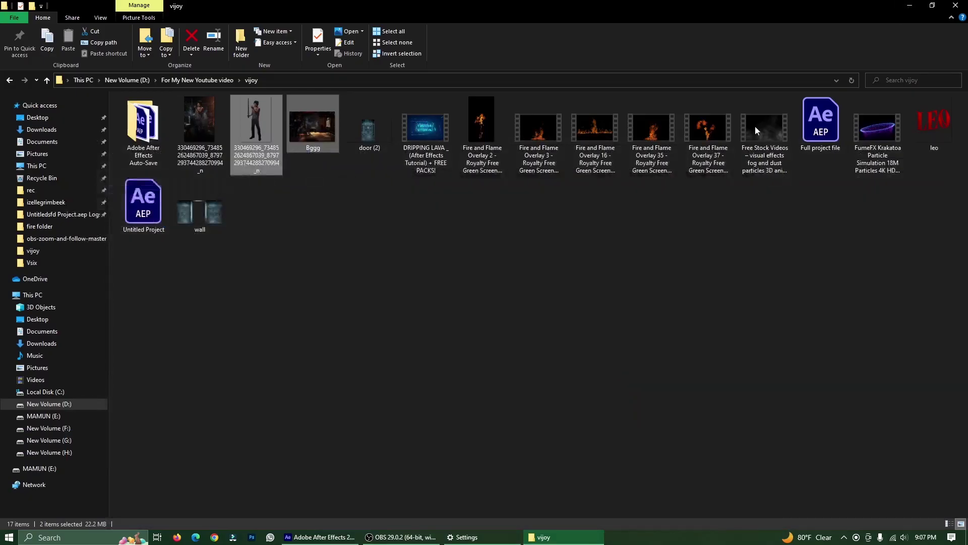
{"action": "left_click_drag", "start_coordinate": [480, 130], "coordinate": [151, 477]}
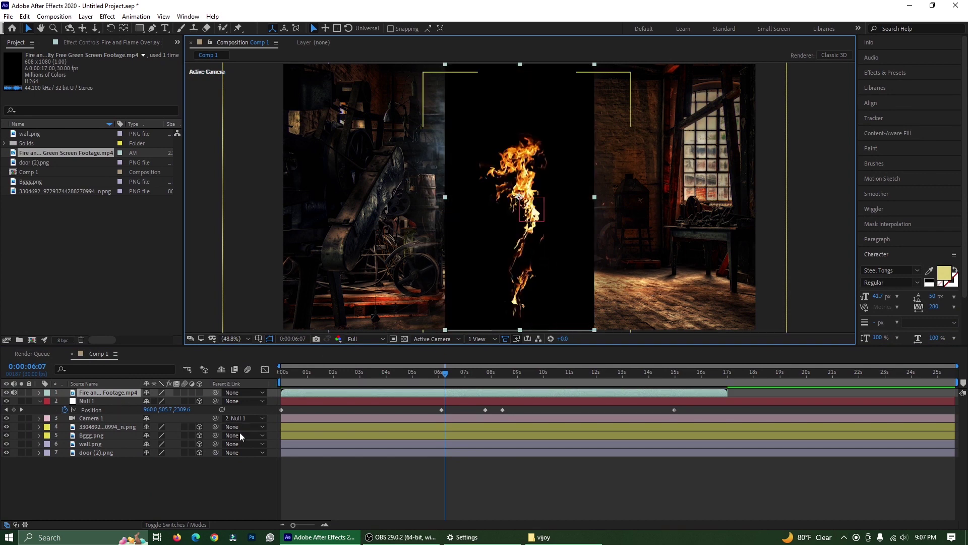
{"action": "left_click", "coordinate": [199, 392]}
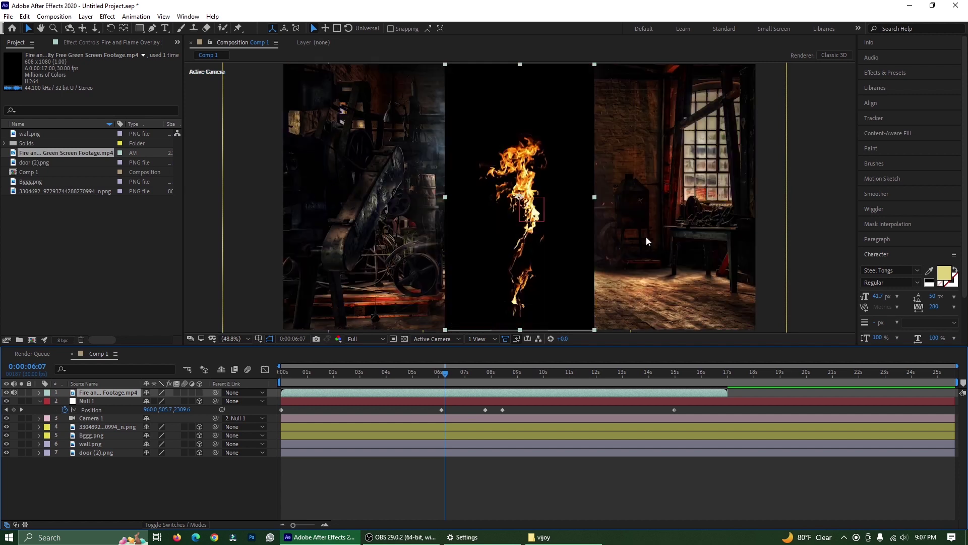
- Pre-compose the Fire and Flame Overlay 2 layer, moving all attributes into the new composition
{"action": "right_click", "coordinate": [104, 393]}
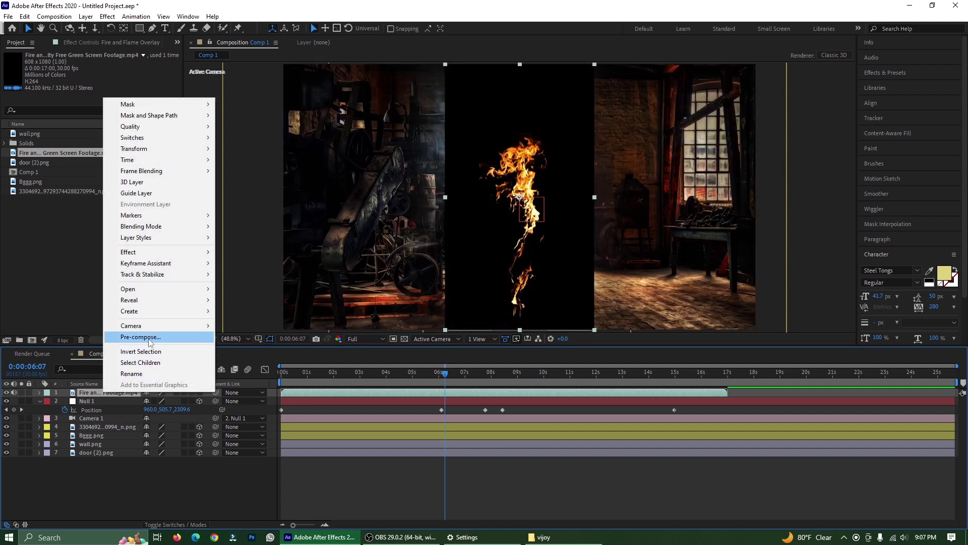
{"action": "left_click", "coordinate": [141, 336]}
{"action": "left_click", "coordinate": [506, 335]}
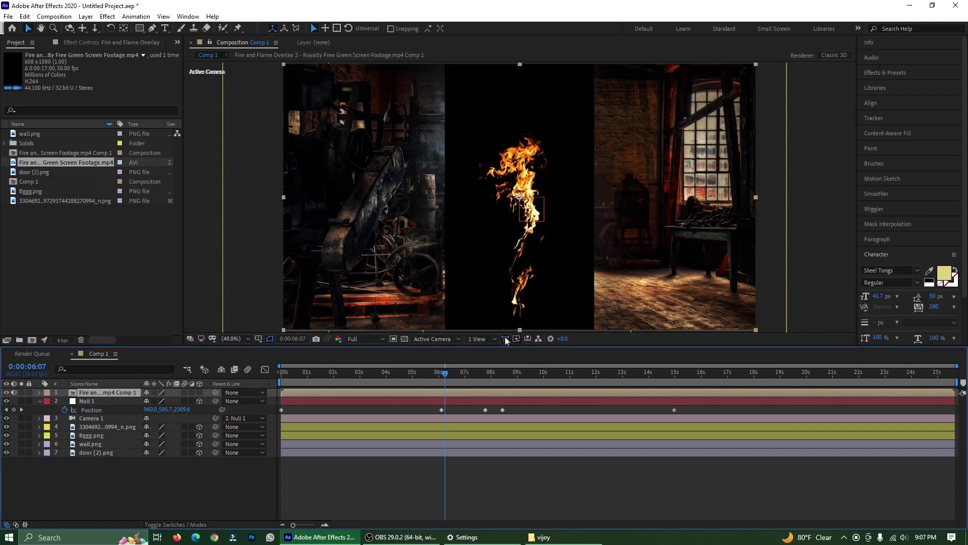
- Scale the fire precomp down to 67.6%, move it beside the window behind the man, and set its blending mode to Add
{"action": "mouse_move", "coordinate": [755, 197]}
{"action": "left_mouse_down"}
{"action": "mouse_move", "coordinate": [648, 215]}
{"action": "mouse_move", "coordinate": [725, 196]}
{"action": "left_mouse_up"}
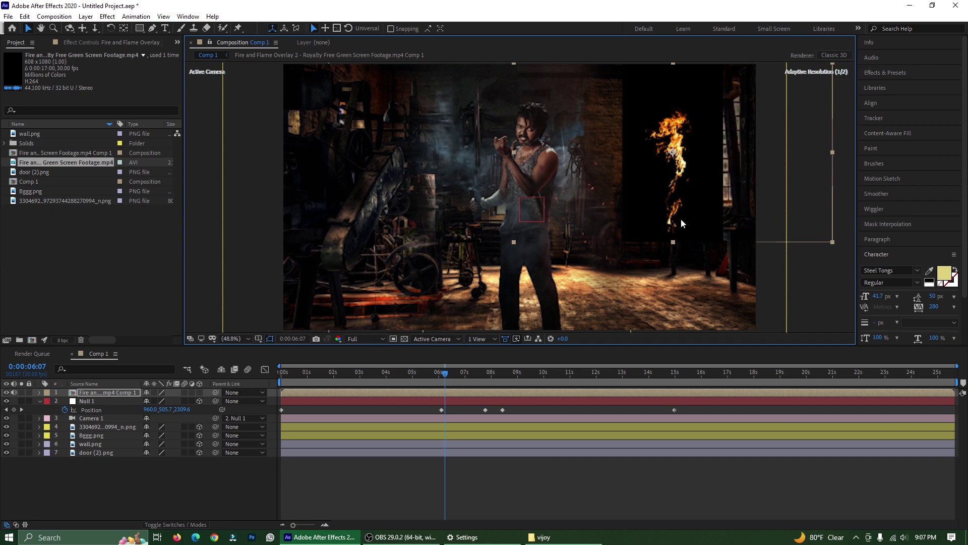
{"action": "left_click", "coordinate": [177, 524]}
{"action": "left_click", "coordinate": [155, 392]}
{"action": "left_click", "coordinate": [201, 194]}
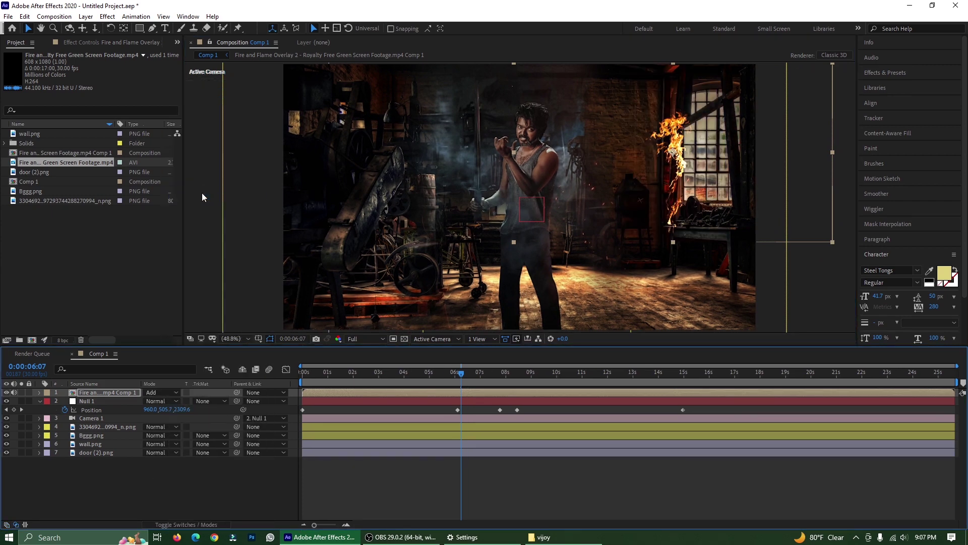
- Show the Top and Active Camera views side by side and make the fire precomp a 3D layer
{"action": "left_click", "coordinate": [482, 338]}
{"action": "left_click", "coordinate": [499, 361]}
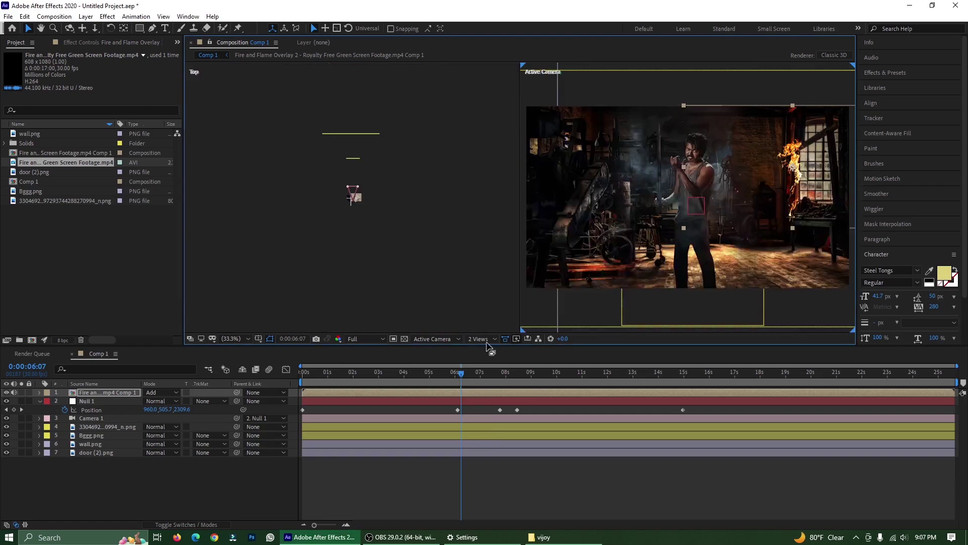
{"action": "left_click", "coordinate": [173, 524]}
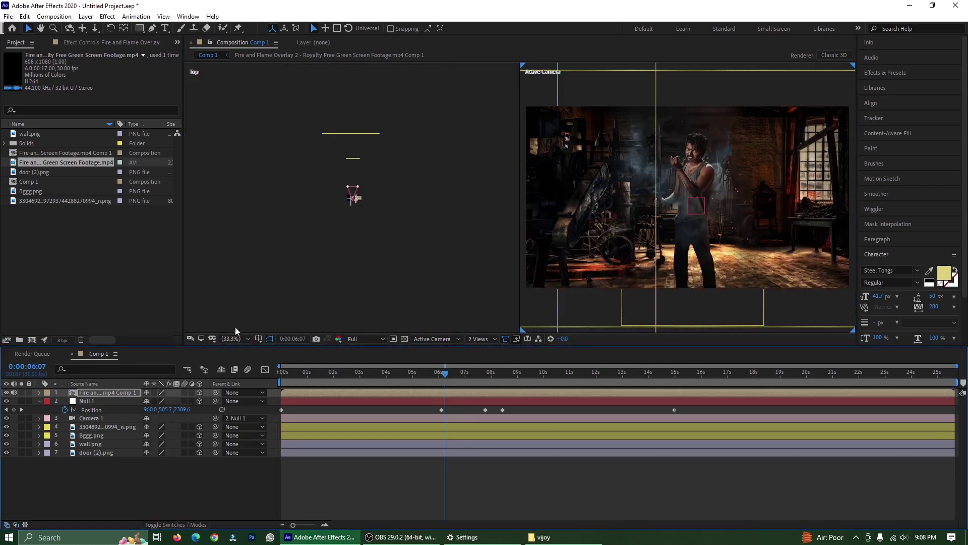
- In the Top view, push the fire precomp back in depth until it sits just in front of the Bggg background
{"action": "left_click", "coordinate": [269, 281]}
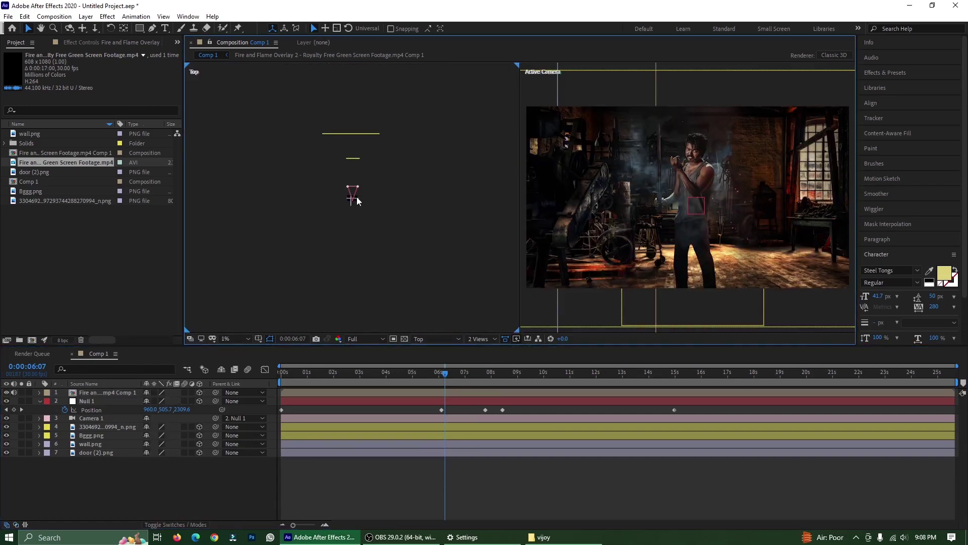
{"action": "scroll", "coordinate": [356, 196], "scroll_direction": "up", "scroll_amount": 2}
{"action": "left_click_drag", "start_coordinate": [383, 170], "coordinate": [381, 230]}
{"action": "left_click", "coordinate": [104, 394]}
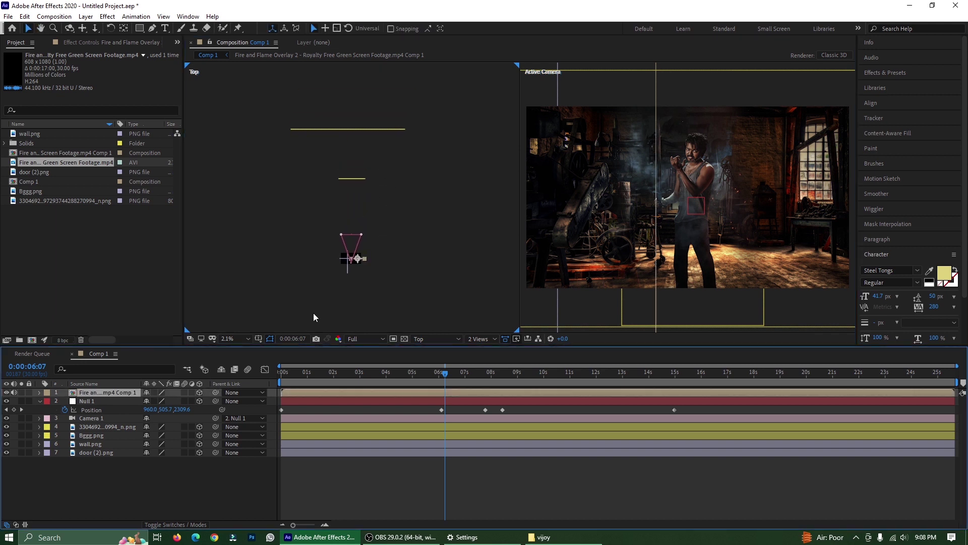
{"action": "key", "text": "shift+Up"}
{"action": "key", "text": "shift+Up"}
{"action": "key", "text": "shift+Up"}
{"action": "key", "text": "shift+Up"}
{"action": "key", "text": "shift+Up"}
{"action": "key", "text": "shift+Up"}
{"action": "key", "text": "shift+Up"}
{"action": "key", "text": "shift+Up"}
{"action": "key", "text": "shift+Up"}
{"action": "key", "text": "shift+Up"}
{"action": "key", "text": "shift+Up"}
{"action": "key", "text": "shift+Up"}
{"action": "key", "text": "shift+Up"}
{"action": "key", "text": "shift+Up"}
{"action": "key", "text": "shift+Up"}
{"action": "key", "text": "shift+Up"}
{"action": "key", "text": "shift+Up"}
{"action": "key", "text": "shift+Up"}
{"action": "key", "text": "shift+Up"}
{"action": "key", "text": "shift+Up"}
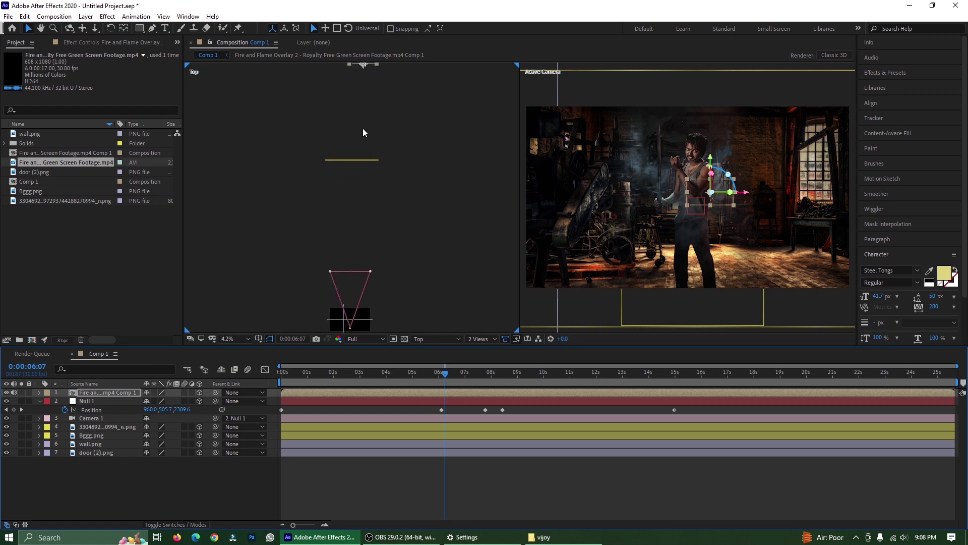
- Scale the fire precomp to 448.6% and position it beside the window in the upper part of the room
{"action": "key", "text": "s"}
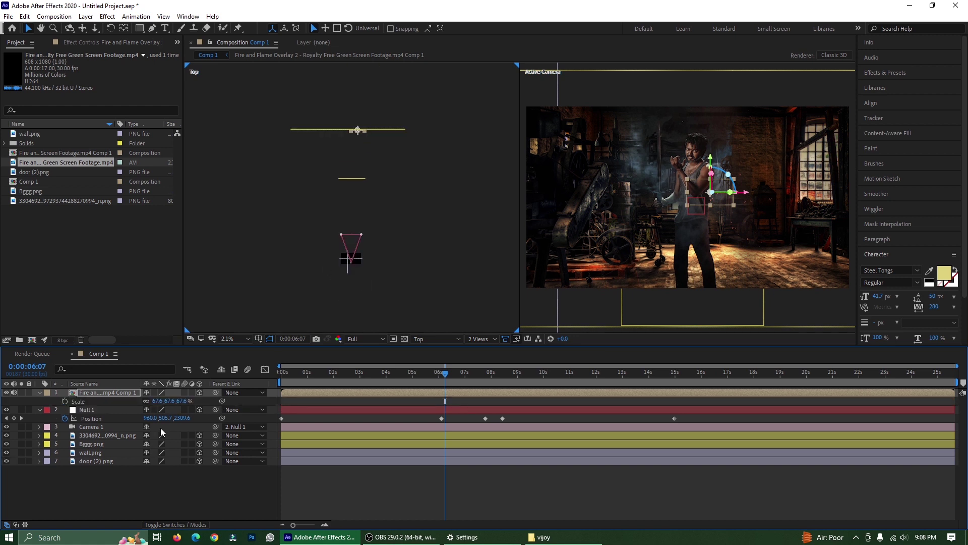
{"action": "left_click_drag", "start_coordinate": [235, 402], "coordinate": [366, 398]}
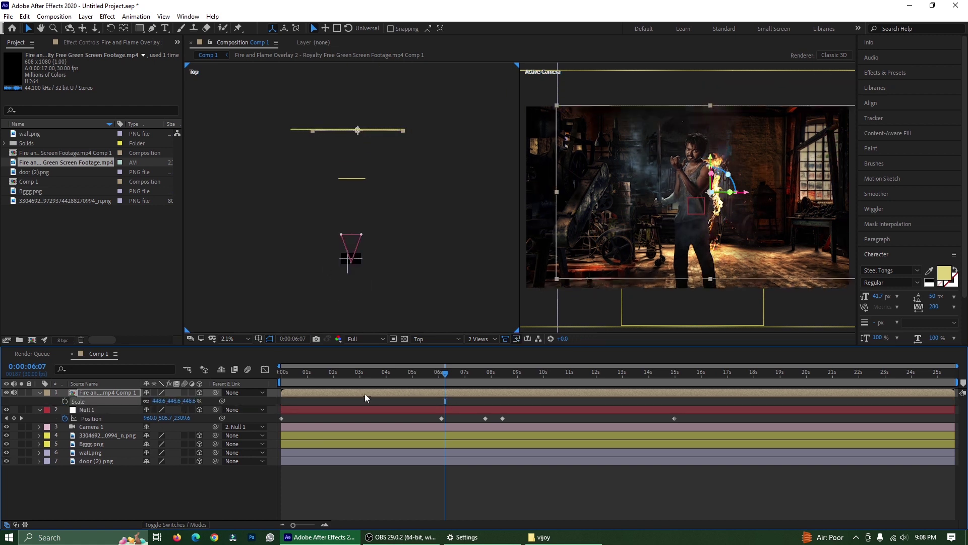
{"action": "left_click", "coordinate": [764, 219]}
{"action": "left_click_drag", "start_coordinate": [764, 219], "coordinate": [806, 188]}
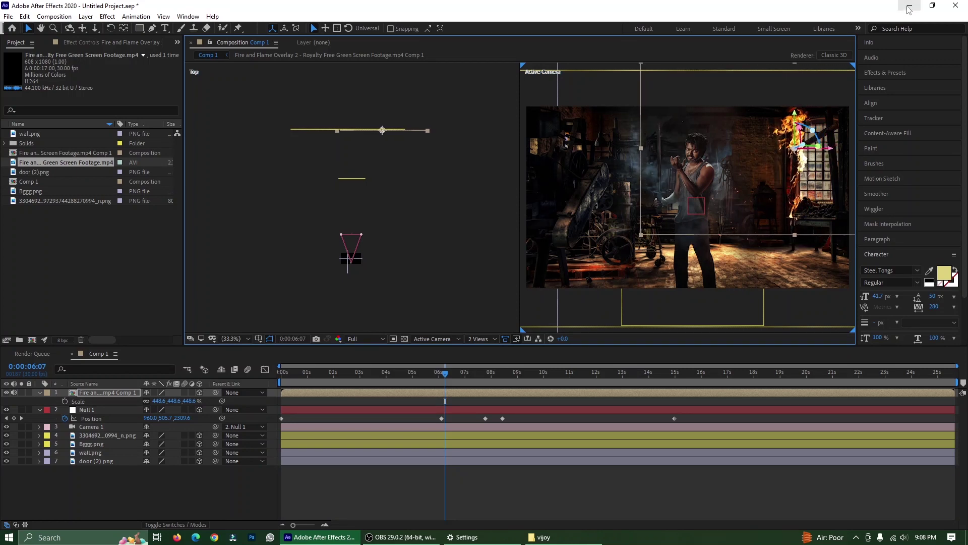
- Add the Fire and Flame Overlay 16 clip to the top of Comp 1 and precompose it with all attributes moved
{"action": "left_click", "coordinate": [541, 537]}
{"action": "left_click_drag", "start_coordinate": [584, 141], "coordinate": [536, 275]}
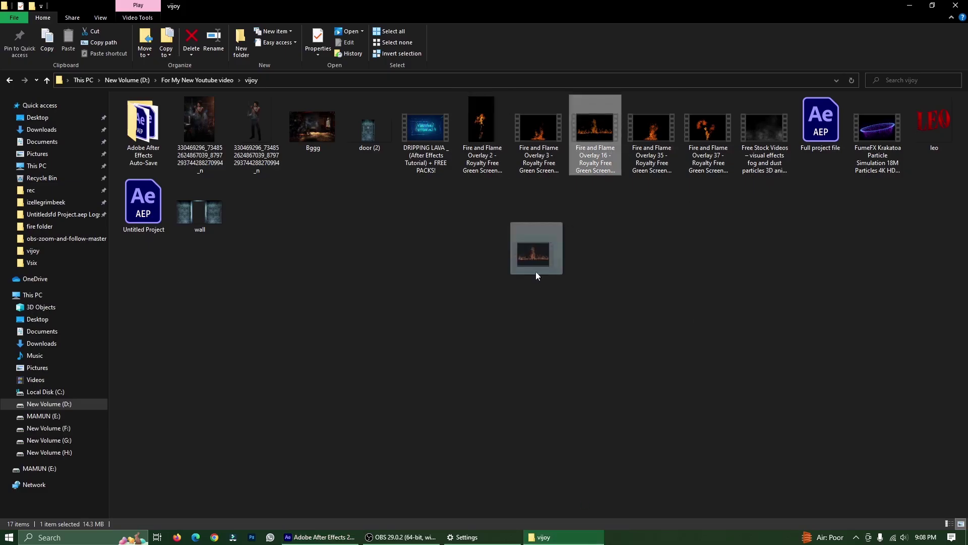
{"action": "left_click_drag", "start_coordinate": [316, 525], "coordinate": [119, 392]}
{"action": "right_click", "coordinate": [119, 392]}
{"action": "left_click", "coordinate": [165, 333]}
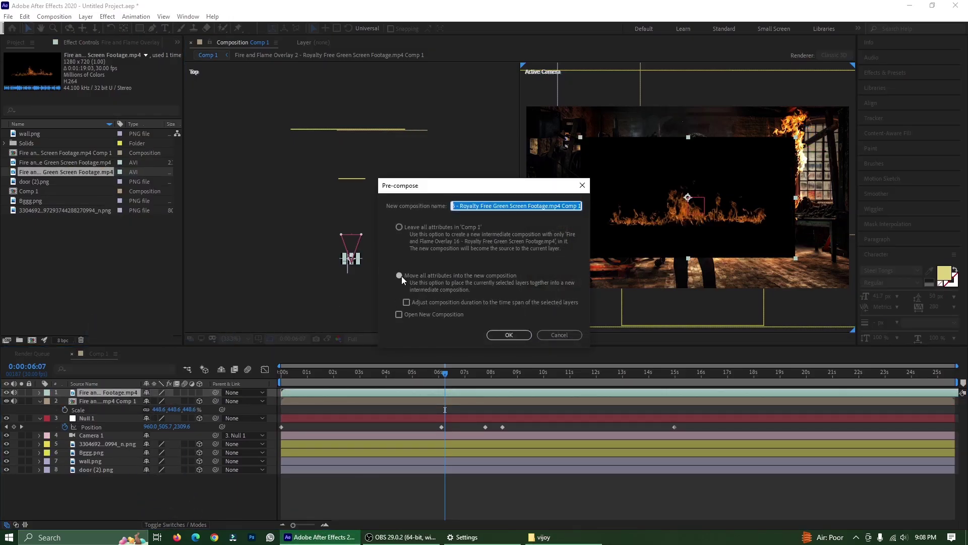
{"action": "left_click", "coordinate": [509, 335]}
- Make the Overlay 16 precomp a 3D layer just in front of the background and scale it to 373%
{"action": "left_click", "coordinate": [199, 393]}
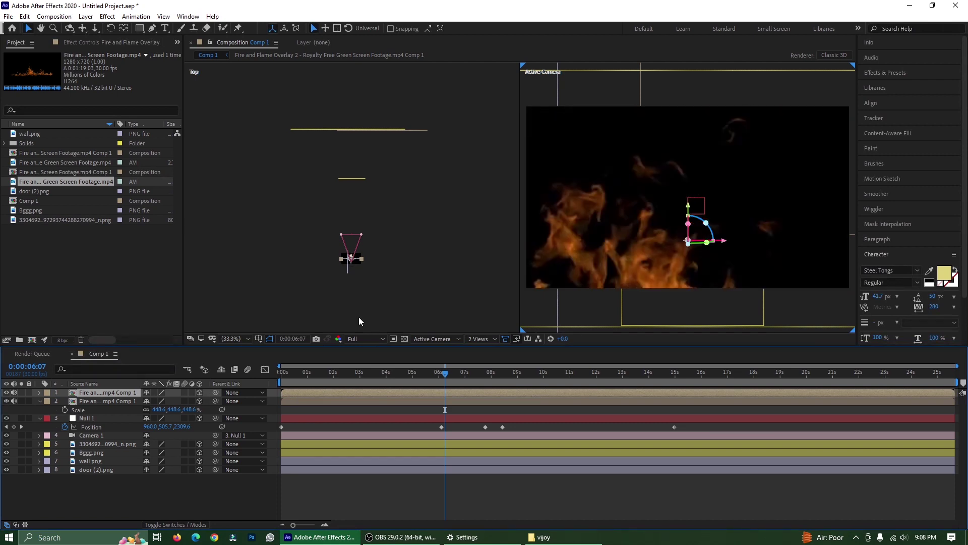
{"action": "left_click", "coordinate": [444, 310]}
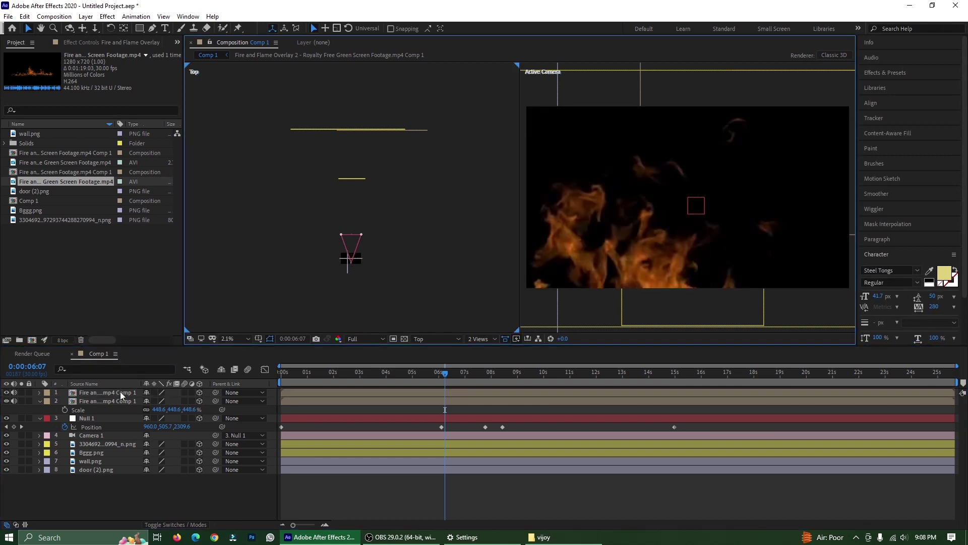
{"action": "left_click", "coordinate": [120, 392]}
{"action": "key", "text": "s"}
{"action": "left_click_drag", "start_coordinate": [185, 401], "coordinate": [319, 398]}
- Set the Overlay 16 precomp's blending mode to Screen and move its flames onto the floor to the right of the man
{"action": "left_click", "coordinate": [177, 523]}
{"action": "left_click", "coordinate": [162, 392]}
{"action": "left_click", "coordinate": [202, 216]}
{"action": "left_click_drag", "start_coordinate": [746, 217], "coordinate": [784, 252]}
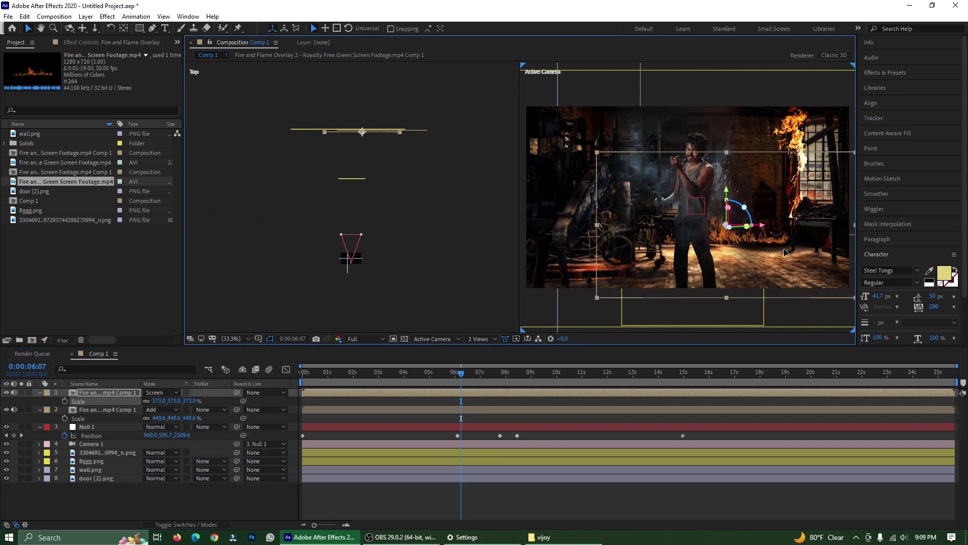
- Add the Fire and Flame Overlay 35 clip to the top of Comp 1 and precompose it
{"action": "left_click", "coordinate": [909, 5]}
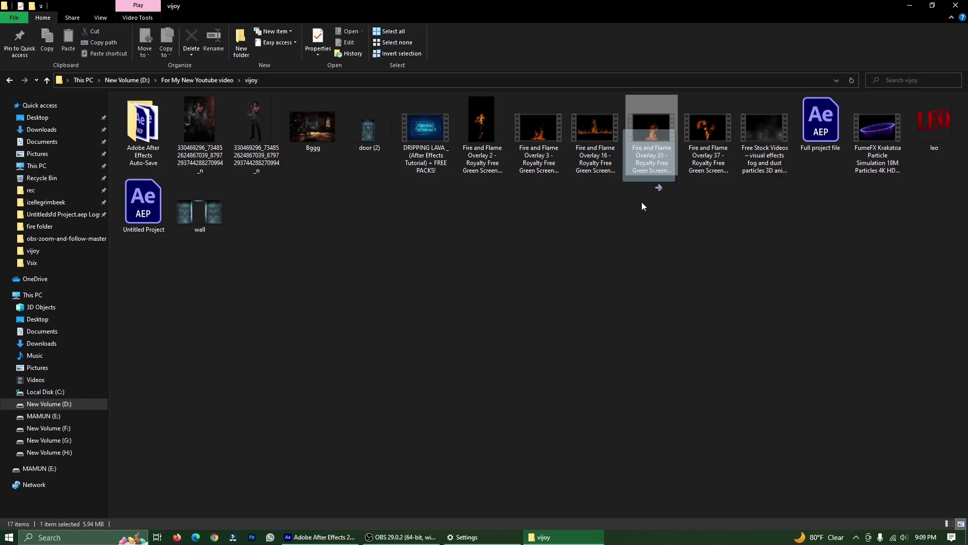
{"action": "left_click", "coordinate": [315, 537]}
{"action": "left_click_drag", "start_coordinate": [315, 534], "coordinate": [143, 391]}
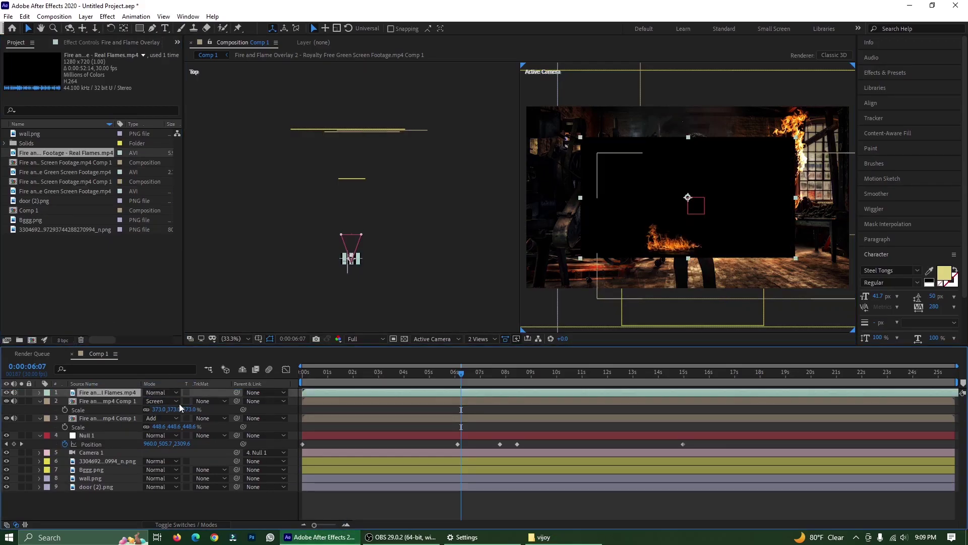
{"action": "right_click", "coordinate": [121, 392]}
{"action": "left_click", "coordinate": [151, 339]}
{"action": "left_click", "coordinate": [517, 336]}
- Make the Overlay 35 precomp a 3D layer and paste the copied position so it sits just in front of the background
{"action": "key", "text": "F4"}
{"action": "left_click", "coordinate": [200, 393]}
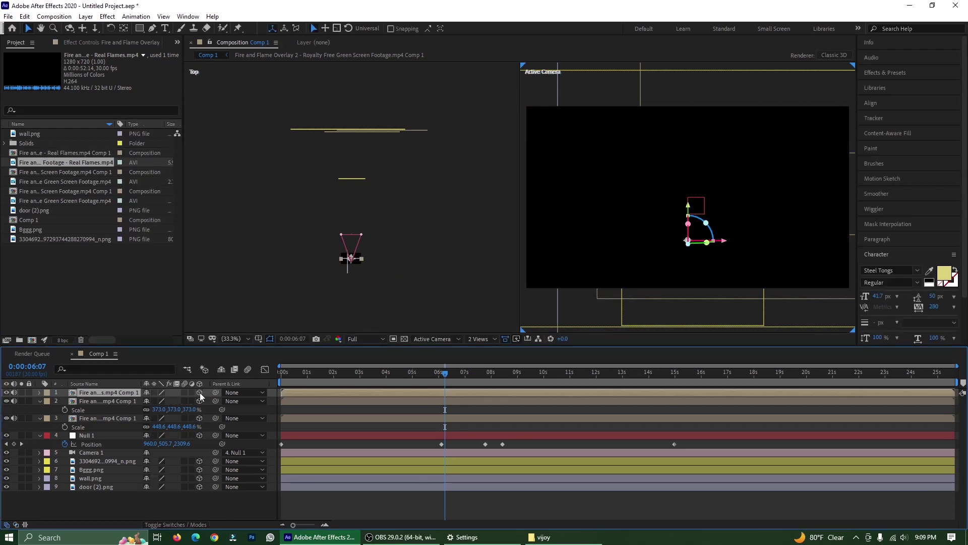
{"action": "key", "text": "F2"}
{"action": "left_click", "coordinate": [137, 393]}
{"action": "key", "text": "ctrl+v"}
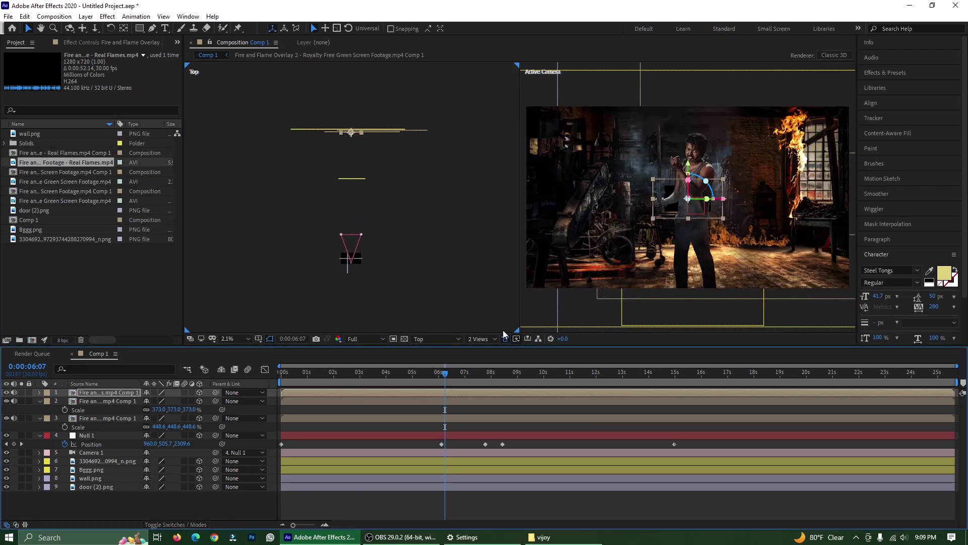
- Enlarge the Overlay 35 precomp to 317% over the floor to the man's right and set its blending mode to Screen
{"action": "key", "text": "s"}
{"action": "left_click_drag", "start_coordinate": [158, 401], "coordinate": [267, 401]}
{"action": "left_click_drag", "start_coordinate": [706, 211], "coordinate": [804, 253]}
{"action": "left_click", "coordinate": [174, 524]}
{"action": "left_click", "coordinate": [156, 393]}
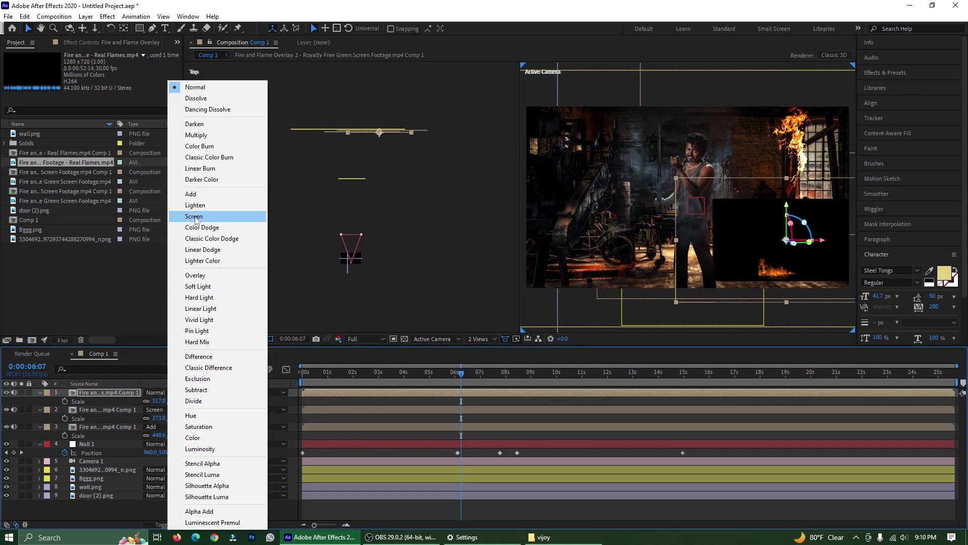
{"action": "left_click", "coordinate": [195, 220]}
- Enlarge the Overlay 35 precomp to 523%, settle its flames on the right floor, and change its blending mode to Add
{"action": "left_click_drag", "start_coordinate": [676, 180], "coordinate": [605, 138]}
{"action": "left_click_drag", "start_coordinate": [756, 237], "coordinate": [775, 216]}
{"action": "left_click", "coordinate": [157, 392]}
{"action": "left_click", "coordinate": [193, 195]}
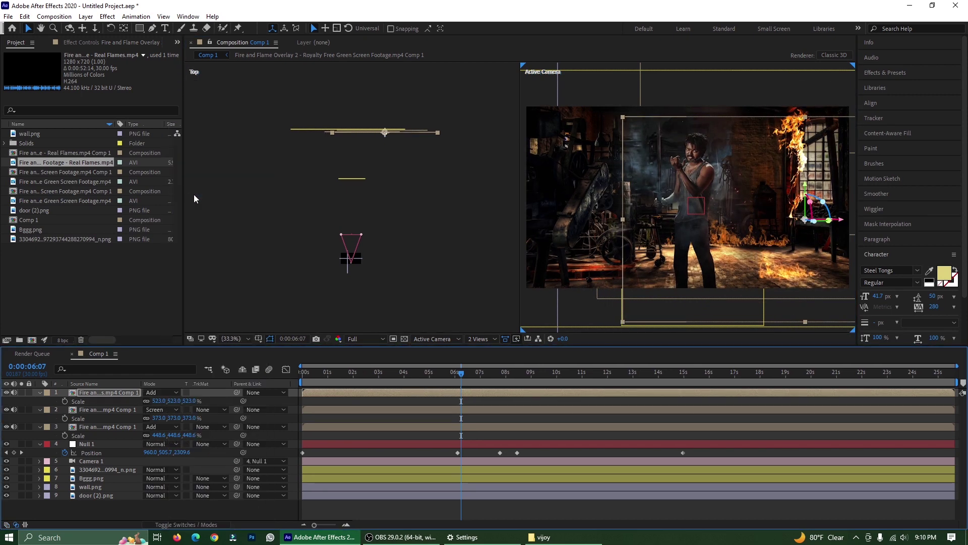
- Add the Fire and Flame Overlay 37 clip to Comp 1 as a precomp blended with Screen
{"action": "key", "text": "alt+Tab"}
{"action": "left_click_drag", "start_coordinate": [683, 179], "coordinate": [166, 391]}
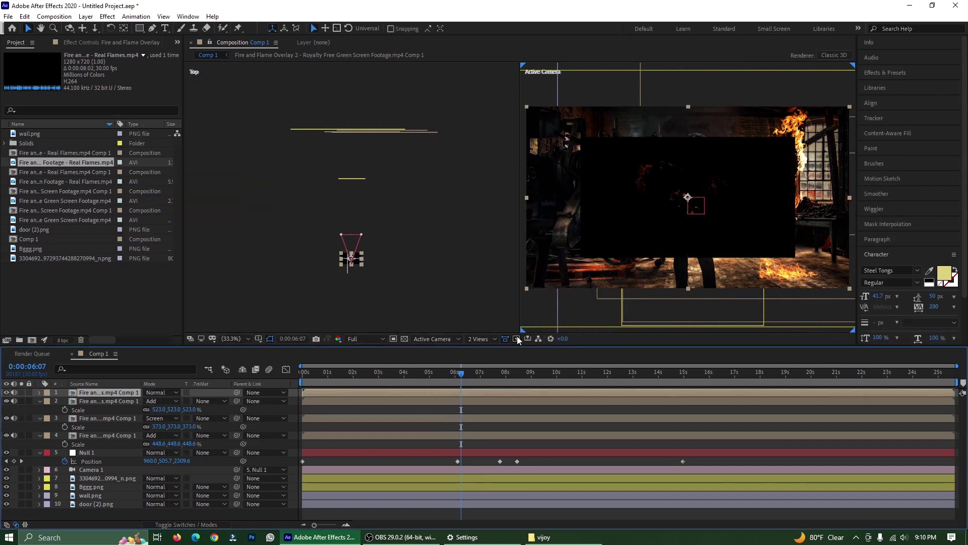
{"action": "left_click", "coordinate": [162, 392]}
{"action": "left_click", "coordinate": [201, 217]}
- Make the Overlay 37 precomp a 3D layer slightly in front of the man and enlarge it over the lower left of the shot
{"action": "left_click", "coordinate": [201, 524]}
{"action": "left_click", "coordinate": [200, 392]}
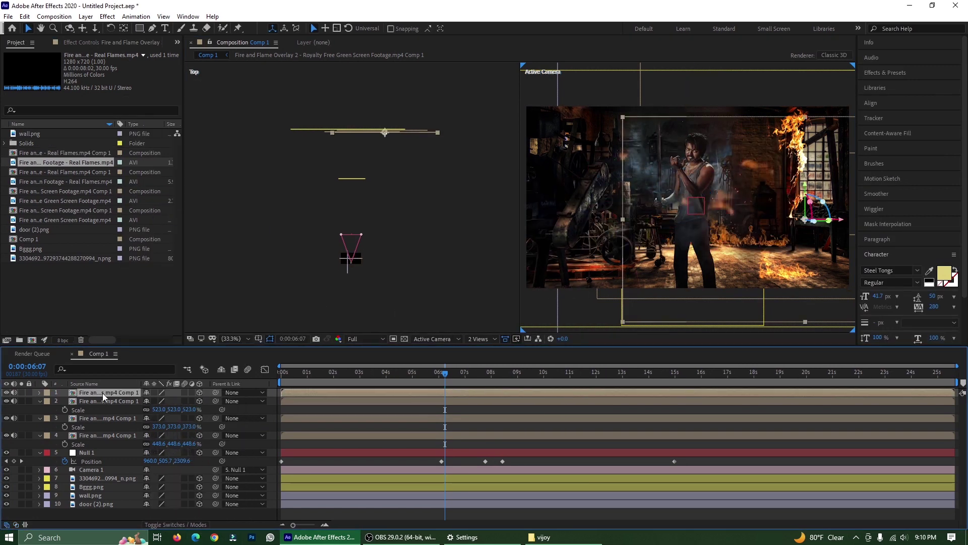
{"action": "left_click", "coordinate": [102, 392]}
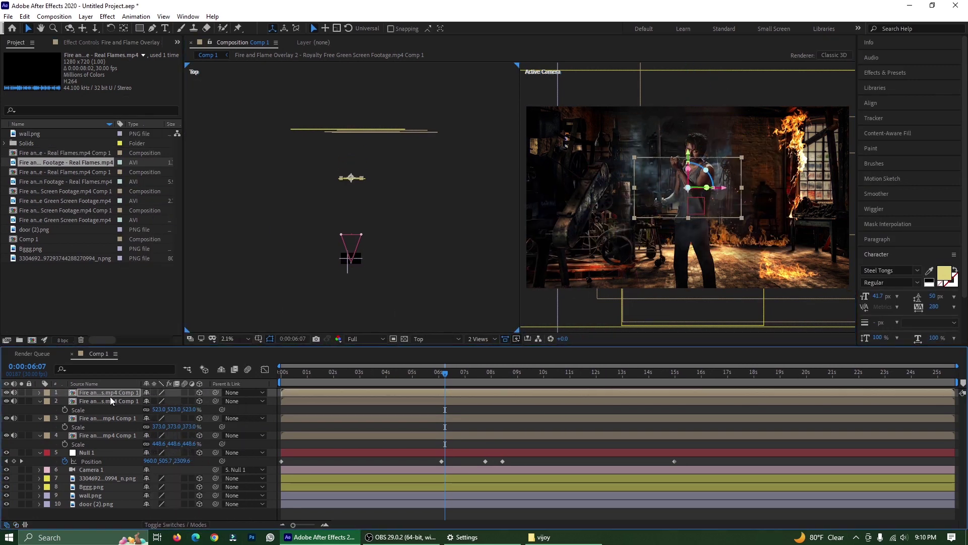
{"action": "left_click", "coordinate": [804, 170]}
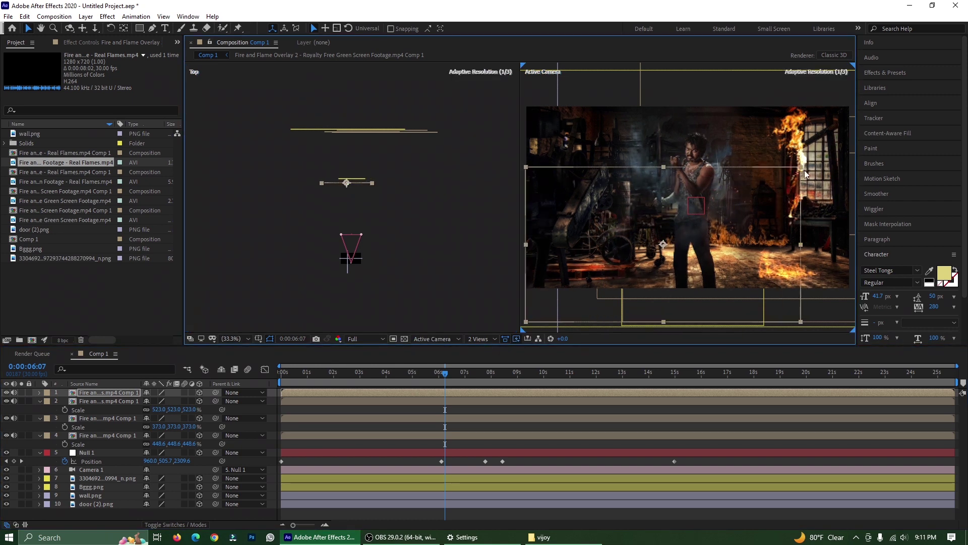
- Play the animation from the start to check the fire layers and move the playhead to 0:00:04:18
{"action": "left_click", "coordinate": [275, 375]}
{"action": "key", "text": "space"}
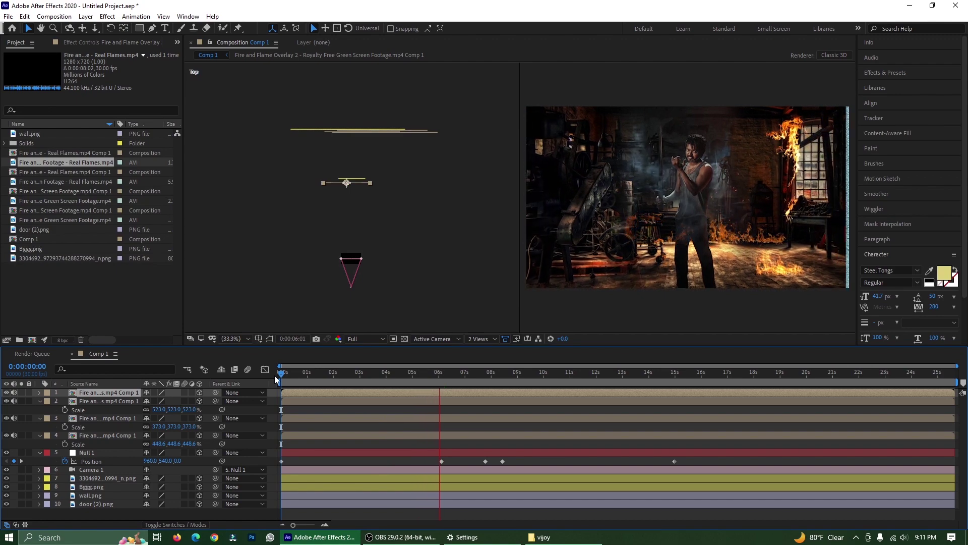
{"action": "left_click_drag", "start_coordinate": [277, 375], "coordinate": [401, 377]}
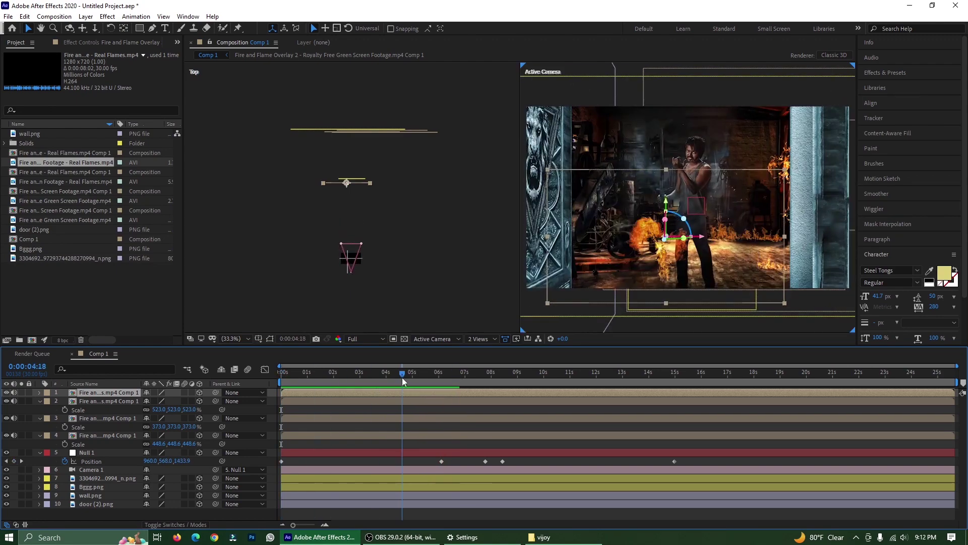
- Add the Fire and Flame Overlay 3 clip to Comp 1 and precompose it with all attributes moved into the new composition
{"action": "key", "text": "alt+Tab"}
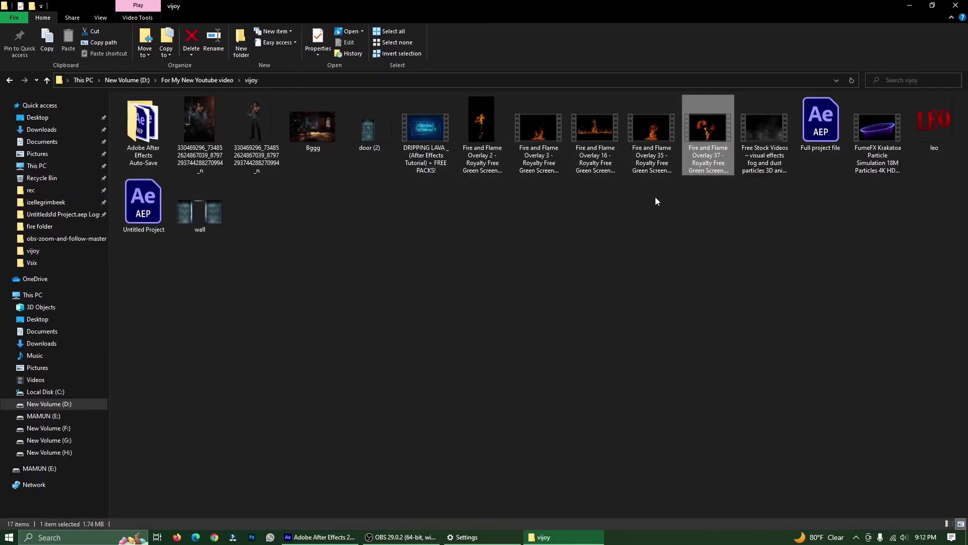
{"action": "left_click_drag", "start_coordinate": [527, 135], "coordinate": [106, 440]}
{"action": "key", "text": "alt+Tab"}
{"action": "key", "text": "ctrl+shift+c"}
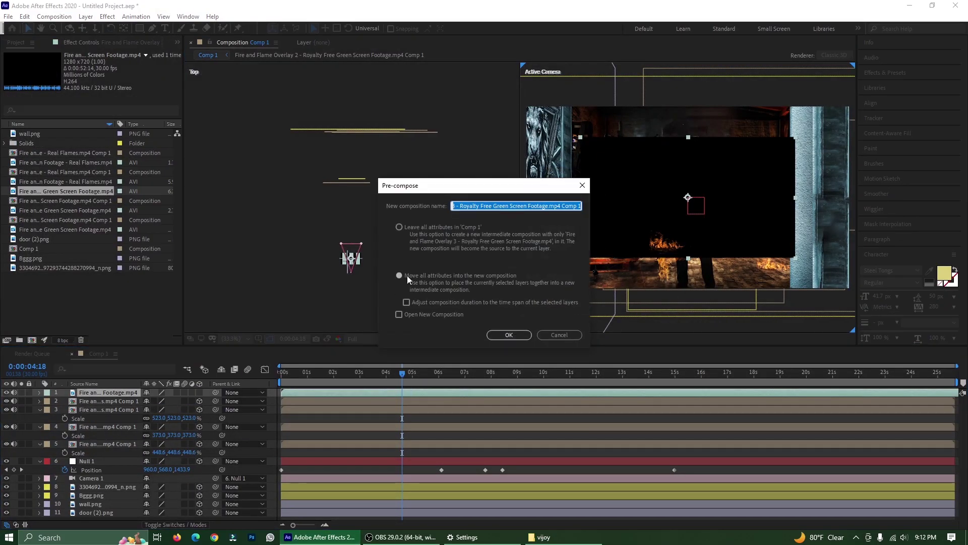
{"action": "left_click", "coordinate": [407, 279]}
{"action": "key", "text": "Return"}
- Set the Overlay 3 precomp's blending mode to Screen and make it a 3D layer
{"action": "key", "text": "F4"}
{"action": "left_click", "coordinate": [161, 393]}
{"action": "left_click", "coordinate": [191, 217]}
{"action": "left_click", "coordinate": [186, 524]}
{"action": "left_click", "coordinate": [199, 392]}
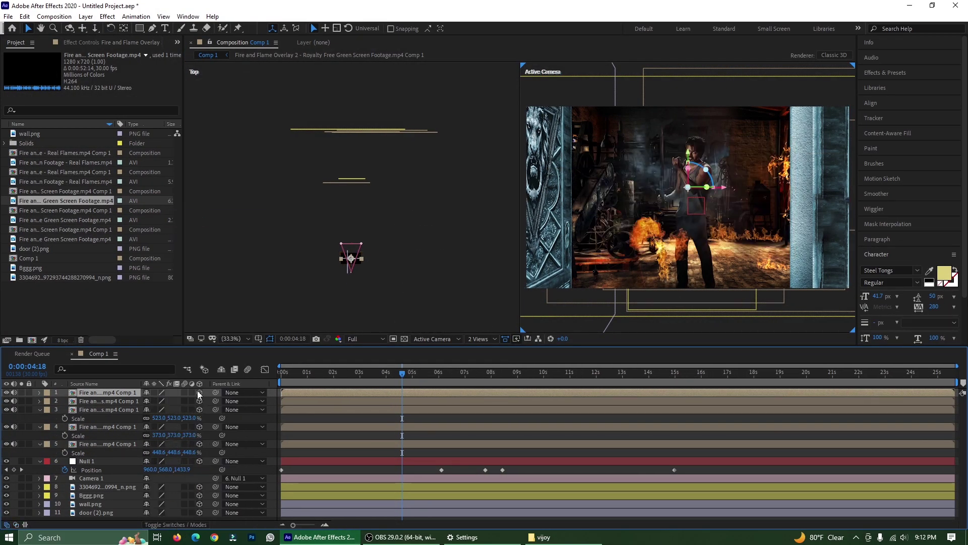
- Paste the copied position onto the Overlay 3 precomp, move it toward the lower left of the room, and scale it to 1136%
{"action": "left_click", "coordinate": [385, 419]}
{"action": "left_click", "coordinate": [132, 392]}
{"action": "key", "text": "ctrl+v"}
{"action": "left_click_drag", "start_coordinate": [687, 196], "coordinate": [613, 262]}
{"action": "key", "text": "s"}
{"action": "left_click_drag", "start_coordinate": [158, 401], "coordinate": [209, 401]}
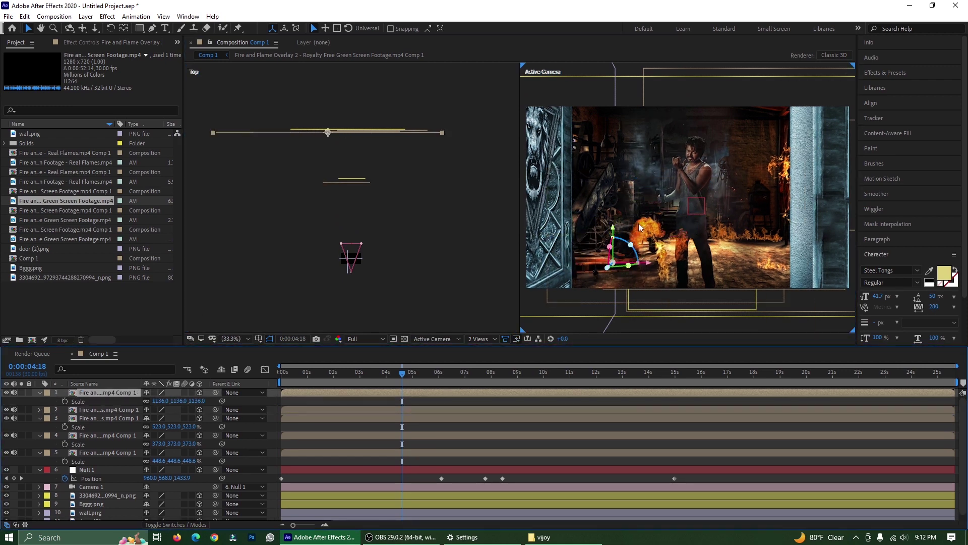
- Raise the Overlay 3 precomp and shift it right so its flames rise from the floor on the room's left side
{"action": "scroll", "coordinate": [638, 223], "scroll_direction": "down", "scroll_amount": 2}
{"action": "left_click_drag", "start_coordinate": [658, 291], "coordinate": [689, 247]}
{"action": "scroll", "coordinate": [681, 241], "scroll_direction": "up", "scroll_amount": 2}
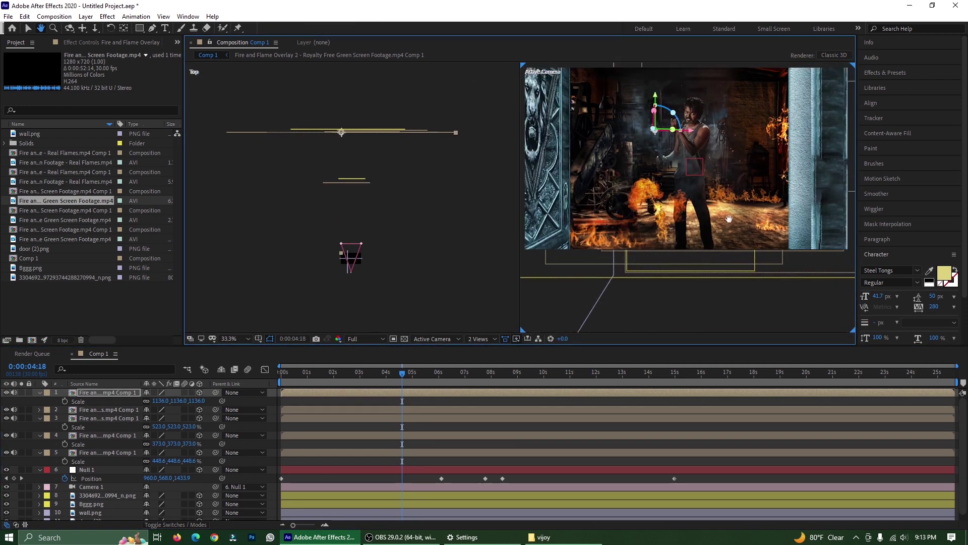
- Move the playhead to 0:00:06:11 and show only the Active Camera view
{"action": "left_click_drag", "start_coordinate": [402, 373], "coordinate": [449, 374]}
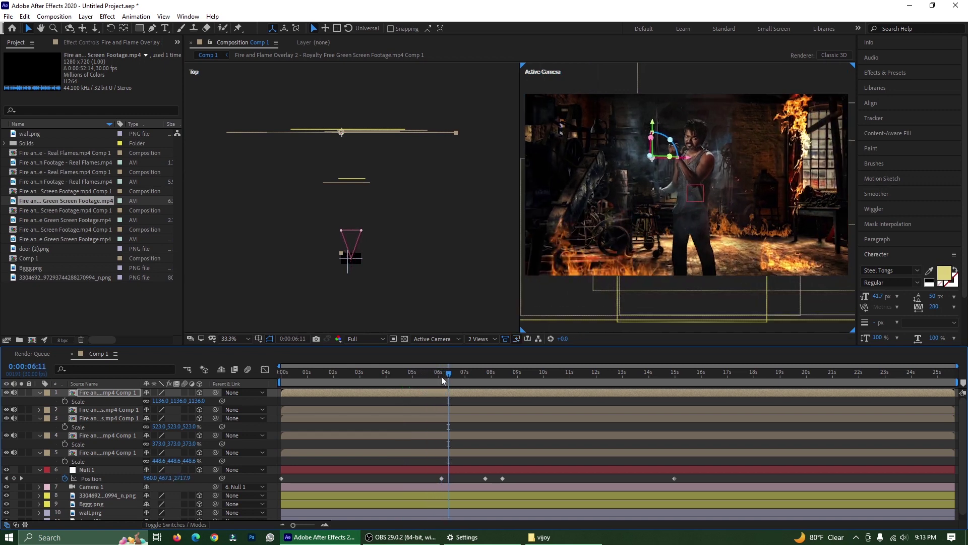
{"action": "left_click", "coordinate": [480, 338]}
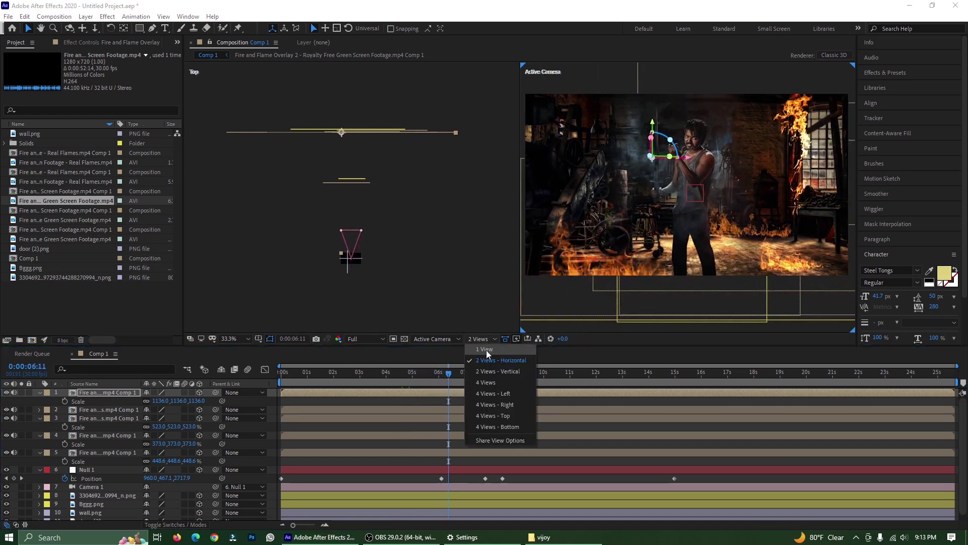
{"action": "left_click", "coordinate": [484, 380]}
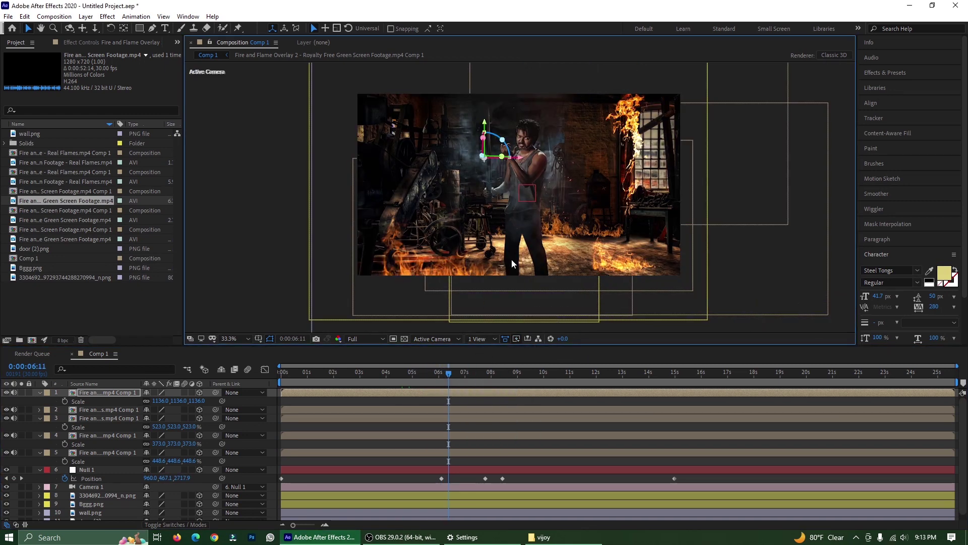
- Duplicate the Overlay 3 fire precomp and try moving the copy higher on the left side of the room
{"action": "left_click", "coordinate": [114, 452]}
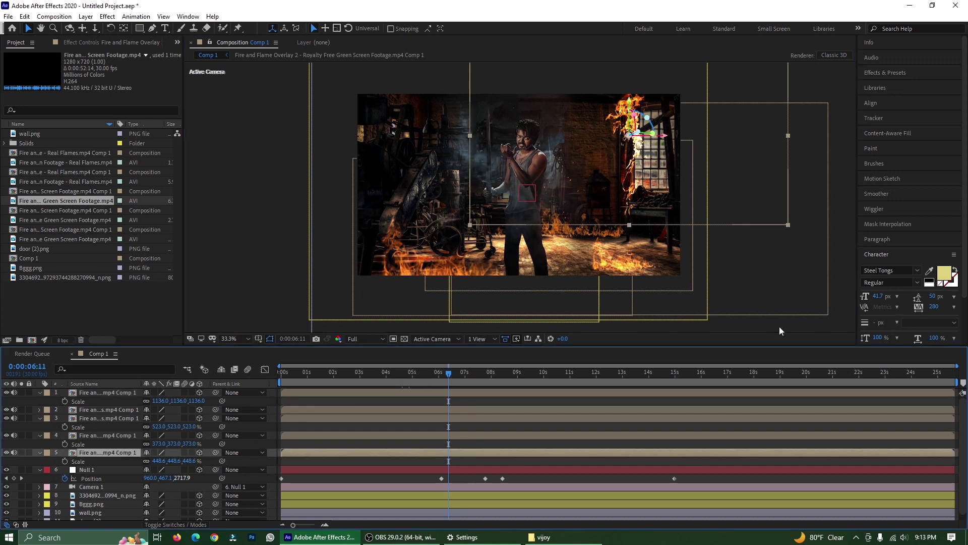
{"action": "left_click", "coordinate": [907, 7]}
{"action": "left_click", "coordinate": [113, 393]}
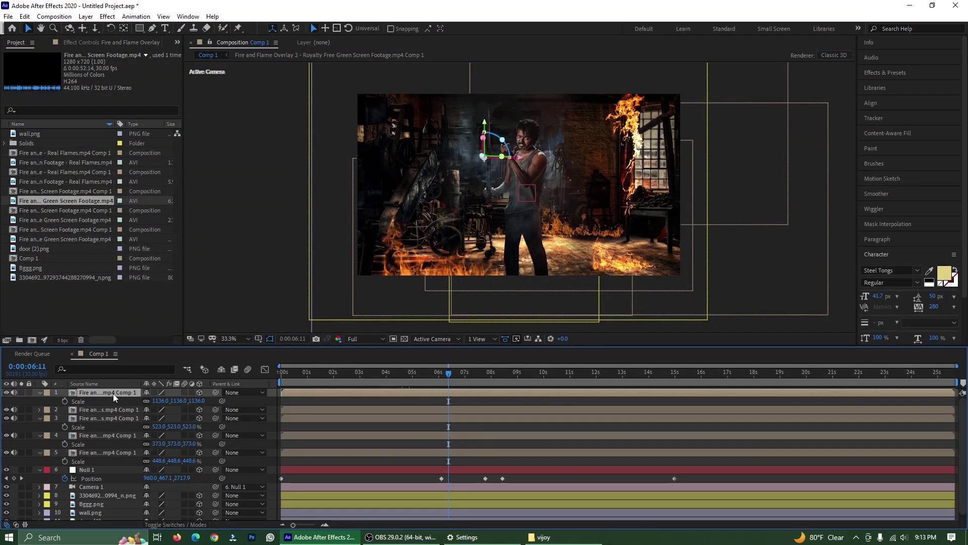
{"action": "key", "text": "ctrl+d"}
{"action": "left_click_drag", "start_coordinate": [440, 316], "coordinate": [478, 229]}
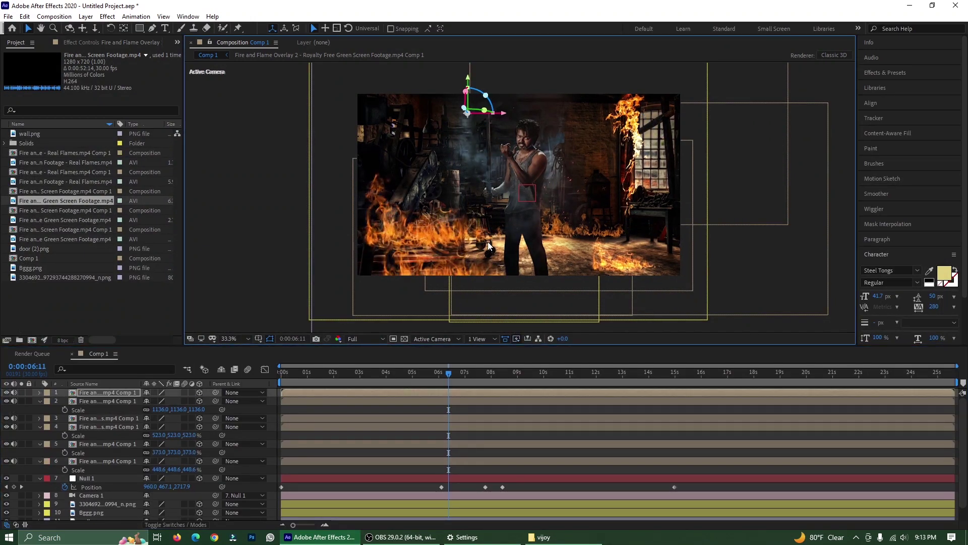
- Duplicate the Overlay 35 precomp and move the copy to the left side of the room
{"action": "left_click", "coordinate": [108, 418]}
{"action": "left_click", "coordinate": [107, 427]}
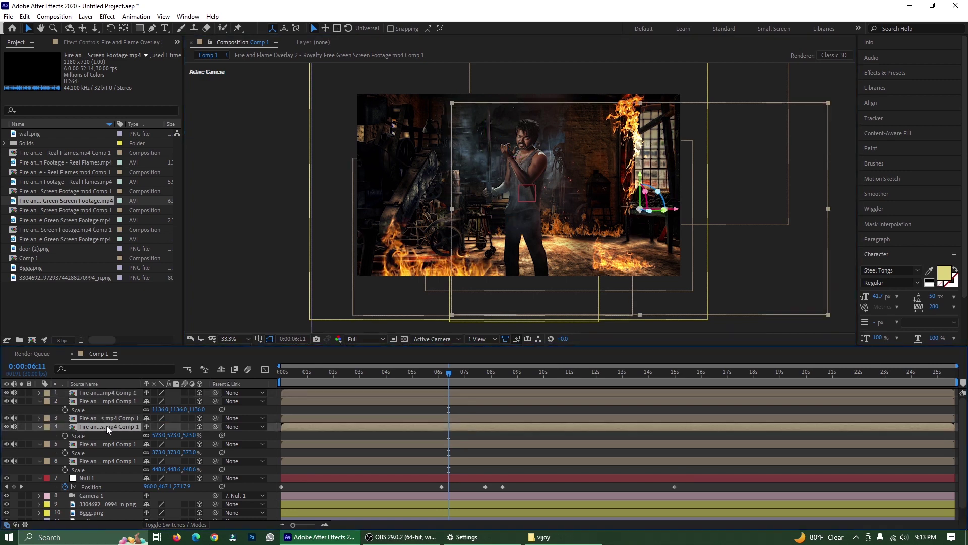
{"action": "key", "text": "ctrl+d"}
{"action": "left_click_drag", "start_coordinate": [675, 267], "coordinate": [512, 246]}
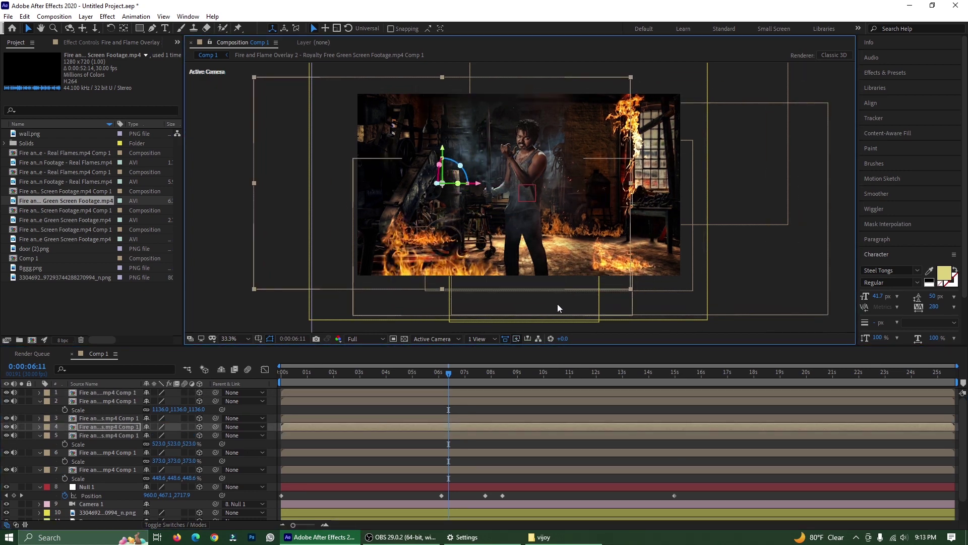
- Shift the topmost fire copy slightly earlier in time and check the flames at 0:00:05:19
{"action": "left_click", "coordinate": [406, 391]}
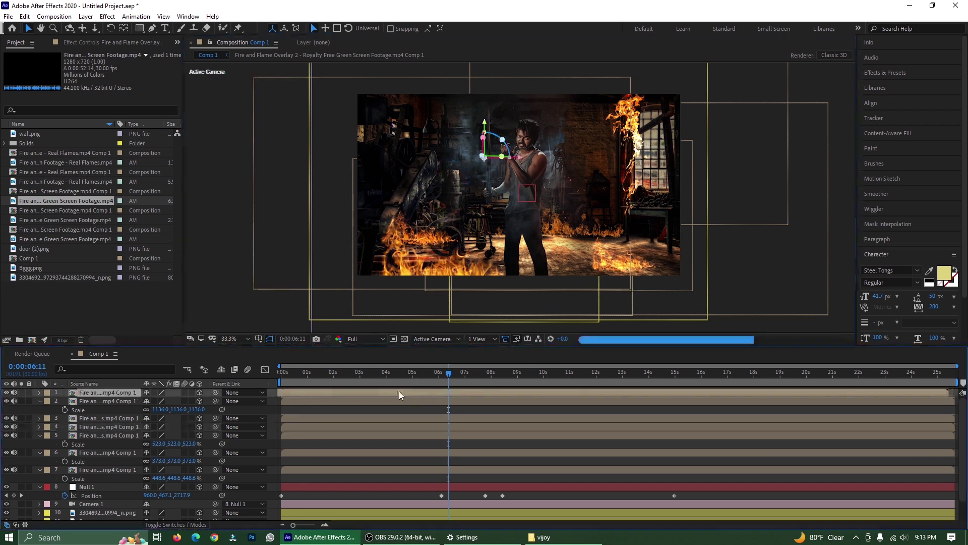
{"action": "left_click", "coordinate": [433, 377]}
{"action": "left_click_drag", "start_coordinate": [435, 378], "coordinate": [429, 377]}
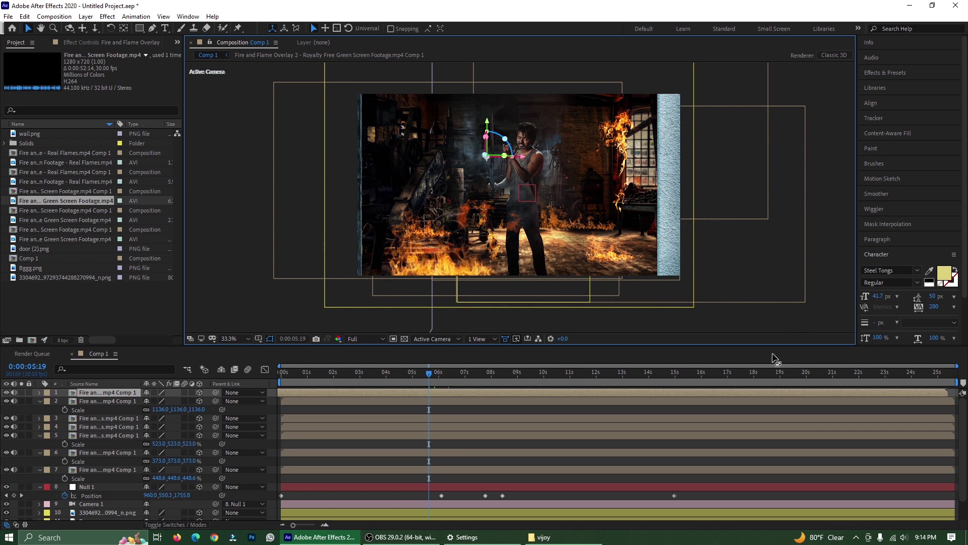
- Preview the door-opening and camera push-in animation from the start to check the fire overlays, stopping at 0:00:05:23
{"action": "left_click", "coordinate": [729, 475]}
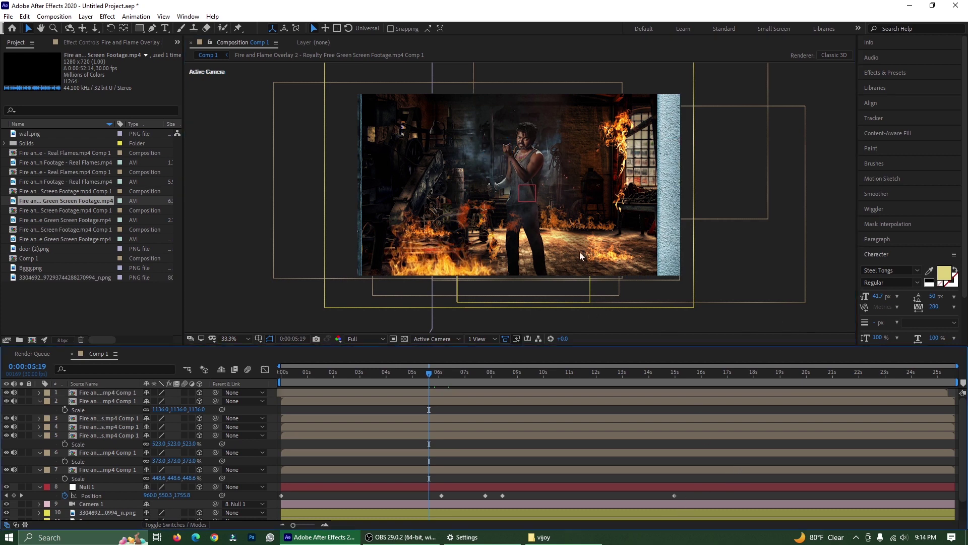
{"action": "left_click", "coordinate": [102, 486]}
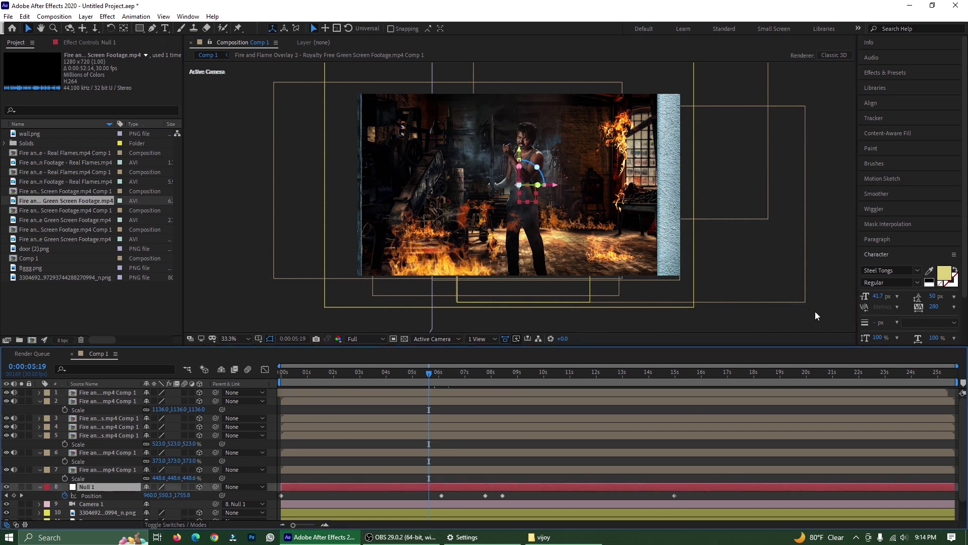
{"action": "left_click", "coordinate": [668, 221]}
{"action": "scroll", "coordinate": [628, 197], "scroll_direction": "up", "scroll_amount": 2}
{"action": "left_click_drag", "start_coordinate": [634, 172], "coordinate": [654, 218]}
{"action": "left_click_drag", "start_coordinate": [428, 376], "coordinate": [313, 380]}
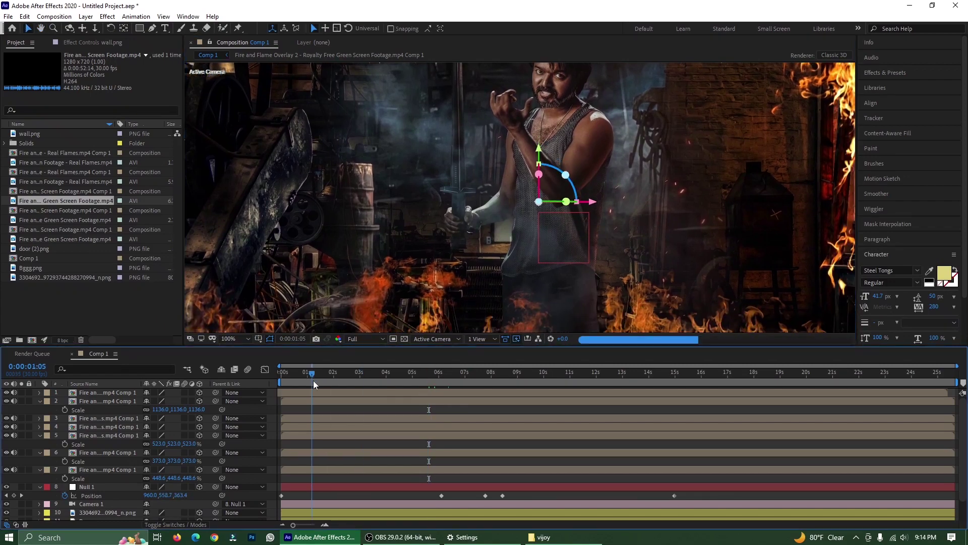
{"action": "scroll", "coordinate": [493, 259], "scroll_direction": "down", "scroll_amount": 2}
{"action": "key", "text": "Home"}
{"action": "key", "text": "space"}
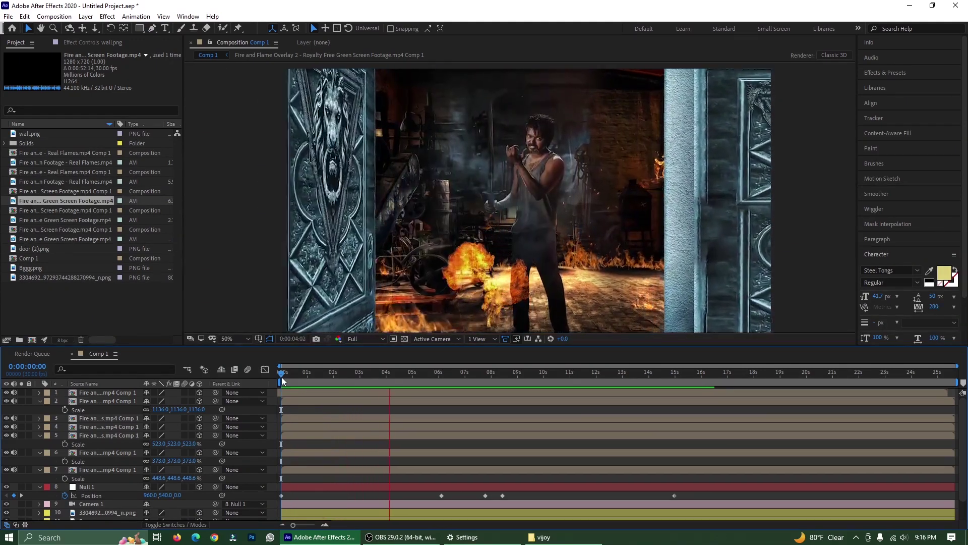
{"action": "key", "text": "space"}
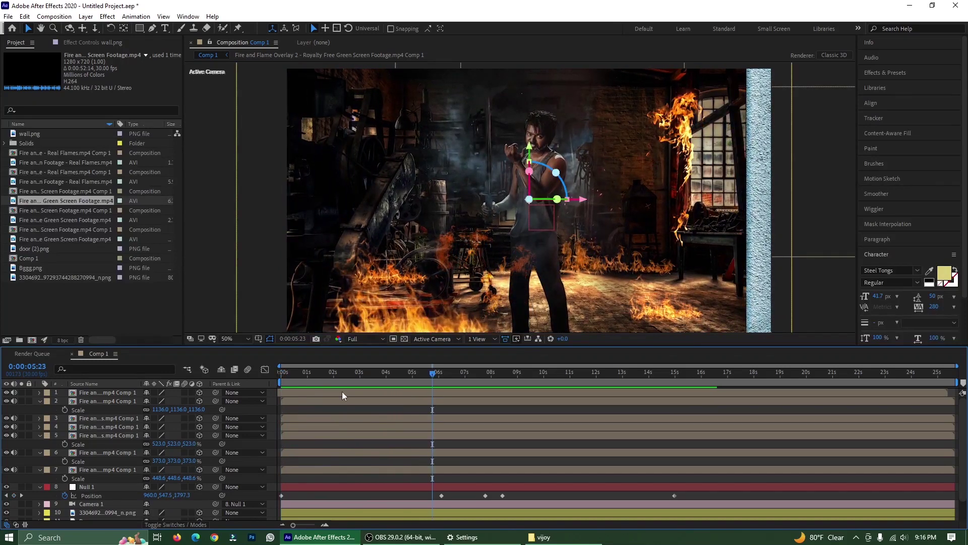
- Search the effects for "deep" and apply Deep Glow to the two topmost fire precomp layers
{"action": "left_click", "coordinate": [880, 73]}
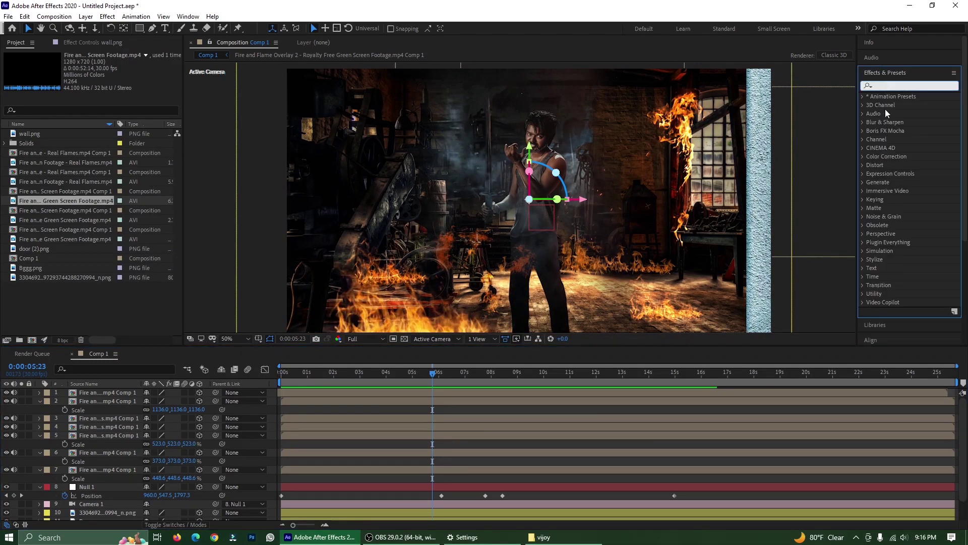
{"action": "type", "text": "deep"}
{"action": "left_click", "coordinate": [95, 392]}
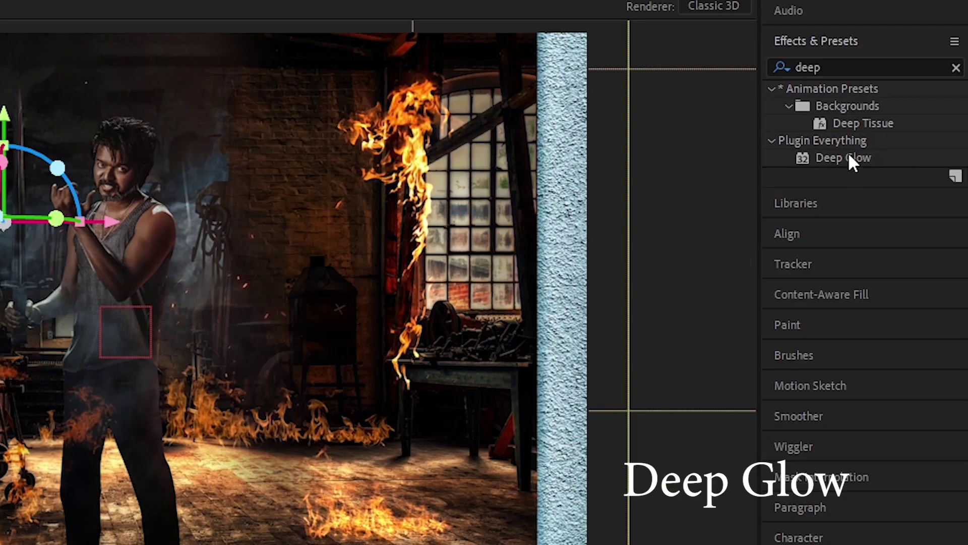
{"action": "double_click", "coordinate": [905, 131]}
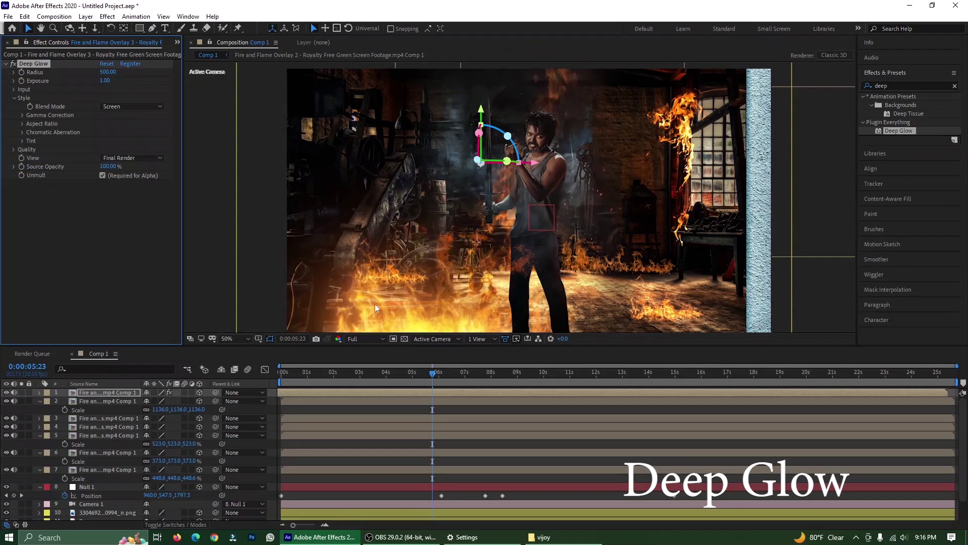
{"action": "left_click", "coordinate": [345, 401]}
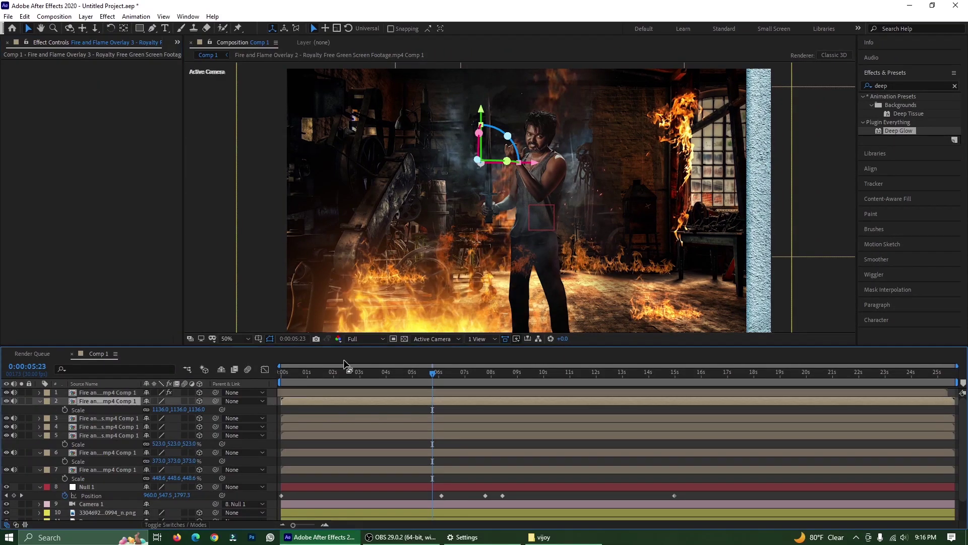
{"action": "double_click", "coordinate": [898, 130]}
- Apply Deep Glow to the remaining five fire precomp layers, layers 3 to 7
{"action": "left_click", "coordinate": [101, 426]}
{"action": "double_click", "coordinate": [895, 134]}
{"action": "left_click", "coordinate": [107, 435]}
{"action": "double_click", "coordinate": [901, 134]}
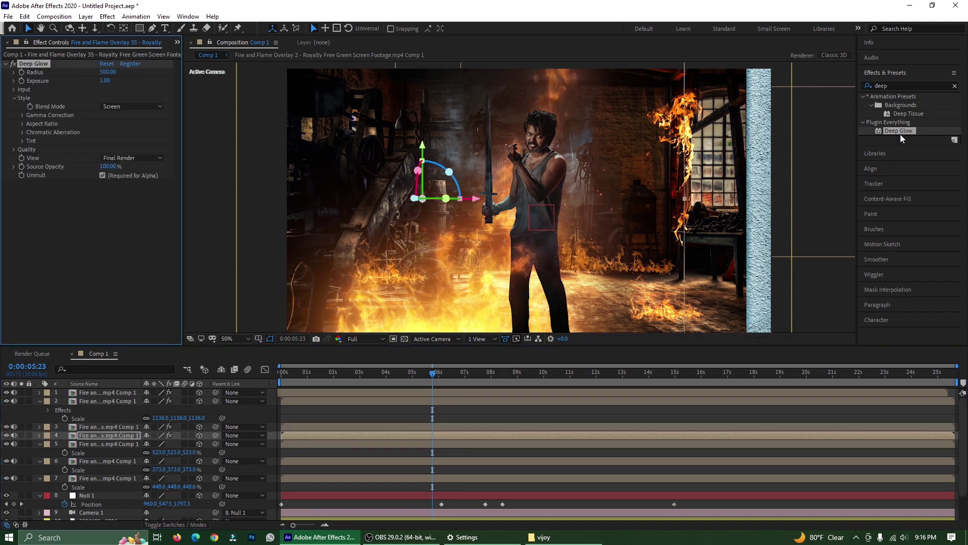
{"action": "left_click", "coordinate": [109, 444]}
{"action": "double_click", "coordinate": [900, 132]}
{"action": "left_click", "coordinate": [109, 469]}
{"action": "double_click", "coordinate": [900, 131]}
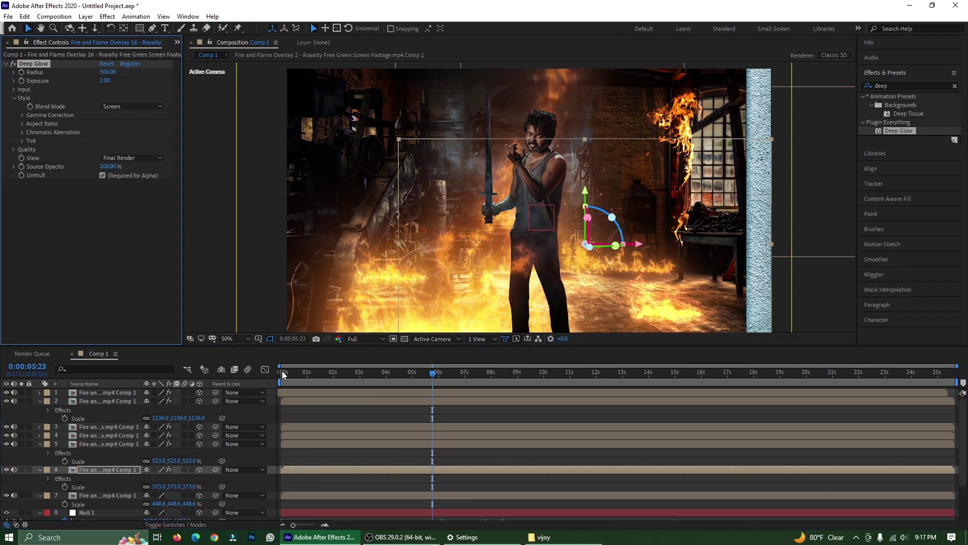
{"action": "left_click", "coordinate": [101, 495]}
{"action": "double_click", "coordinate": [898, 131]}
- Move the layer 4 Overlay 35 fire slightly farther left and nudge the Overlay 16 fire slightly right
{"action": "scroll", "coordinate": [577, 227], "scroll_direction": "down", "scroll_amount": 2}
{"action": "left_click", "coordinate": [93, 428]}
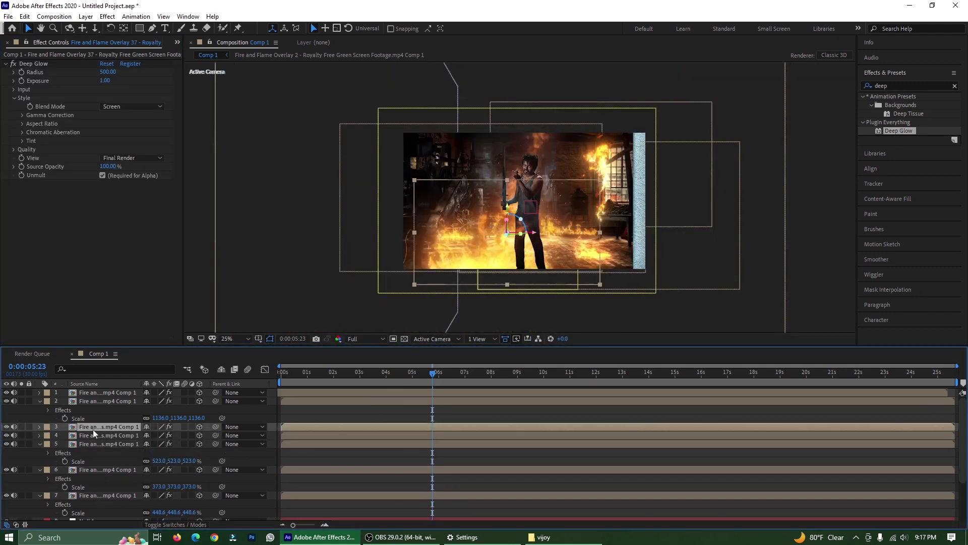
{"action": "left_click", "coordinate": [106, 436]}
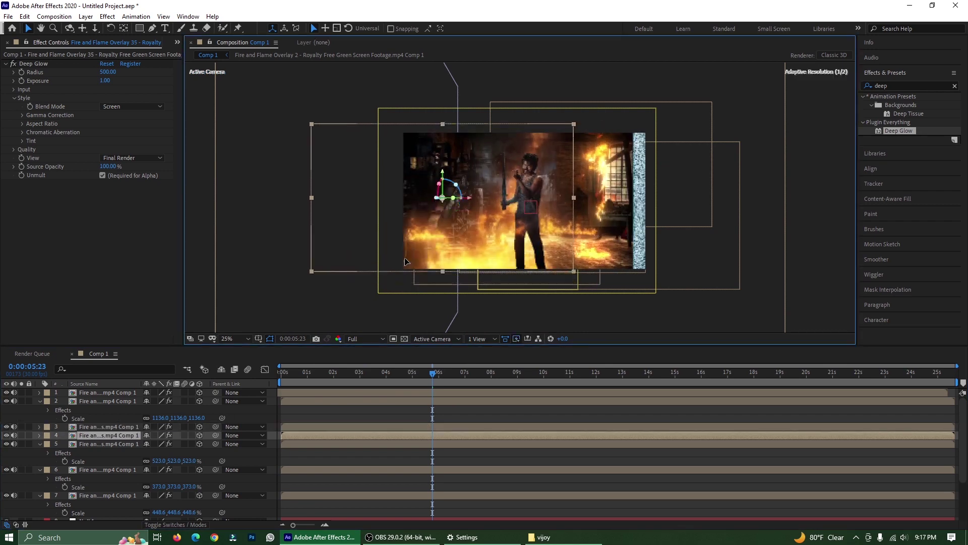
{"action": "left_click", "coordinate": [108, 469]}
{"action": "left_click_drag", "start_coordinate": [566, 227], "coordinate": [571, 225]}
{"action": "left_click", "coordinate": [116, 495]}
- Move the topmost Overlay 3 fire copy toward the right side of the room and preview the animation from the start
{"action": "left_click", "coordinate": [104, 391]}
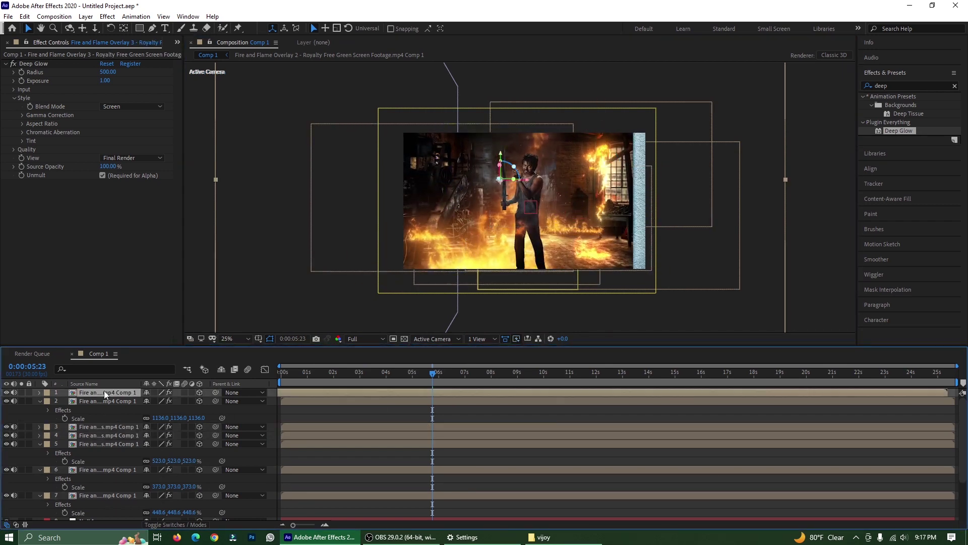
{"action": "left_click_drag", "start_coordinate": [495, 268], "coordinate": [661, 282]}
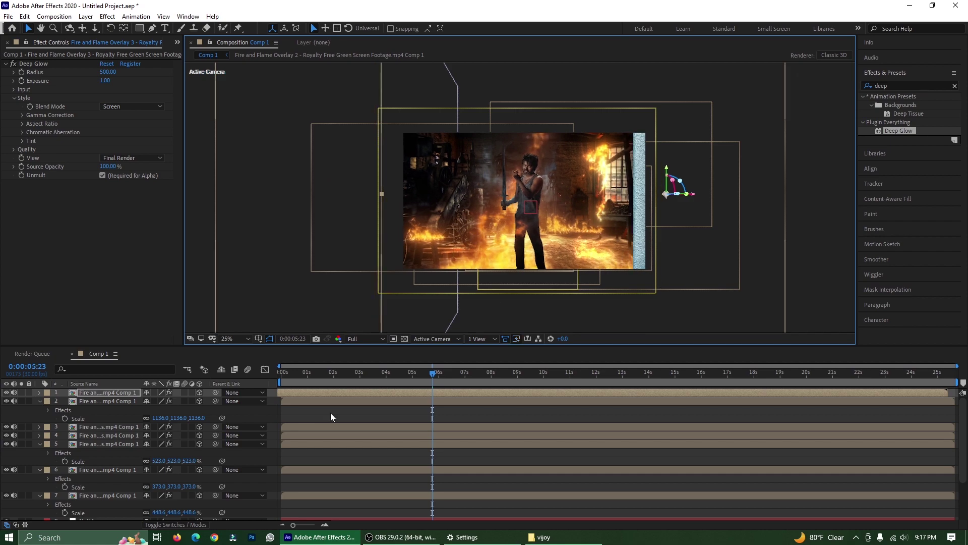
{"action": "key", "text": "space"}
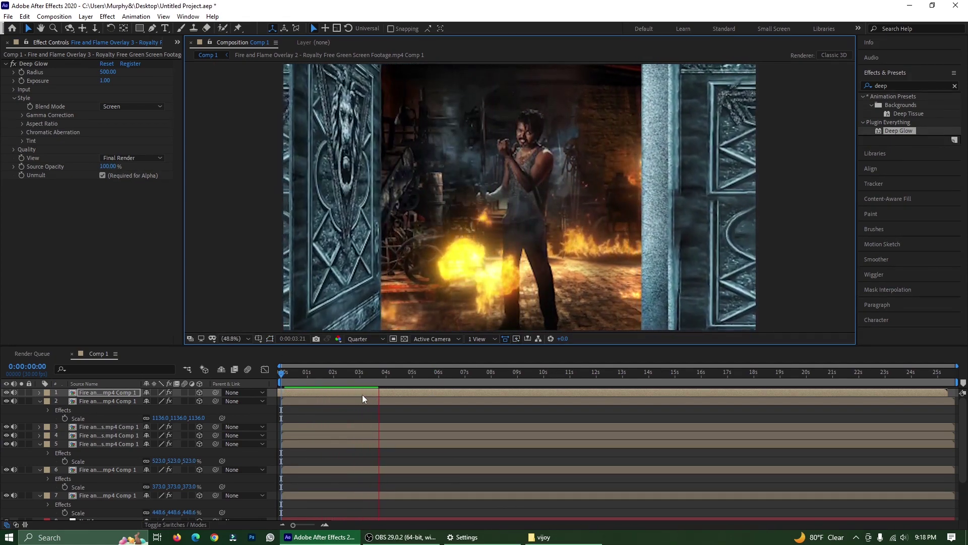
{"action": "key", "text": "space"}
- Toggle the second fire layer's visibility to identify its flames and try moving the fire slightly lower
{"action": "left_click", "coordinate": [100, 401]}
{"action": "left_click", "coordinate": [7, 401]}
{"action": "left_click", "coordinate": [7, 401]}
{"action": "left_click_drag", "start_coordinate": [555, 295], "coordinate": [561, 318]}
{"action": "key", "text": "ctrl+z"}
- Nudge the Overlay 37 fire on layer 3 slightly lower in the frame
{"action": "left_click", "coordinate": [171, 424]}
{"action": "key", "text": "shift+Down"}
{"action": "key", "text": "shift+Down"}
{"action": "key", "text": "shift+Down"}
{"action": "key", "text": "shift+Down"}
{"action": "key", "text": "shift+Down"}
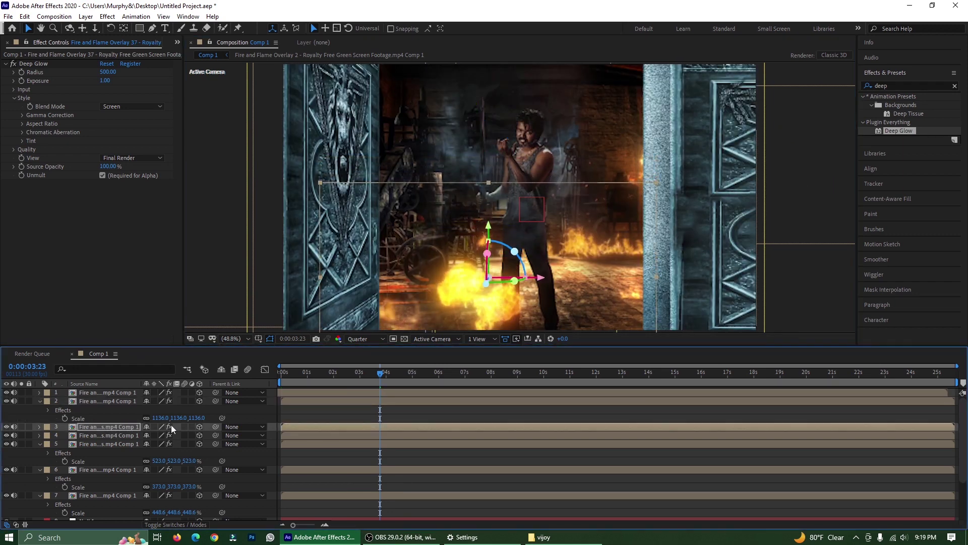
- Play back the glowing fire shot up to 0:00:06:13, then set the preview resolution to Full
{"action": "left_click", "coordinate": [238, 328]}
{"action": "key", "text": "space"}
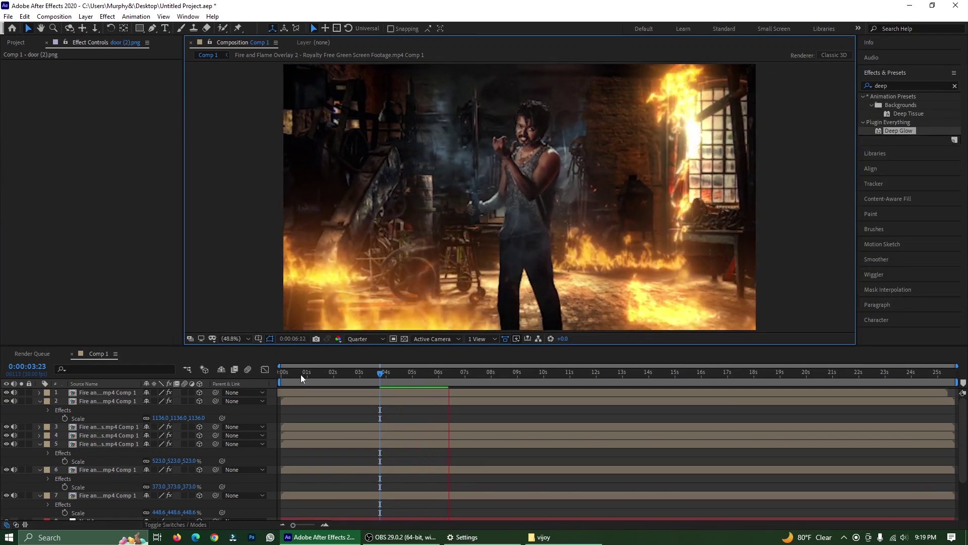
{"action": "key", "text": "space"}
{"action": "left_click_drag", "start_coordinate": [263, 380], "coordinate": [371, 375]}
{"action": "key", "text": "space"}
{"action": "key", "text": "space"}
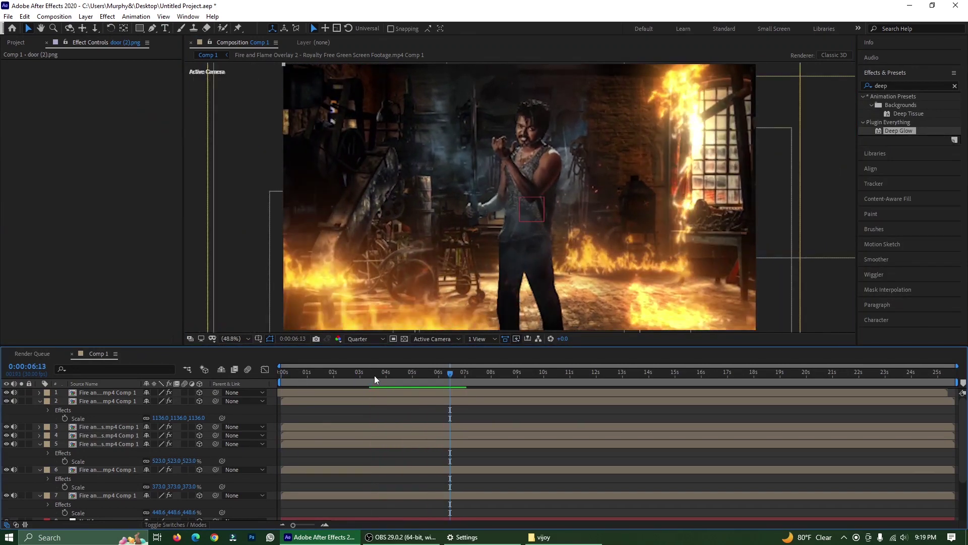
{"action": "left_click", "coordinate": [364, 338]}
{"action": "left_click", "coordinate": [367, 362]}
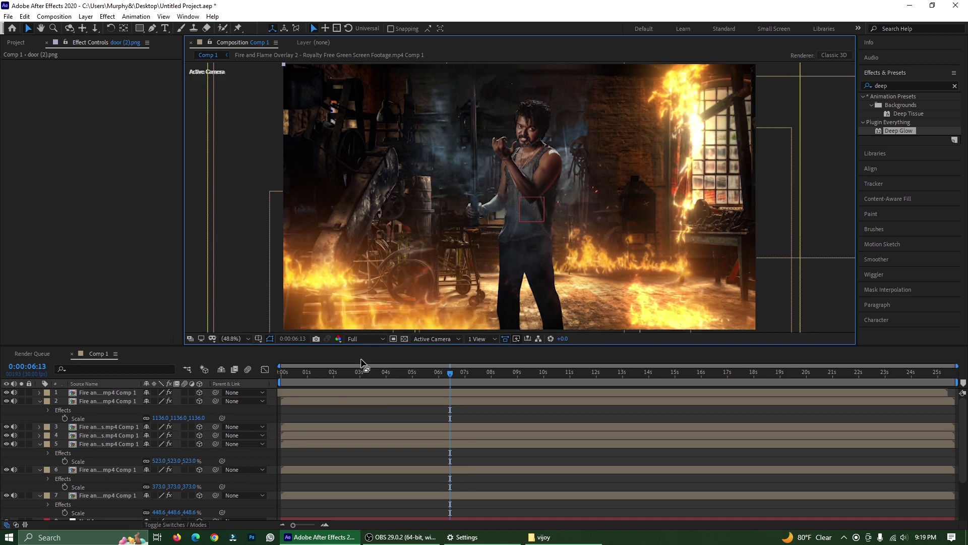
- Duplicate the image layer of the man, directly below Camera 1
{"action": "left_click", "coordinate": [110, 447]}
{"action": "scroll", "coordinate": [91, 468], "scroll_direction": "down", "scroll_amount": 3}
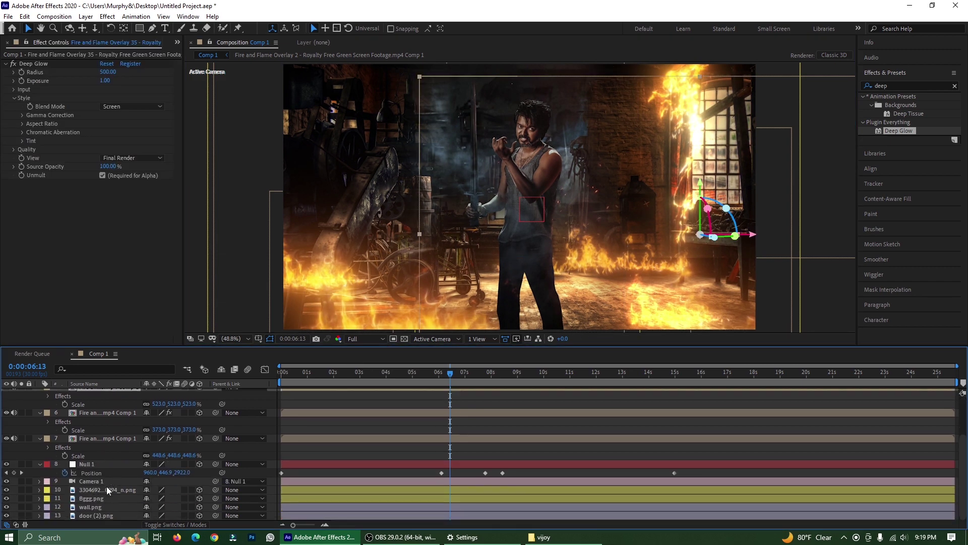
{"action": "left_click", "coordinate": [92, 489]}
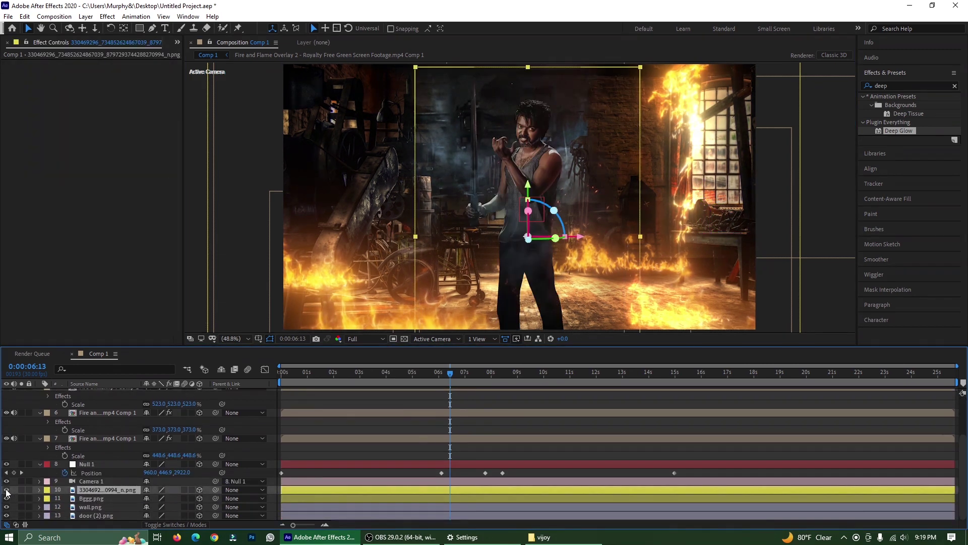
{"action": "key", "text": "ctrl+d"}
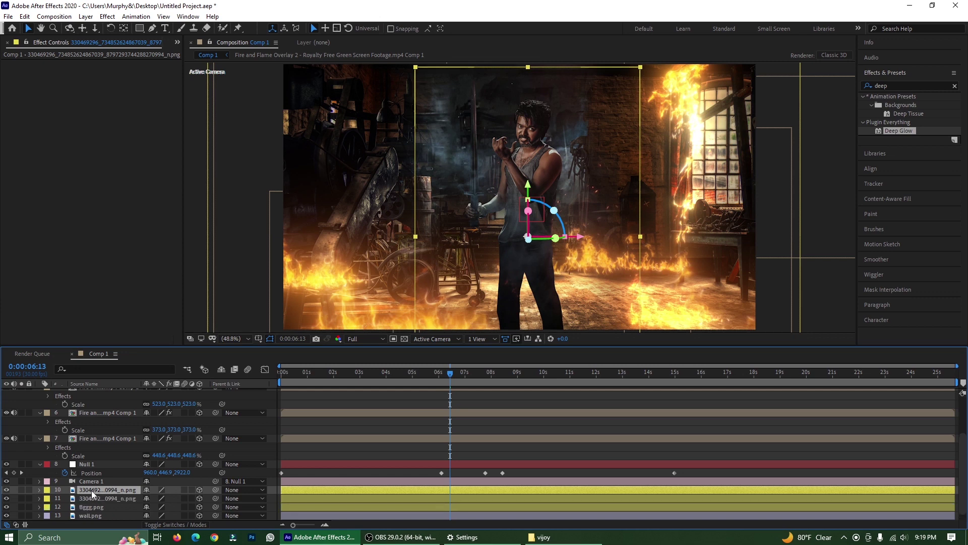
{"action": "right_click", "coordinate": [92, 490]}
{"action": "left_click", "coordinate": [126, 461]}
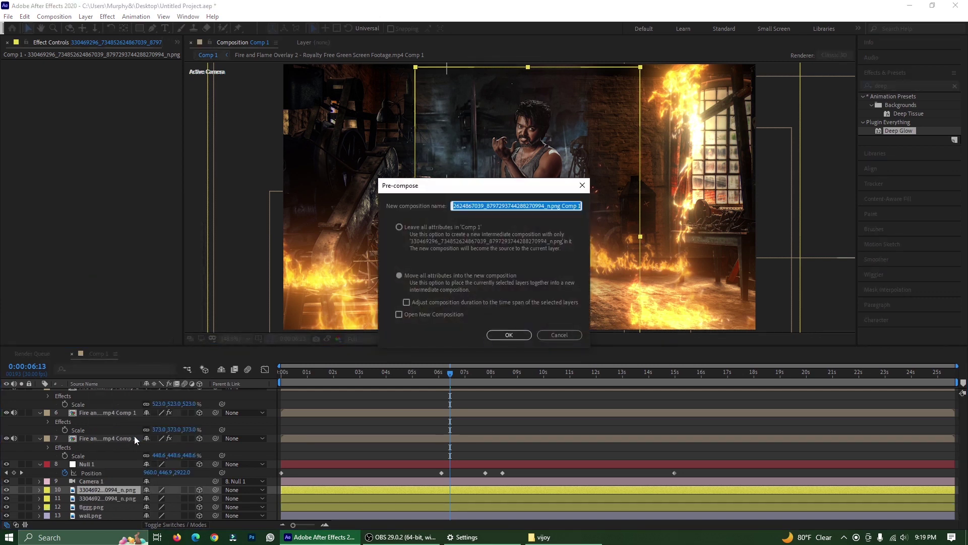
{"action": "left_click", "coordinate": [556, 336]}
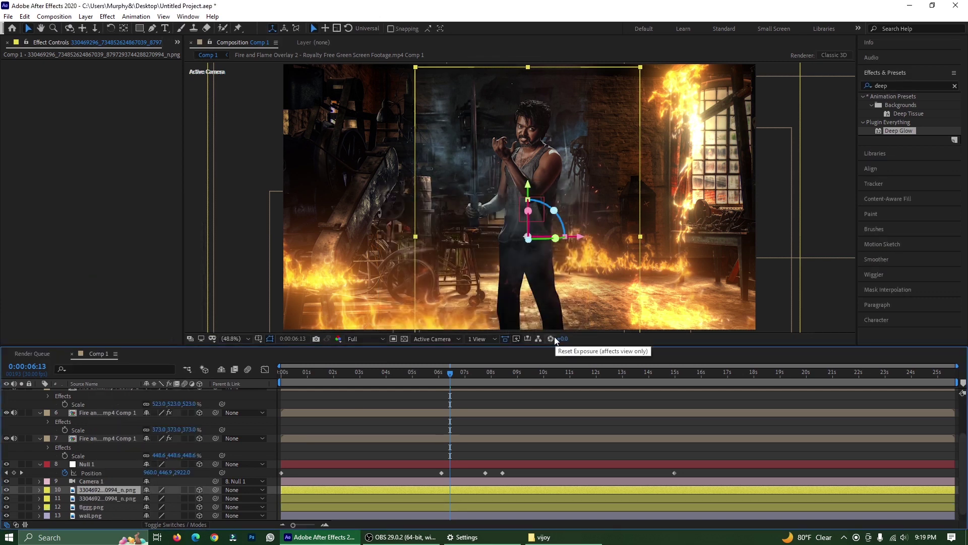
- Apply Deep Glow to the upper copy of the man's image and check the glow on him
{"action": "double_click", "coordinate": [898, 130]}
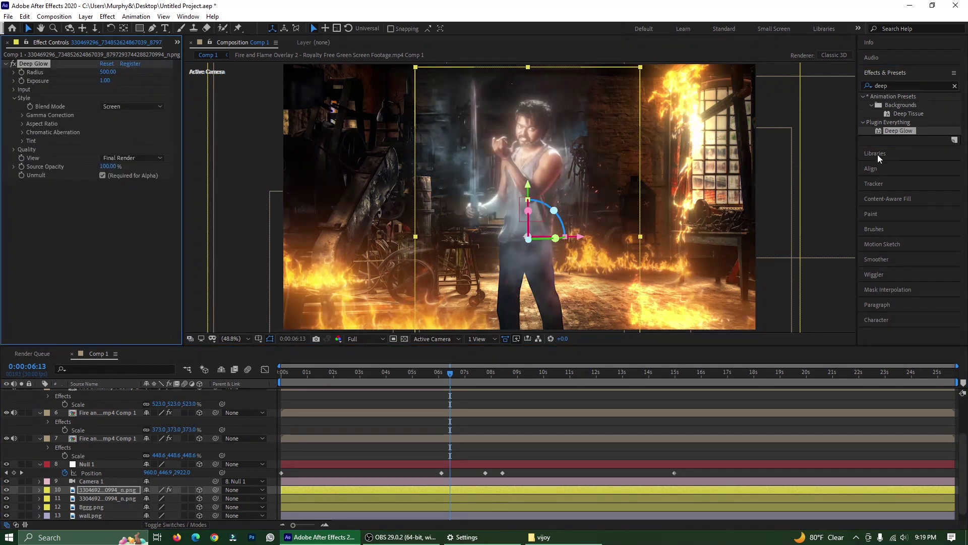
{"action": "scroll", "coordinate": [521, 147], "scroll_direction": "down", "scroll_amount": 2}
{"action": "scroll", "coordinate": [505, 181], "scroll_direction": "up", "scroll_amount": 2}
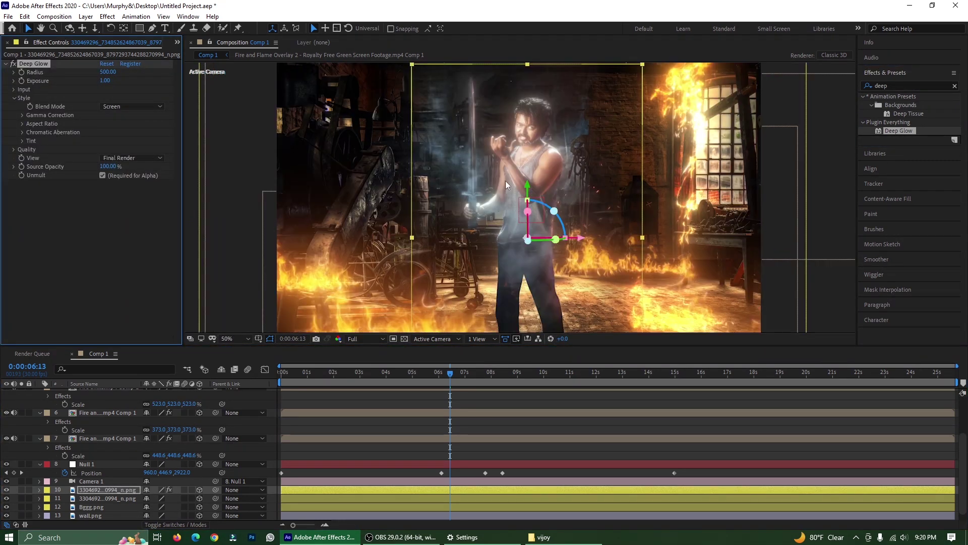
- Search the effects for "bri", add Brightness & Contrast to the man's glowing copy and set Contrast to 100
{"action": "left_click", "coordinate": [886, 87]}
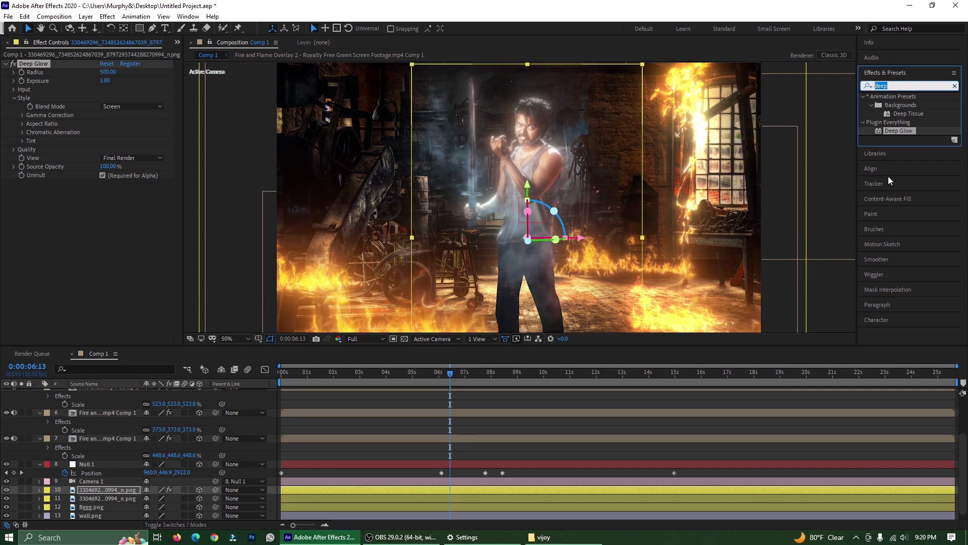
{"action": "type", "text": "bri"}
{"action": "left_click", "coordinate": [921, 166]}
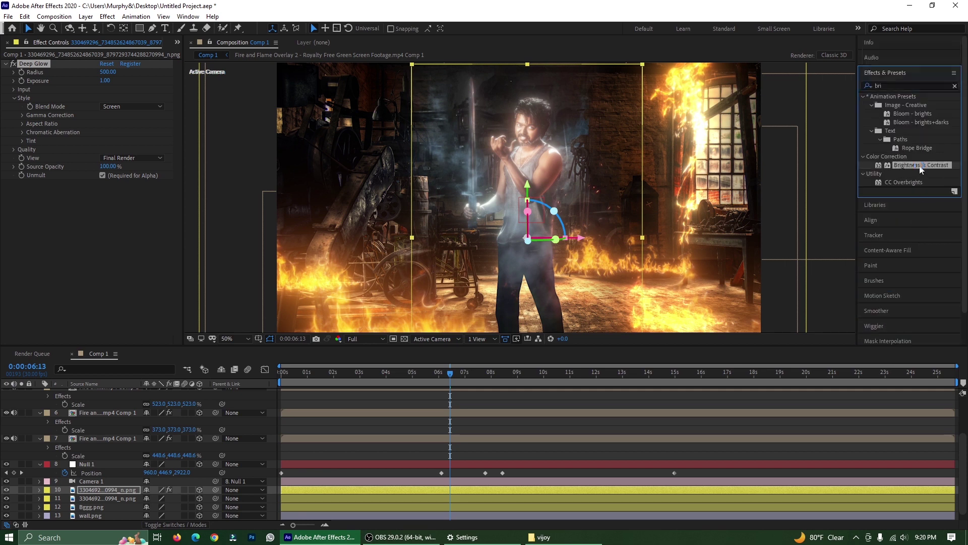
{"action": "left_click_drag", "start_coordinate": [921, 167], "coordinate": [174, 193]}
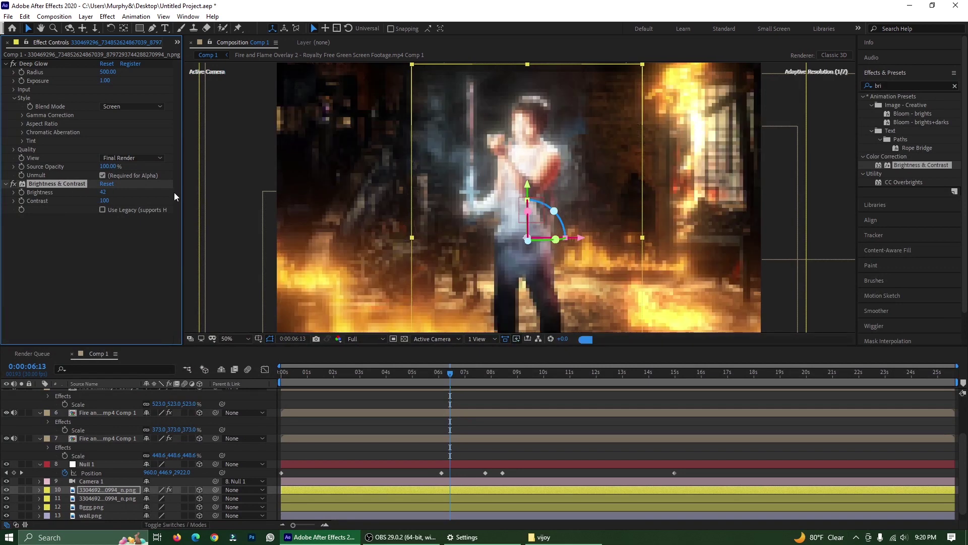
- Undo the trial brightness change and set the Brightness of the man's glowing copy to -37
{"action": "key", "text": "ctrl+z"}
{"action": "key", "text": "ctrl+z"}
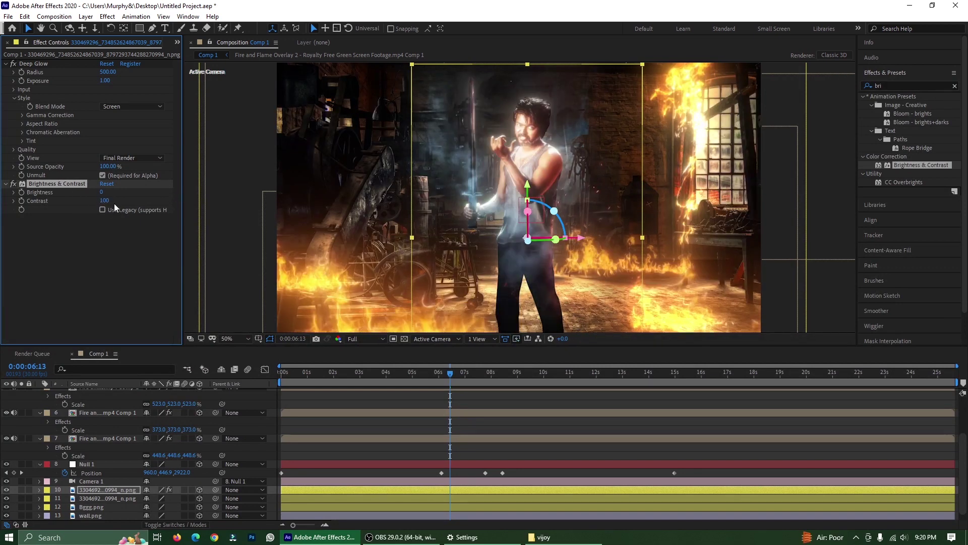
{"action": "key", "text": "ctrl+z"}
{"action": "left_click_drag", "start_coordinate": [102, 192], "coordinate": [160, 197]}
{"action": "left_click_drag", "start_coordinate": [103, 192], "coordinate": [75, 197]}
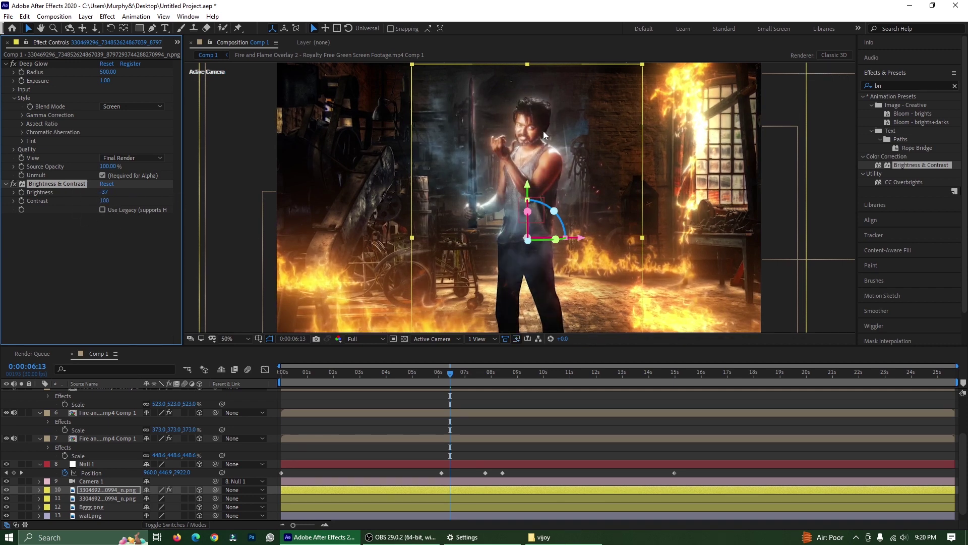
- Search for "hue", add Hue/Saturation to the man's glowing copy, and try a higher Master Saturation before undoing that change
{"action": "left_click", "coordinate": [882, 87]}
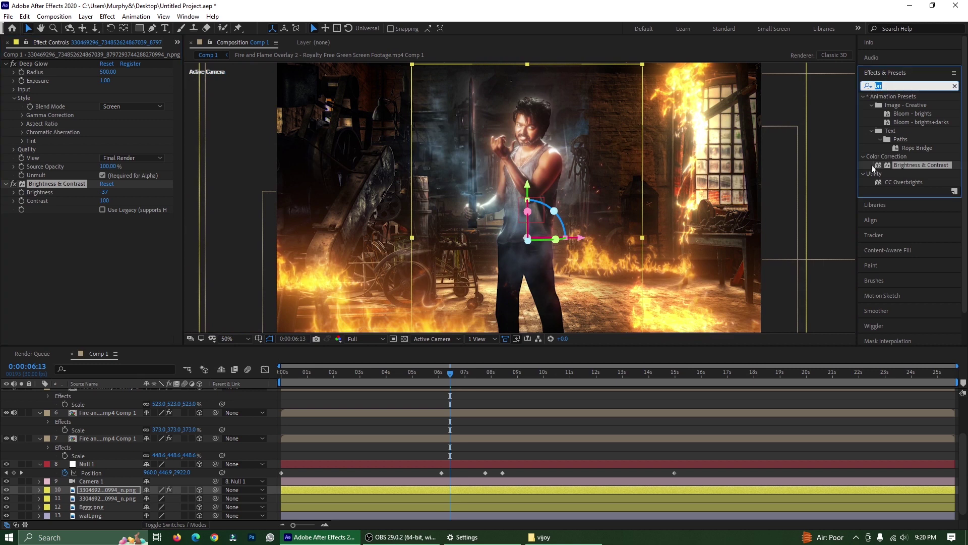
{"action": "type", "text": "hue"}
{"action": "double_click", "coordinate": [920, 139]}
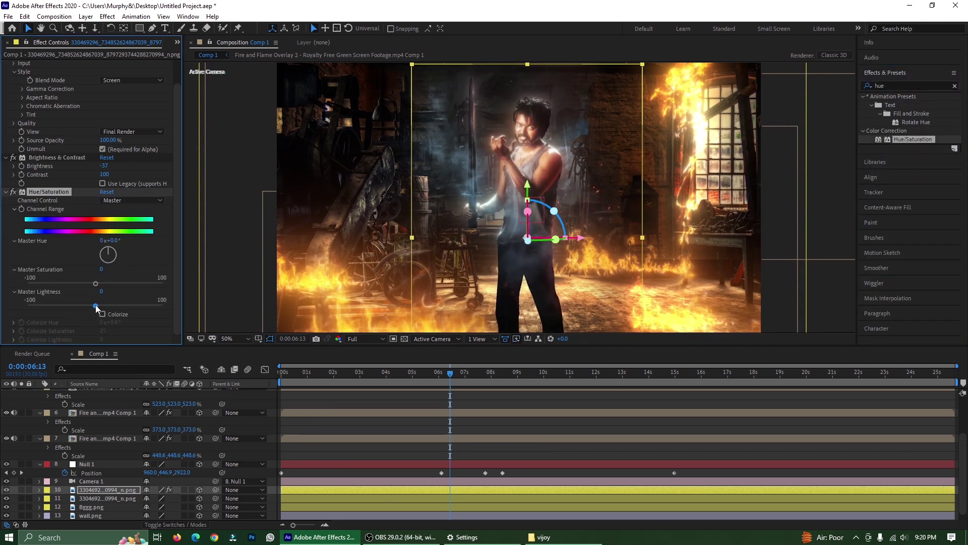
{"action": "left_click_drag", "start_coordinate": [85, 284], "coordinate": [125, 284]}
{"action": "key", "text": "ctrl+z"}
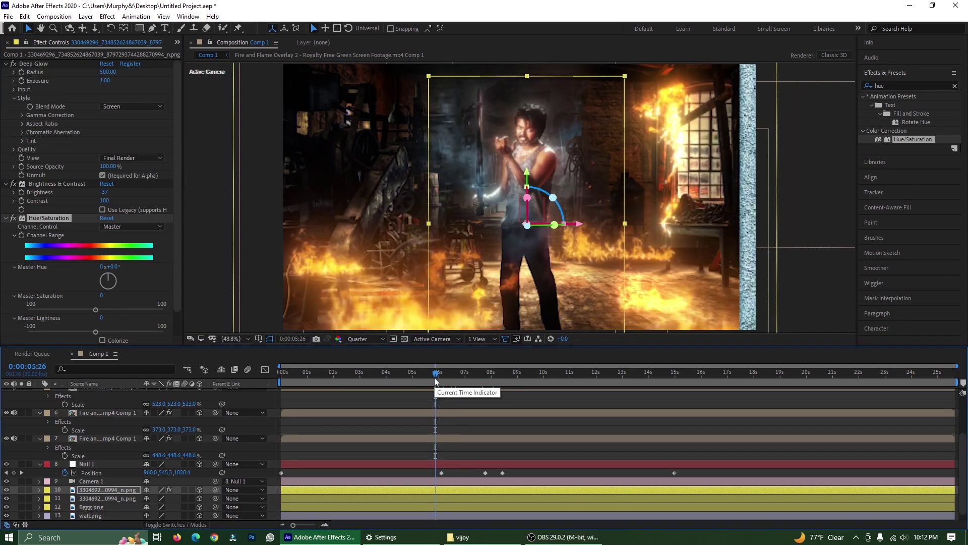
- Remove the Hue/Saturation effect from the man's glowing copy
{"action": "left_click", "coordinate": [13, 221]}
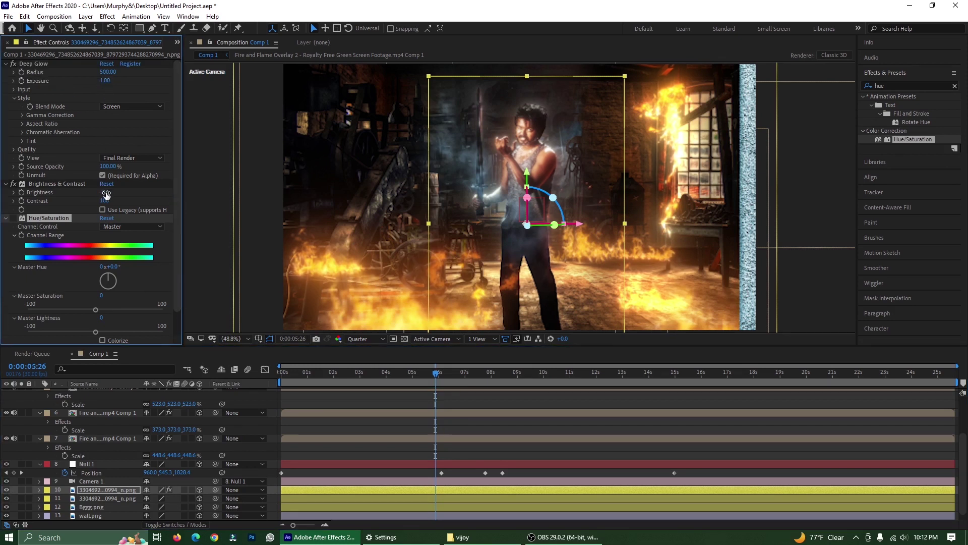
{"action": "key", "text": "Delete"}
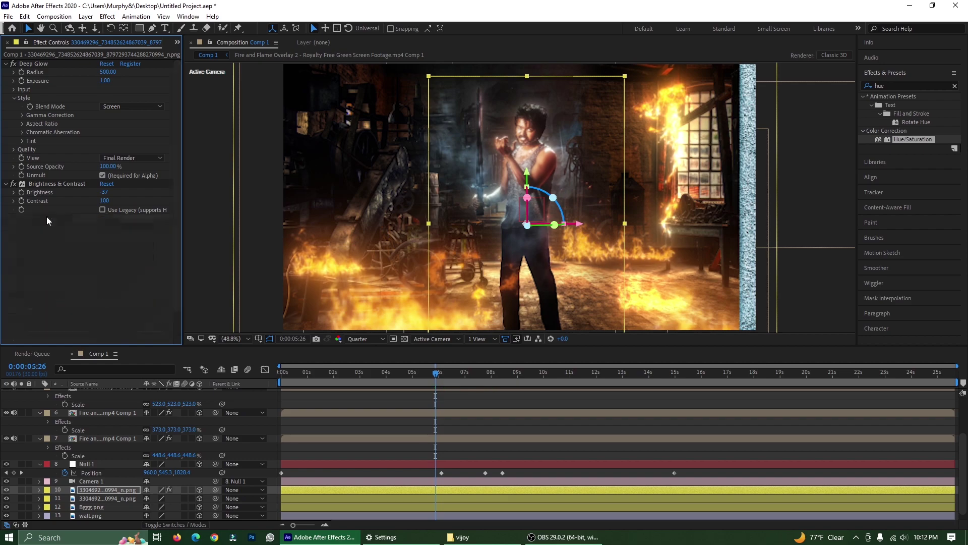
- Add leo.png from the vijoy folder as the top layer of Comp 1 and make it a 3D layer
{"action": "key", "text": "alt+Tab"}
{"action": "left_click_drag", "start_coordinate": [942, 141], "coordinate": [147, 443]}
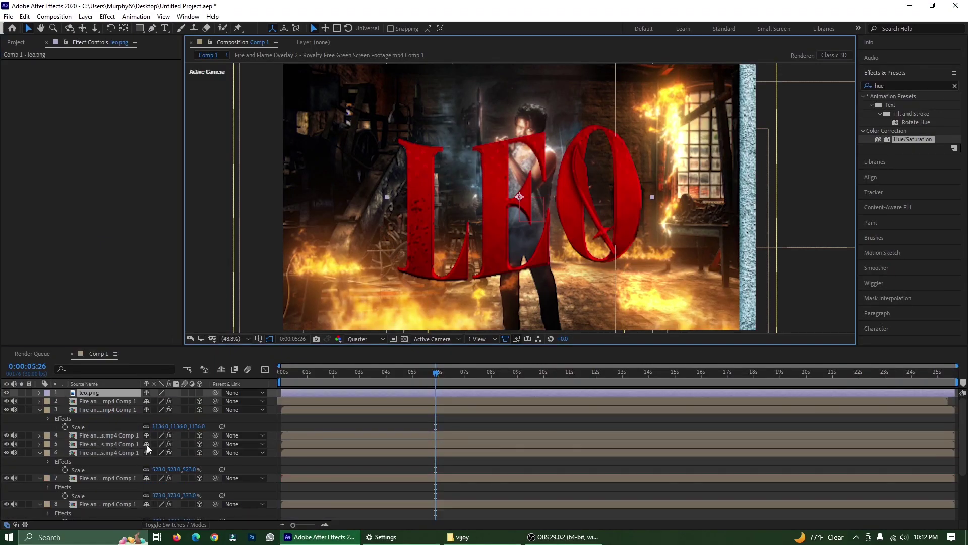
{"action": "left_click", "coordinate": [200, 392]}
- Switch to two side-by-side views and push the leo.png layer back, away from the camera
{"action": "left_click", "coordinate": [481, 339]}
{"action": "left_click", "coordinate": [488, 359]}
{"action": "left_click", "coordinate": [238, 280]}
{"action": "left_click", "coordinate": [97, 392]}
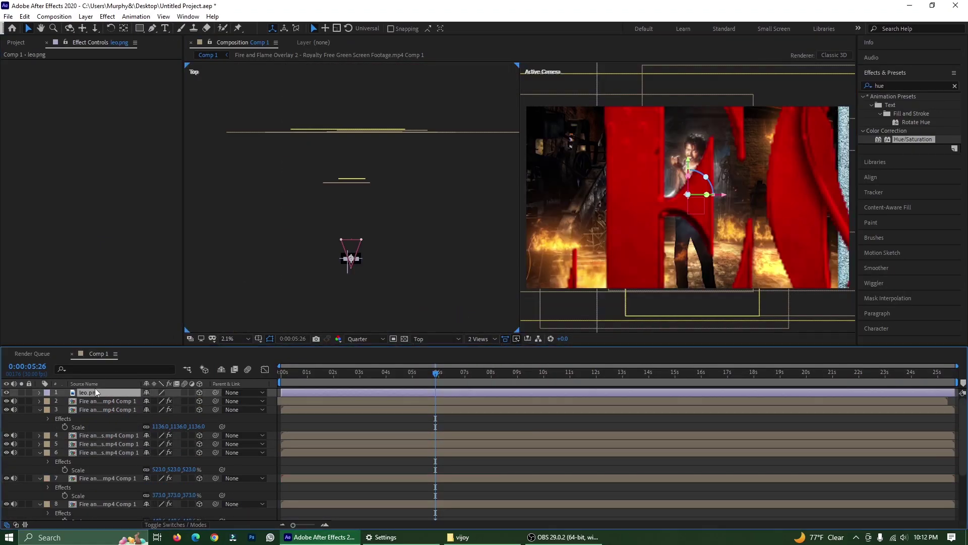
{"action": "key", "text": "shift+Up"}
{"action": "key", "text": "shift+Up"}
{"action": "key", "text": "shift+Up"}
{"action": "key", "text": "shift+Up"}
{"action": "key", "text": "shift+Up"}
{"action": "key", "text": "shift+Up"}
{"action": "key", "text": "shift+Up"}
{"action": "key", "text": "shift+Up"}
{"action": "key", "text": "shift+Up"}
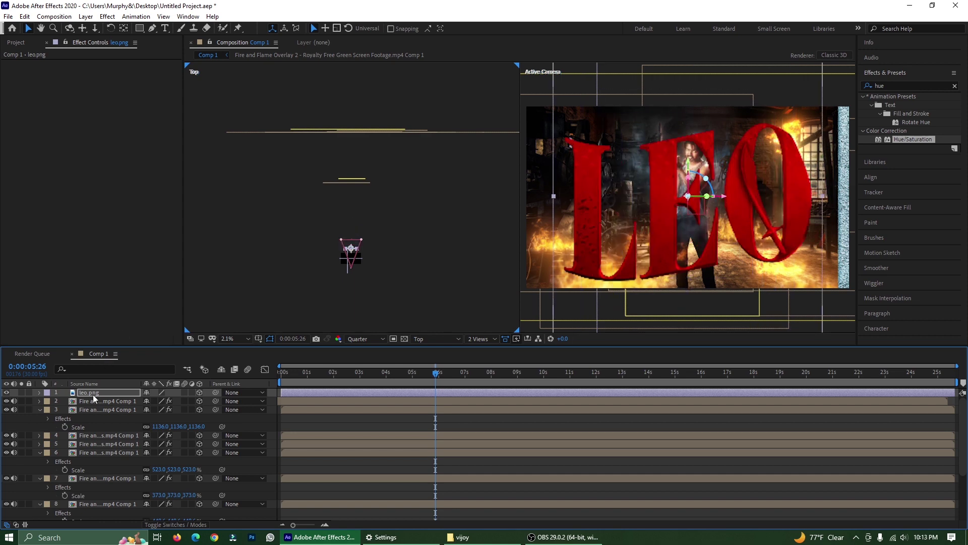
- Pre-compose the leo.png layer and auto-trace the lettering of the new composition layer into masks
{"action": "right_click", "coordinate": [93, 393]}
{"action": "left_click", "coordinate": [131, 338]}
{"action": "left_click", "coordinate": [507, 335]}
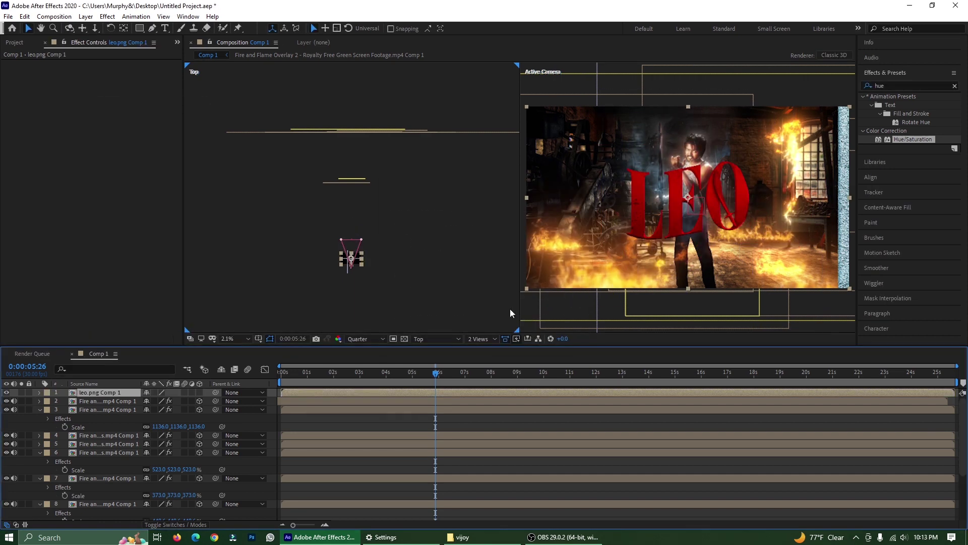
{"action": "left_click", "coordinate": [86, 16]}
{"action": "left_click", "coordinate": [107, 337]}
{"action": "left_click", "coordinate": [394, 351]}
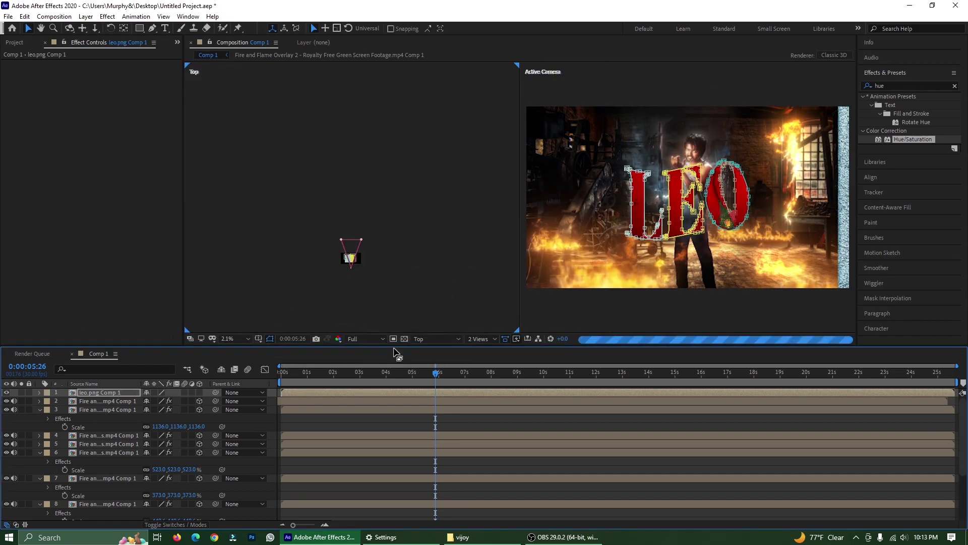
- Search the effects for "sab" and apply Saber to leo.png Comp 1 with Core Type Layer Masks and the Fusion preset
{"action": "left_click", "coordinate": [887, 85]}
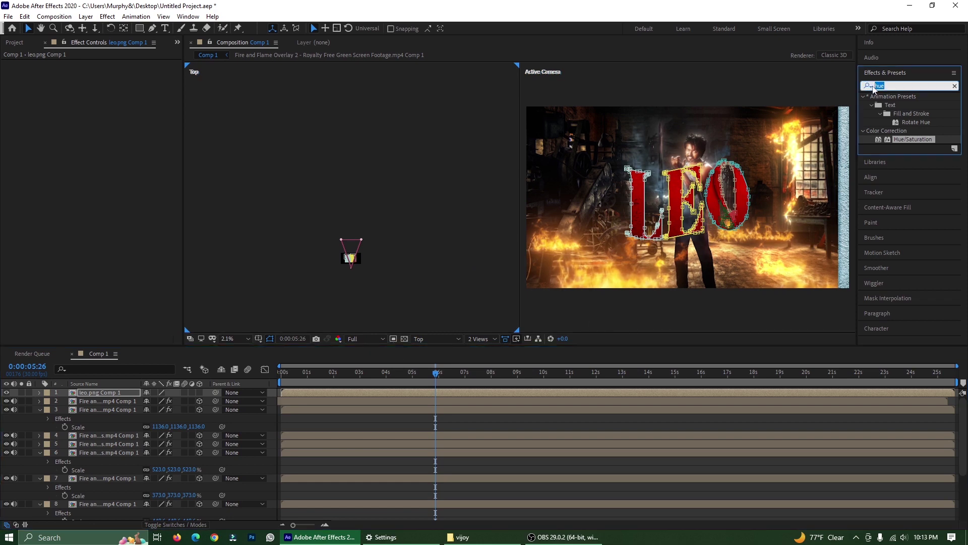
{"action": "type", "text": "sab"}
{"action": "double_click", "coordinate": [892, 105]}
{"action": "left_click", "coordinate": [132, 158]}
{"action": "left_click", "coordinate": [134, 182]}
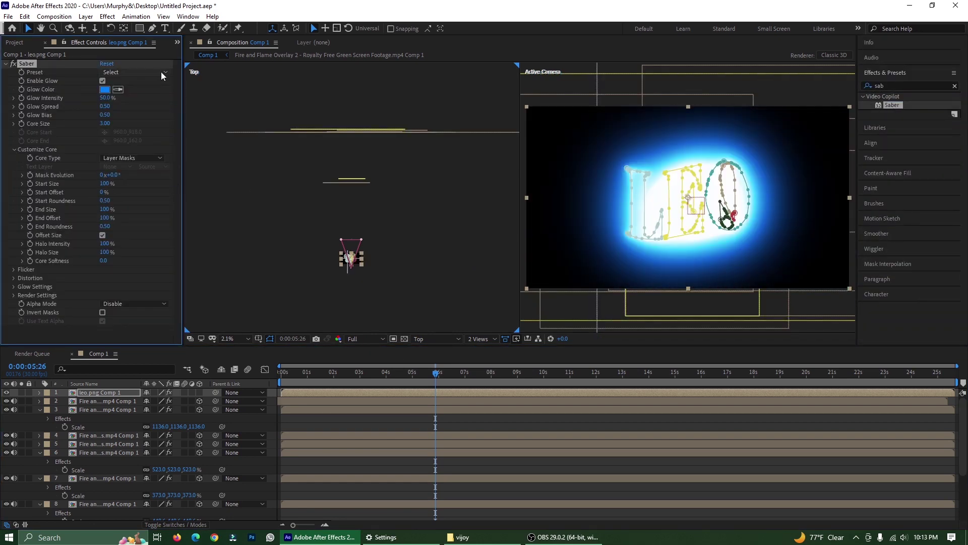
{"action": "left_click", "coordinate": [161, 74]}
{"action": "left_click", "coordinate": [152, 126]}
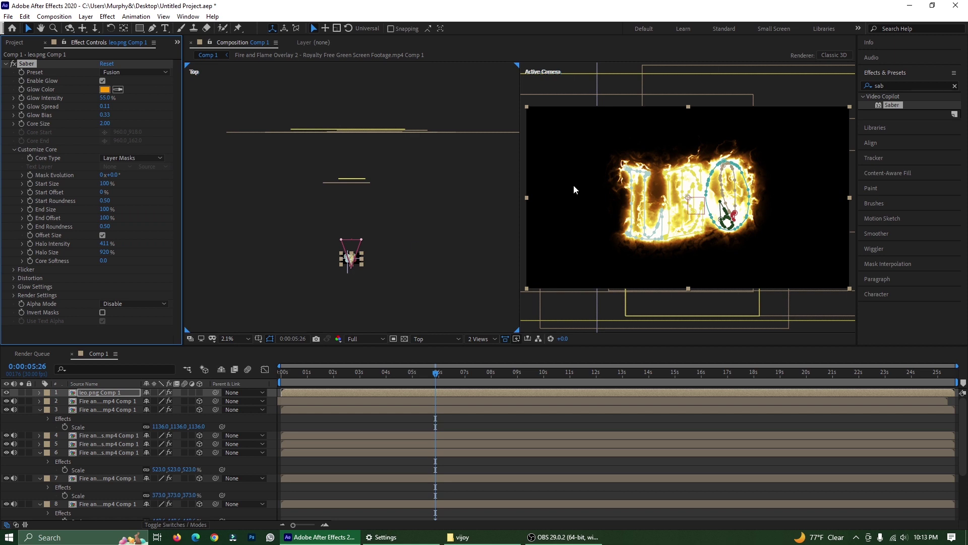
- Duplicate the leo.png Comp 1 layer and set Saber's Alpha Mode to Enable Masks on the upper copy
{"action": "left_click", "coordinate": [110, 391]}
{"action": "key", "text": "ctrl+d"}
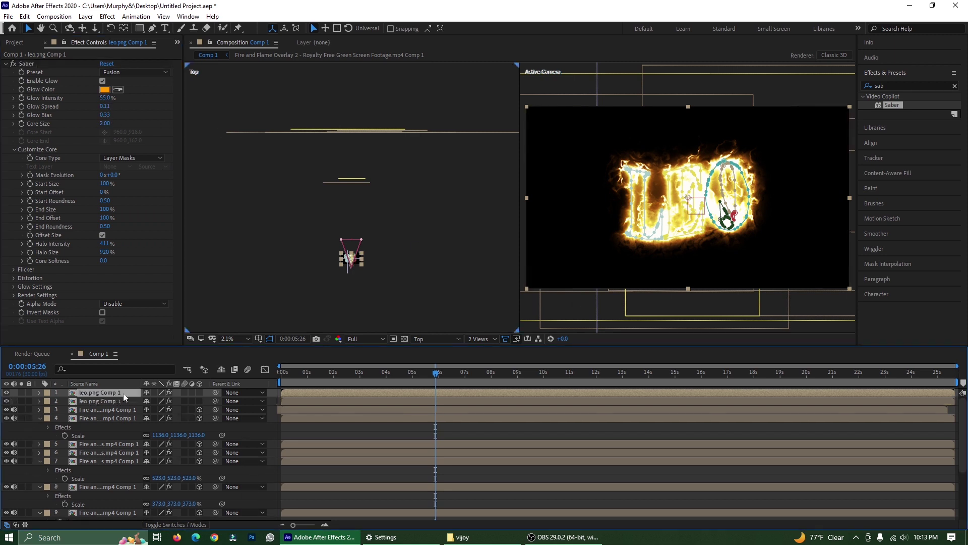
{"action": "left_click", "coordinate": [132, 303]}
{"action": "left_click", "coordinate": [134, 313]}
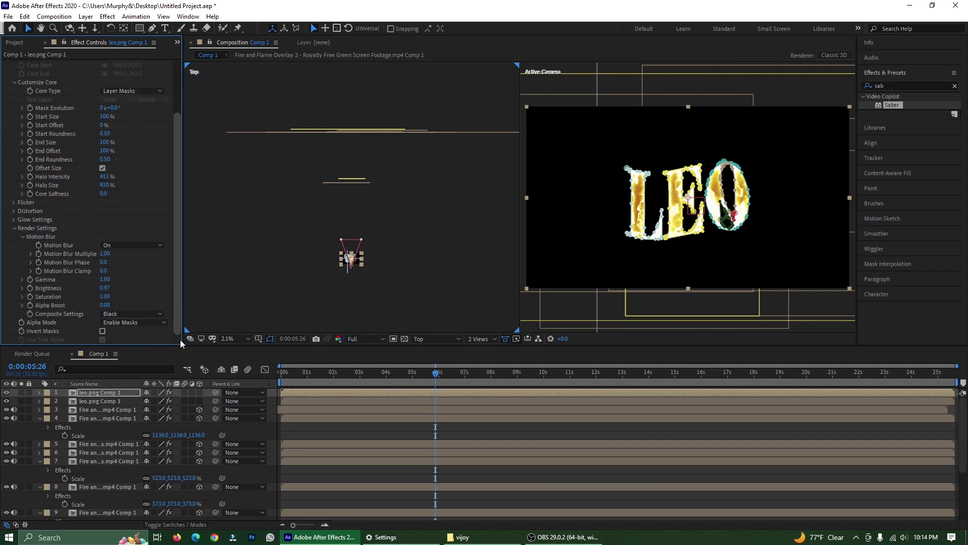
- Set Saber's Composite Settings to Transparent on both leo.png Comp 1 layers
{"action": "left_click", "coordinate": [100, 401]}
{"action": "left_click", "coordinate": [12, 295]}
{"action": "scroll", "coordinate": [90, 227], "scroll_direction": "down", "scroll_amount": 3}
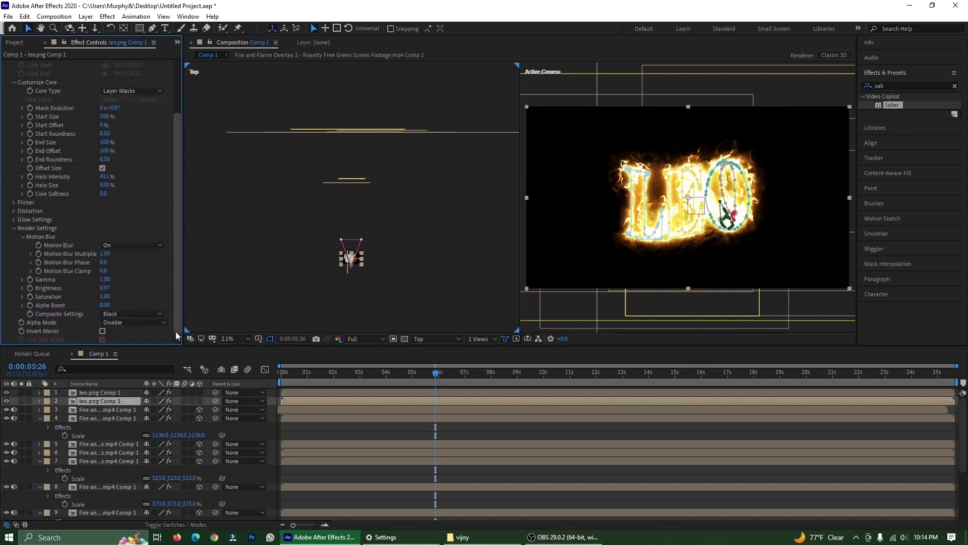
- Make both leo.png Comp 1 layers 3D and push them back together to the depth of the room's back wall
{"action": "left_click", "coordinate": [105, 392], "text": "shift"}
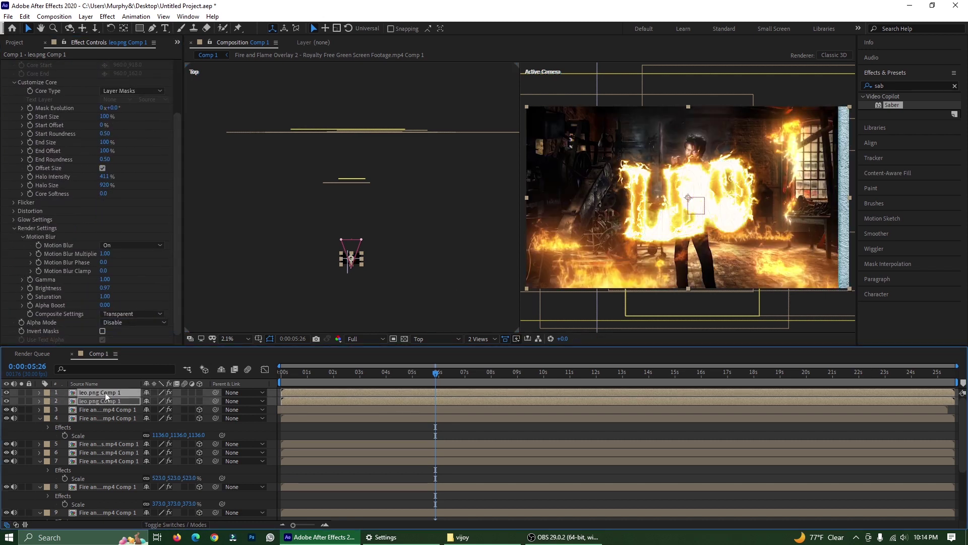
{"action": "left_click", "coordinate": [388, 275]}
{"action": "left_click", "coordinate": [117, 401]}
{"action": "left_click", "coordinate": [113, 392], "text": "shift"}
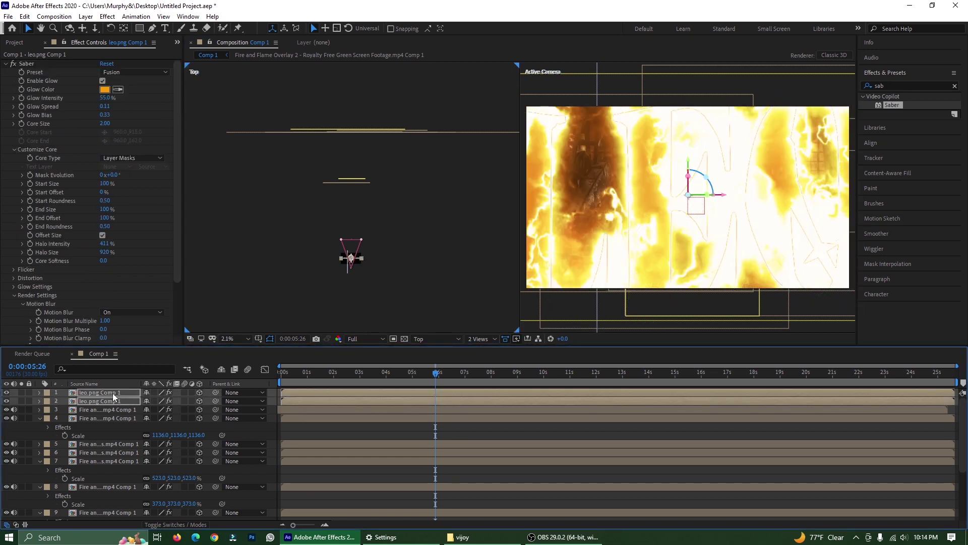
{"action": "scroll", "coordinate": [353, 242], "scroll_direction": "up", "scroll_amount": 1}
{"action": "left_click_drag", "start_coordinate": [346, 276], "coordinate": [346, 84]}
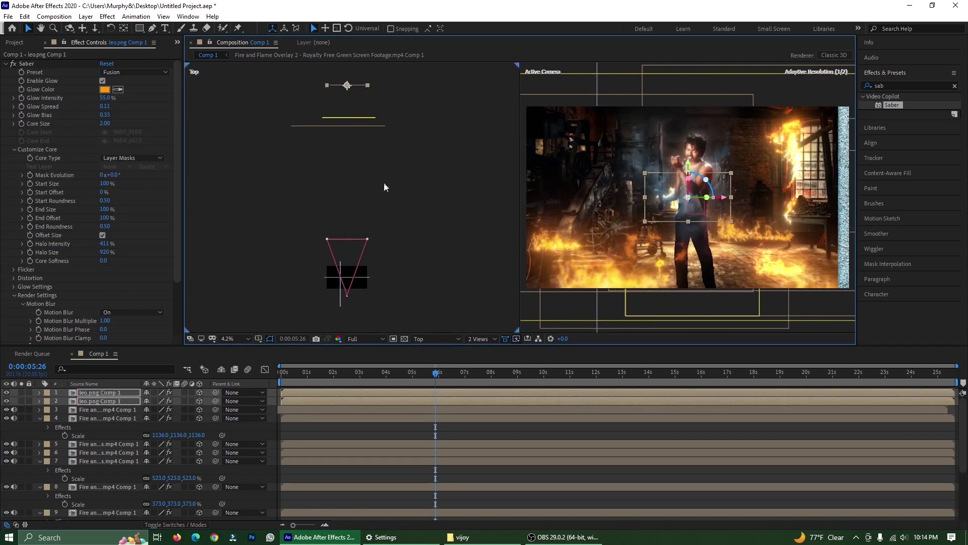
{"action": "scroll", "coordinate": [383, 183], "scroll_direction": "down", "scroll_amount": 1}
{"action": "left_click_drag", "start_coordinate": [408, 142], "coordinate": [404, 187]}
{"action": "key", "text": "shift+Up"}
{"action": "key", "text": "shift+Up"}
{"action": "key", "text": "shift+Up"}
{"action": "key", "text": "shift+Up"}
{"action": "key", "text": "shift+Up"}
{"action": "key", "text": "shift+Up"}
{"action": "key", "text": "Up"}
{"action": "key", "text": "Up"}
{"action": "key", "text": "Up"}
{"action": "key", "text": "Up"}
{"action": "key", "text": "Up"}
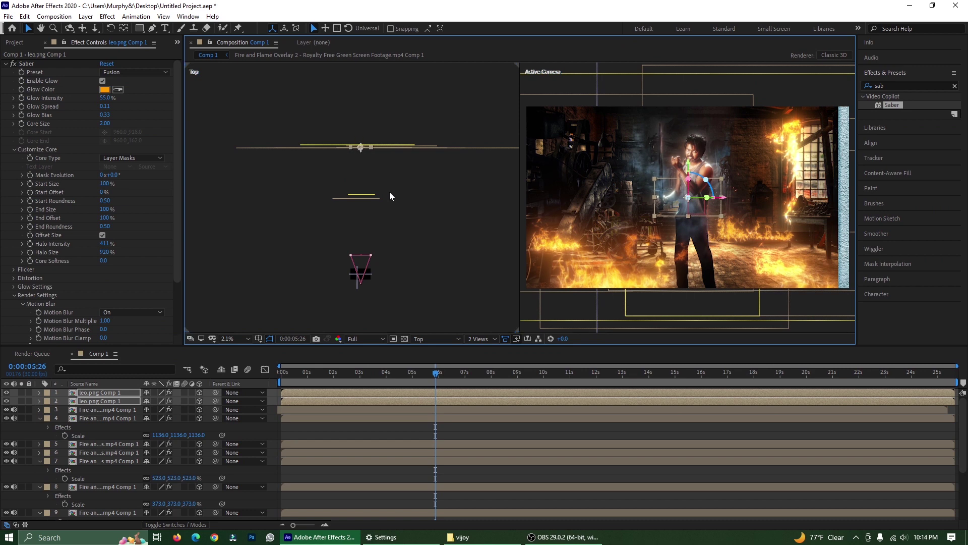
- Move both LEO title layers onto the brick wall between the man and the burning window
{"action": "scroll", "coordinate": [390, 148], "scroll_direction": "up", "scroll_amount": 1}
{"action": "scroll", "coordinate": [368, 163], "scroll_direction": "up", "scroll_amount": 2}
{"action": "left_click_drag", "start_coordinate": [685, 205], "coordinate": [751, 147]}
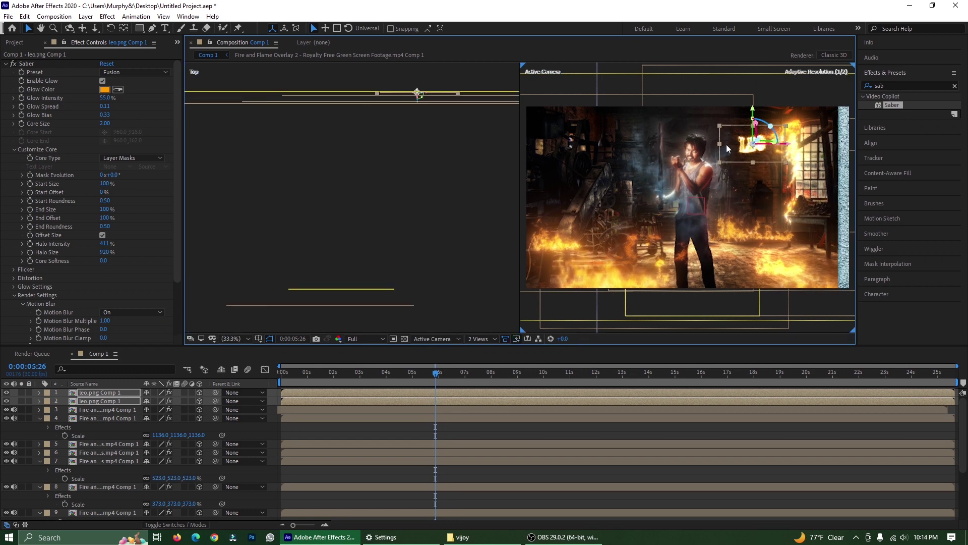
- Reduce Saber's Glow Intensity to 14% on the lower leo.png Comp 1 layer
{"action": "scroll", "coordinate": [752, 146], "scroll_direction": "up", "scroll_amount": 2}
{"action": "left_click", "coordinate": [109, 401]}
{"action": "mouse_move", "coordinate": [106, 98]}
{"action": "left_mouse_down"}
{"action": "mouse_move", "coordinate": [57, 98]}
{"action": "mouse_move", "coordinate": [108, 99]}
{"action": "left_mouse_up"}
{"action": "left_click", "coordinate": [353, 131]}
{"action": "scroll", "coordinate": [754, 164], "scroll_direction": "down", "scroll_amount": 1}
- Select both leo.png Comp 1 layers and raise the LEO title slightly higher on the brick wall
{"action": "left_click", "coordinate": [108, 402]}
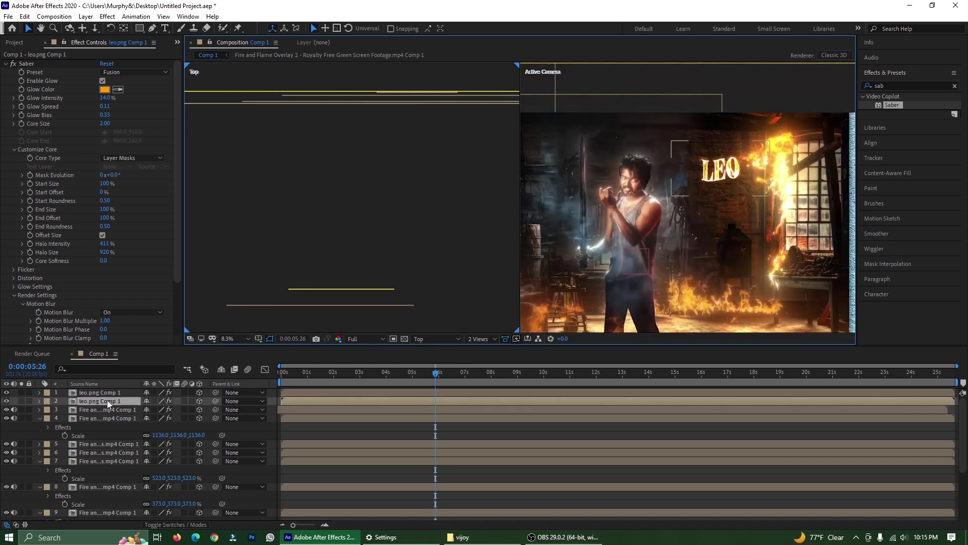
{"action": "left_click", "coordinate": [109, 394], "text": "shift"}
{"action": "key", "text": "ctrl+z"}
{"action": "key", "text": "ctrl+z"}
{"action": "key", "text": "ctrl+z"}
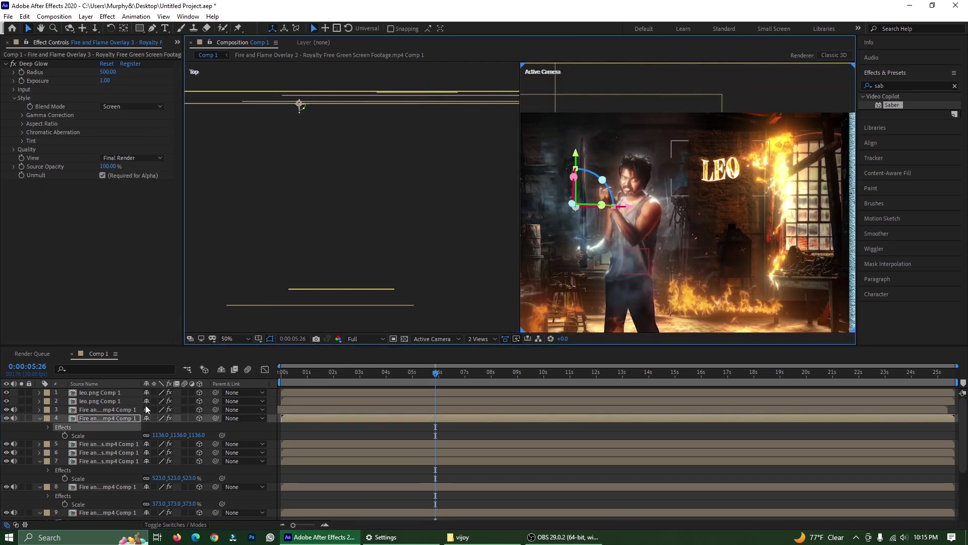
{"action": "key", "text": "ctrl+shift+z"}
{"action": "key", "text": "ctrl+shift+z"}
{"action": "key", "text": "Up"}
{"action": "key", "text": "Up"}
{"action": "key", "text": "Up"}
{"action": "key", "text": "Up"}
{"action": "key", "text": "Up"}
{"action": "key", "text": "Up"}
{"action": "key", "text": "Up"}
{"action": "key", "text": "Up"}
{"action": "key", "text": "Up"}
{"action": "key", "text": "Up"}
{"action": "key", "text": "Up"}
{"action": "key", "text": "Up"}
{"action": "key", "text": "Up"}
{"action": "key", "text": "Up"}
{"action": "key", "text": "Up"}
{"action": "key", "text": "Up"}
{"action": "key", "text": "Up"}
{"action": "key", "text": "Up"}
{"action": "key", "text": "Up"}
{"action": "key", "text": "Up"}
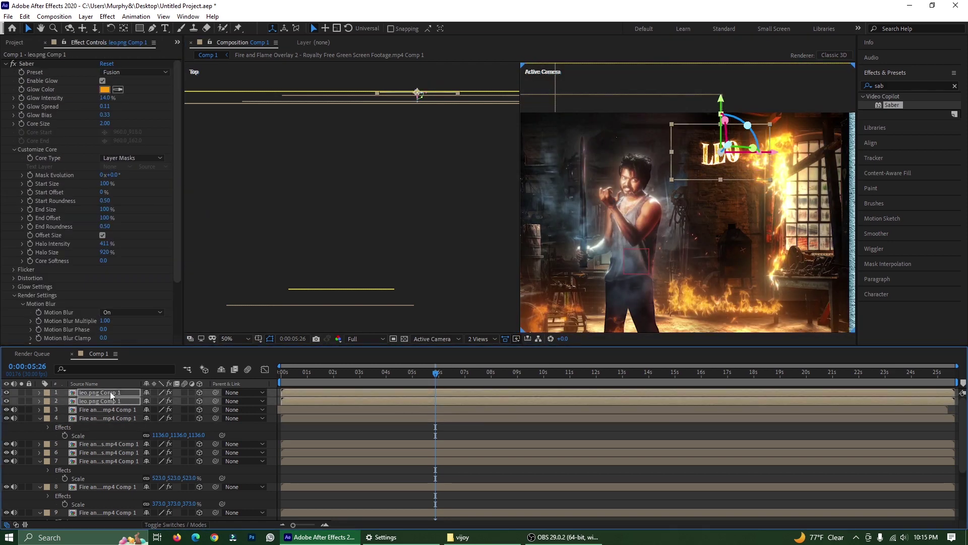
{"action": "left_click", "coordinate": [724, 151]}
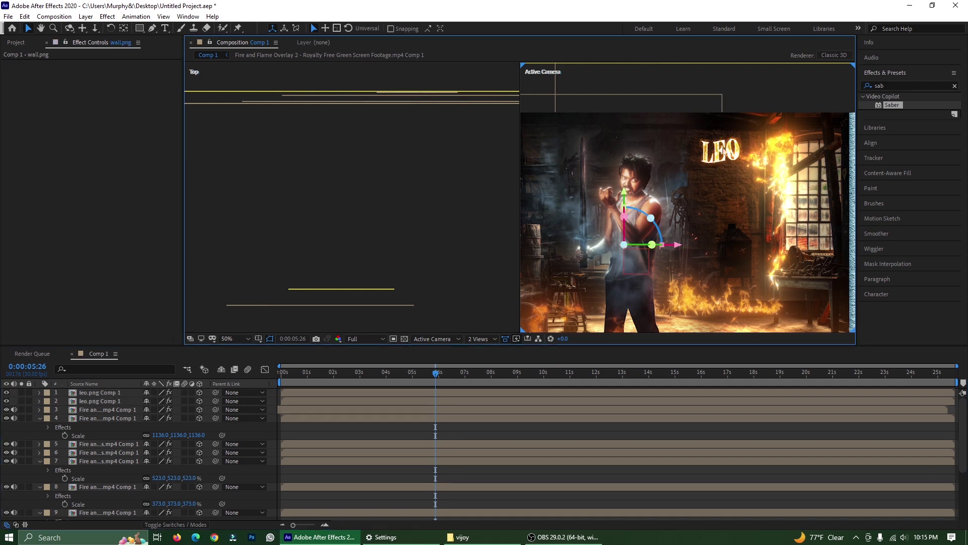
- Add the DRIPPING LAVA video as the top layer and mask it to a small rectangular section with a 60-pixel feather
{"action": "left_click", "coordinate": [911, 7]}
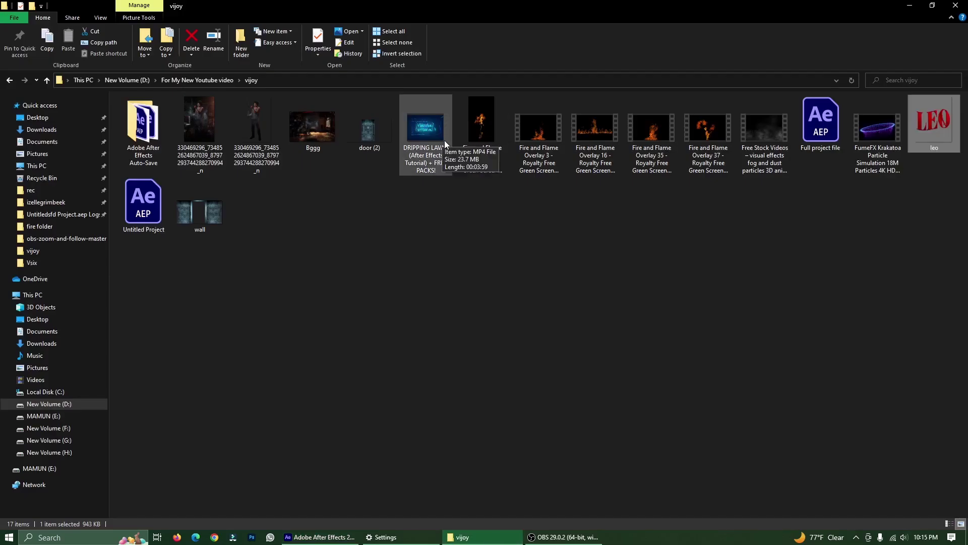
{"action": "left_click_drag", "start_coordinate": [444, 140], "coordinate": [116, 396]}
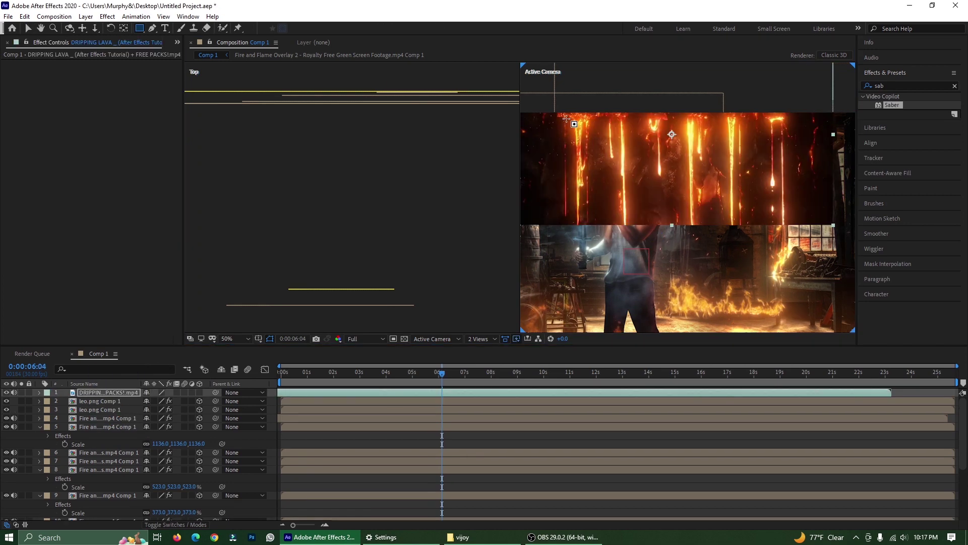
{"action": "mouse_move", "coordinate": [566, 118]}
{"action": "left_mouse_down"}
{"action": "mouse_move", "coordinate": [643, 216]}
{"action": "mouse_move", "coordinate": [666, 220]}
{"action": "left_mouse_up"}
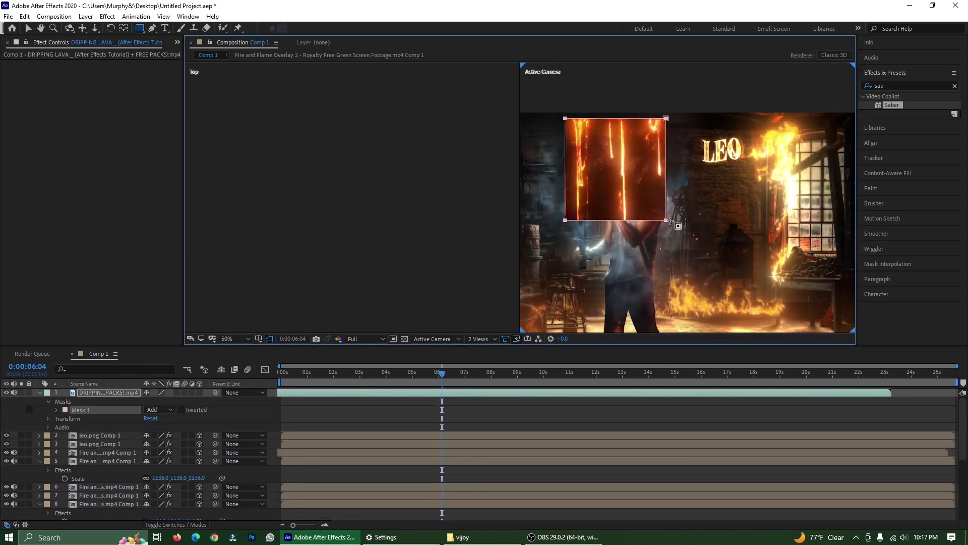
{"action": "left_click", "coordinate": [28, 28]}
{"action": "left_click_drag", "start_coordinate": [566, 119], "coordinate": [565, 122]}
{"action": "left_click", "coordinate": [57, 410]}
{"action": "left_click_drag", "start_coordinate": [154, 427], "coordinate": [282, 431]}
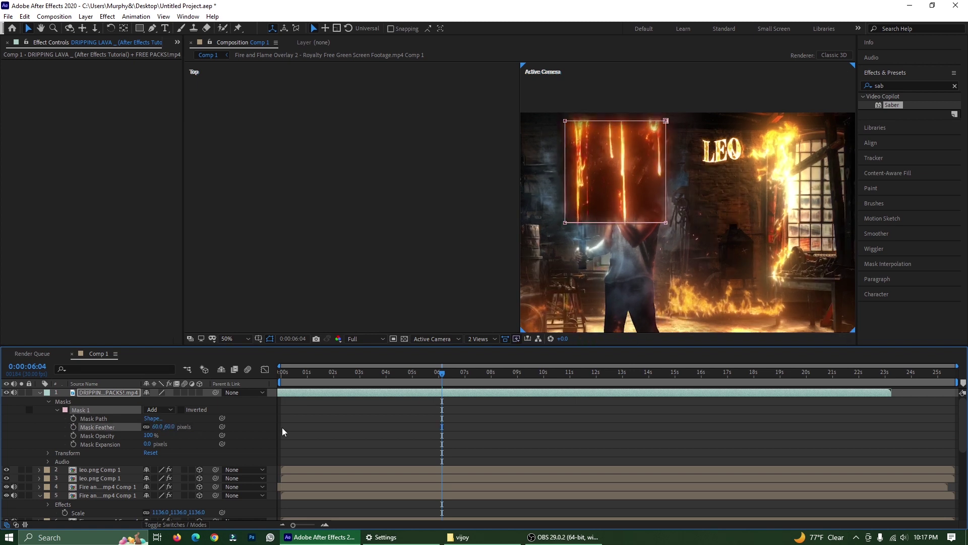
- Make the masked lava video a 3D layer and push it back to the depth of the LEO title
{"action": "left_click", "coordinate": [201, 391]}
{"action": "left_click", "coordinate": [481, 339]}
{"action": "left_click", "coordinate": [413, 277]}
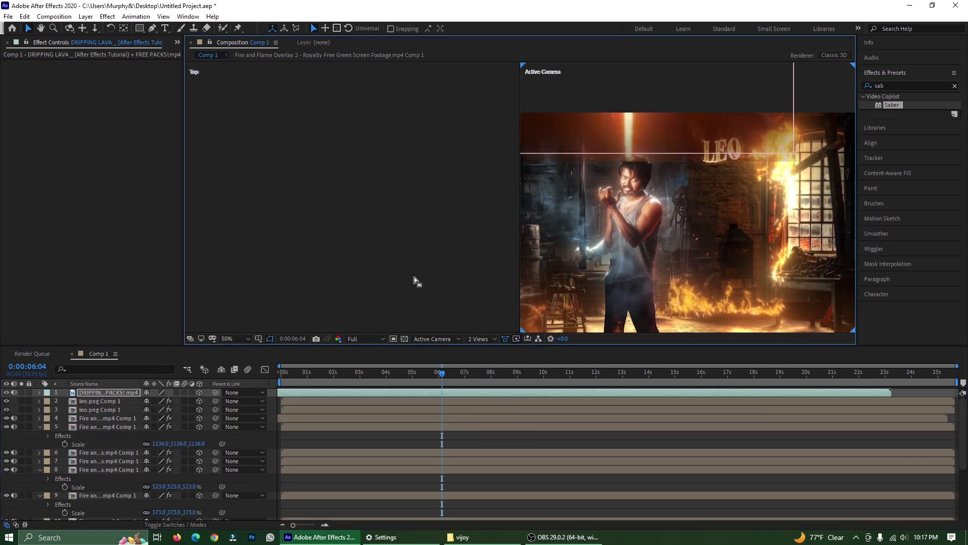
{"action": "left_click", "coordinate": [235, 336]}
{"action": "left_click", "coordinate": [234, 349]}
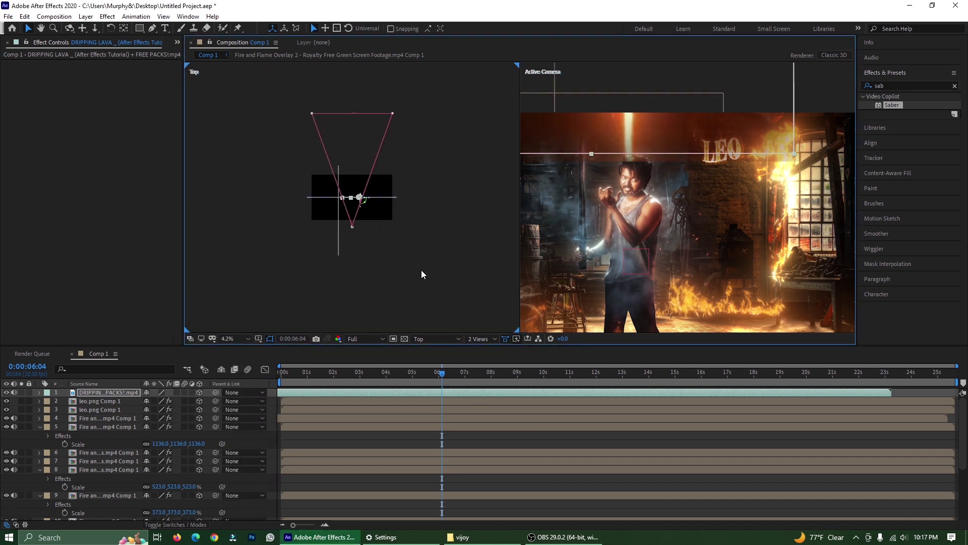
{"action": "scroll", "coordinate": [421, 270], "scroll_direction": "down", "scroll_amount": 2}
{"action": "left_click_drag", "start_coordinate": [434, 192], "coordinate": [429, 284]}
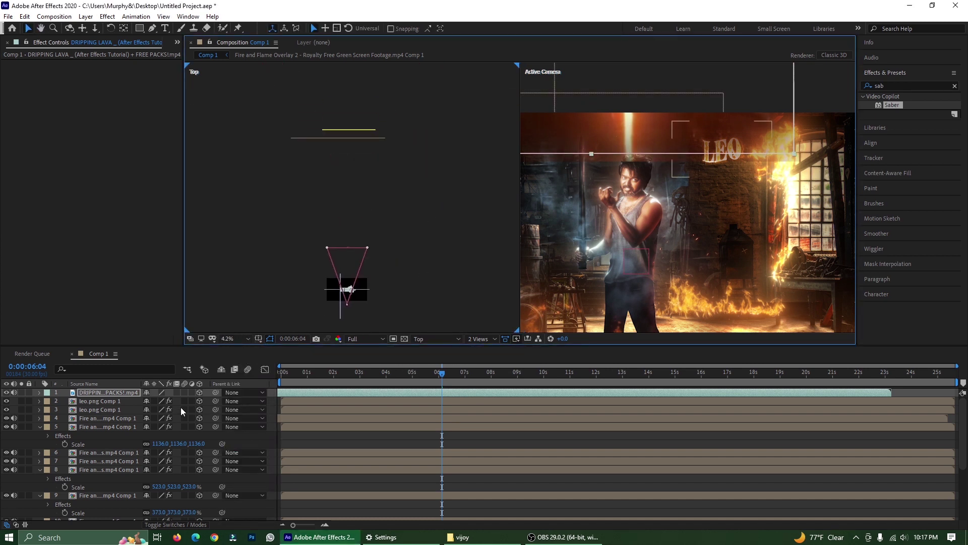
{"action": "left_click", "coordinate": [111, 392]}
{"action": "key", "text": "shift+Up"}
{"action": "key", "text": "shift+Up"}
{"action": "key", "text": "shift+Up"}
{"action": "key", "text": "shift+Up"}
{"action": "key", "text": "shift+Up"}
{"action": "key", "text": "shift+Up"}
{"action": "key", "text": "shift+Up"}
{"action": "key", "text": "shift+Up"}
{"action": "key", "text": "shift+Up"}
{"action": "key", "text": "shift+Up"}
{"action": "key", "text": "shift+Up"}
{"action": "key", "text": "shift+Up"}
{"action": "key", "text": "shift+Up"}
{"action": "key", "text": "shift+Up"}
{"action": "key", "text": "shift+Up"}
{"action": "key", "text": "shift+Up"}
{"action": "key", "text": "shift+Up"}
{"action": "key", "text": "shift+Up"}
{"action": "key", "text": "shift+Up"}
{"action": "key", "text": "shift+Up"}
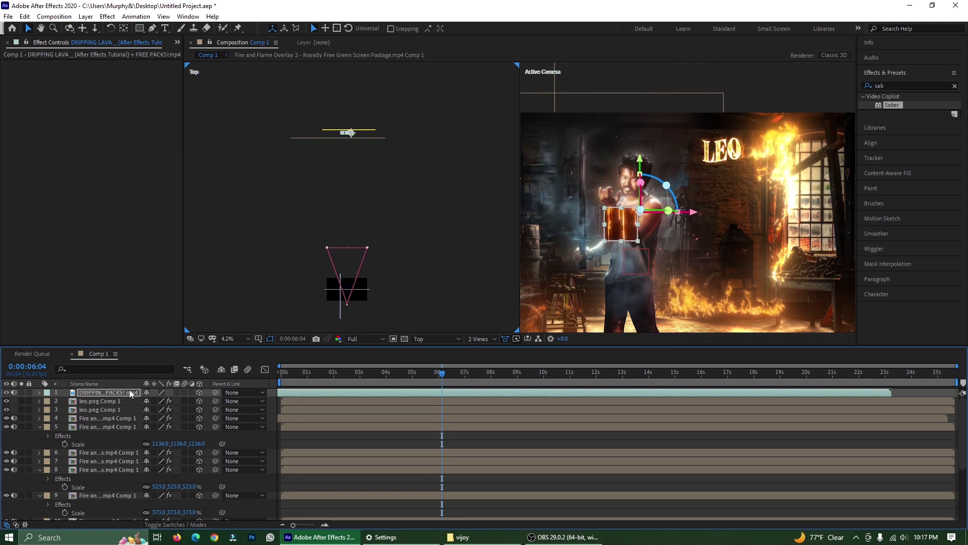
- Place the lava video directly beneath the LEO title and stretch it into a tall narrow strip, undoing the last adjustment
{"action": "left_click_drag", "start_coordinate": [621, 224], "coordinate": [728, 233]}
{"action": "left_click_drag", "start_coordinate": [728, 269], "coordinate": [725, 302]}
{"action": "left_click_drag", "start_coordinate": [704, 229], "coordinate": [731, 209]}
{"action": "key", "text": "ctrl+z"}
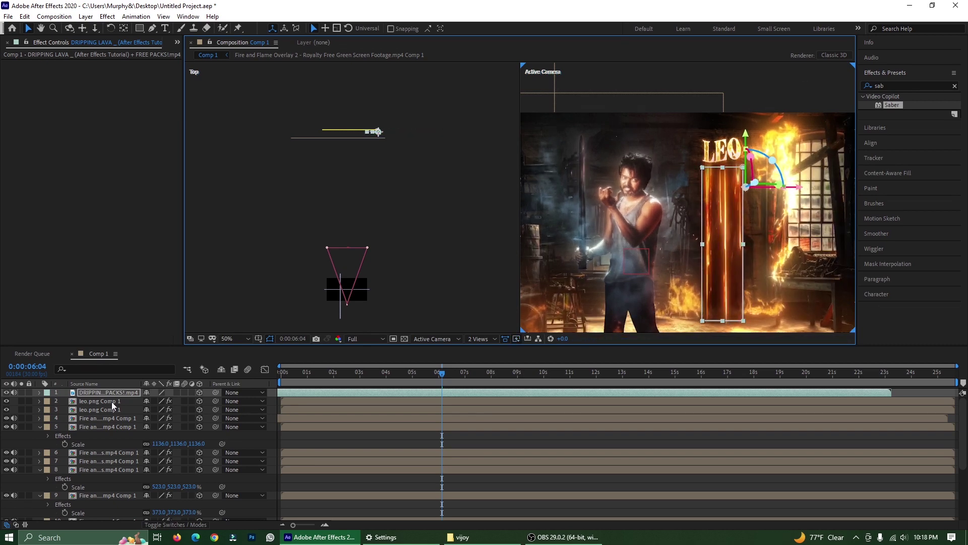
- Shift the lava video's Mask 1 slightly upward so its upper edge sits closer to the LEO title
{"action": "left_click", "coordinate": [38, 392]}
{"action": "left_click", "coordinate": [93, 419]}
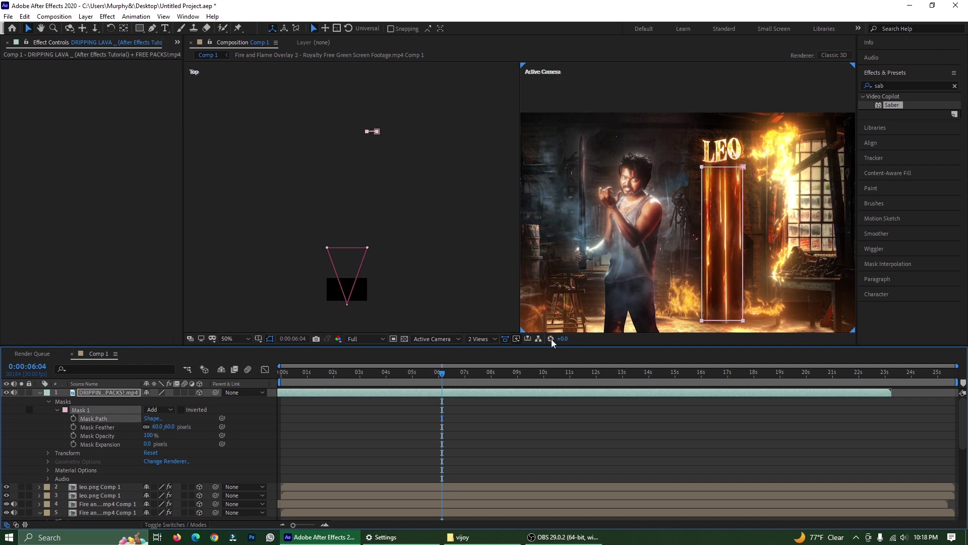
{"action": "left_click_drag", "start_coordinate": [741, 168], "coordinate": [743, 164]}
{"action": "double_click", "coordinate": [743, 164]}
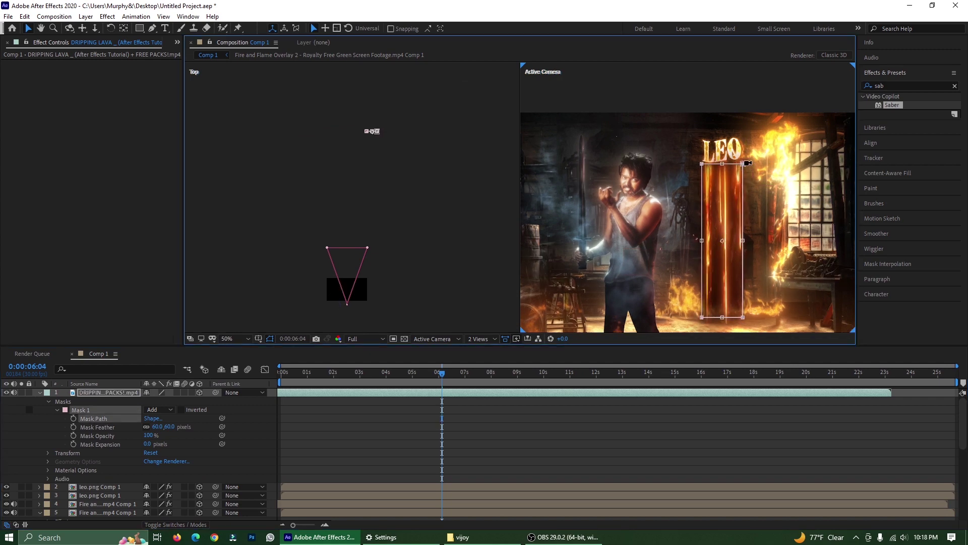
{"action": "scroll", "coordinate": [747, 163], "scroll_direction": "up", "scroll_amount": 2}
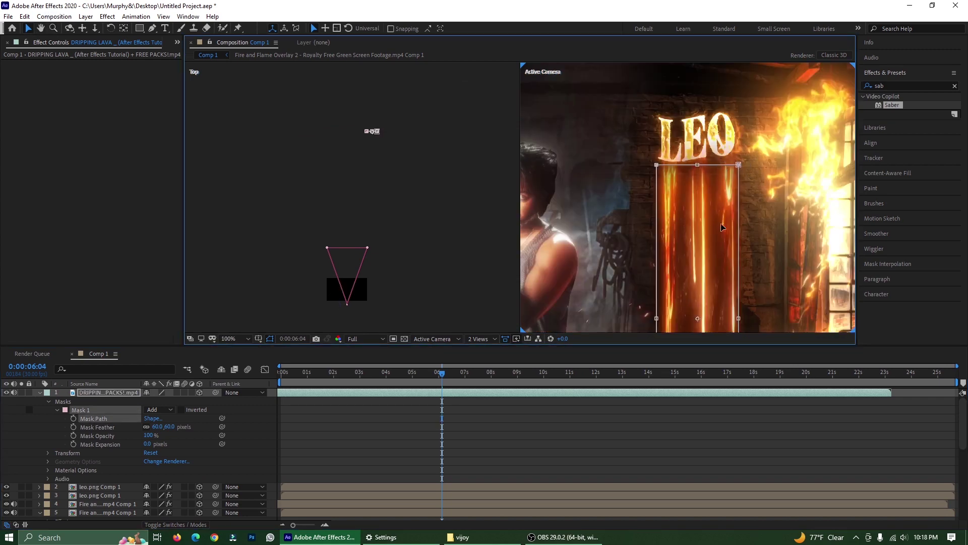
{"action": "left_click", "coordinate": [71, 406]}
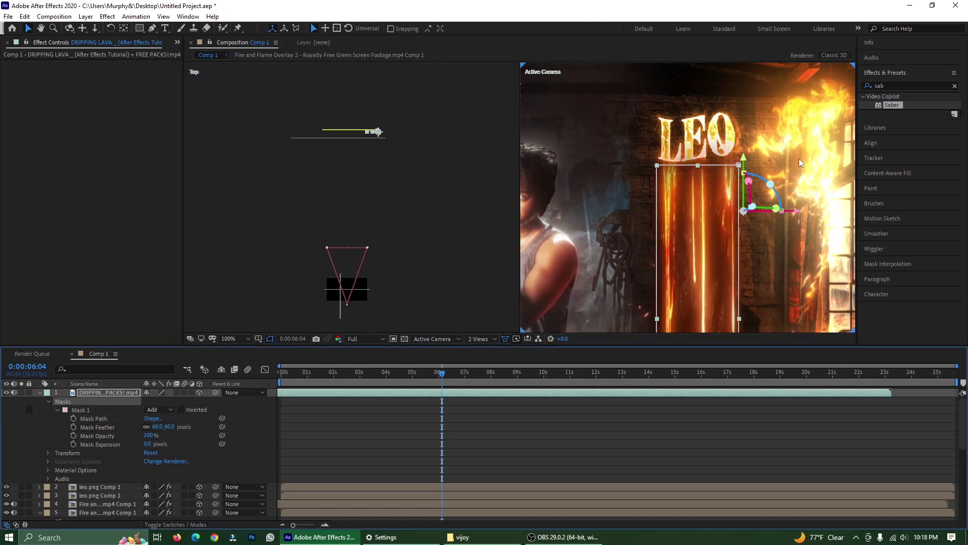
- Raise the upper corners of the lava video's mask to meet the LEO letters and move the layer below both leo.png Comp 1 layers
{"action": "left_click_drag", "start_coordinate": [739, 166], "coordinate": [736, 147]}
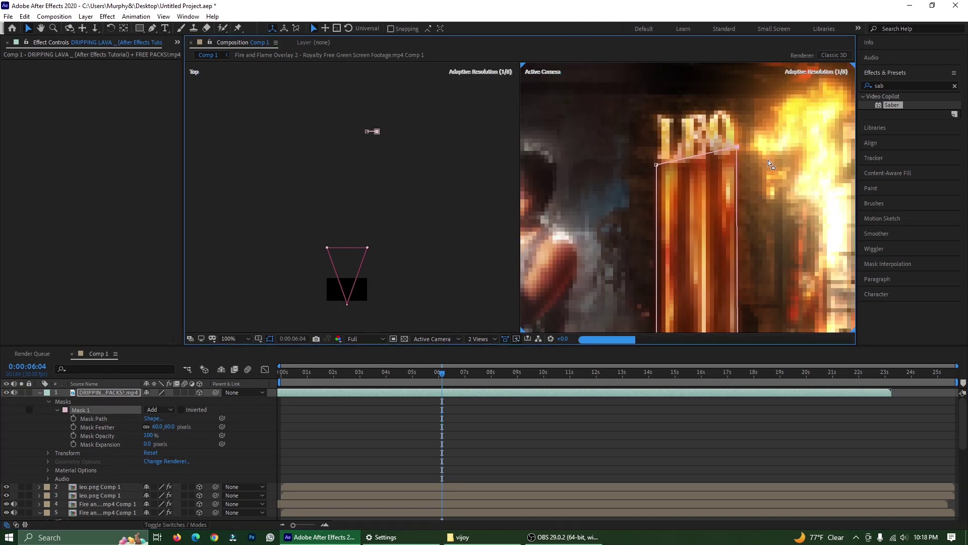
{"action": "left_click_drag", "start_coordinate": [656, 166], "coordinate": [657, 161]}
{"action": "left_click", "coordinate": [40, 392]}
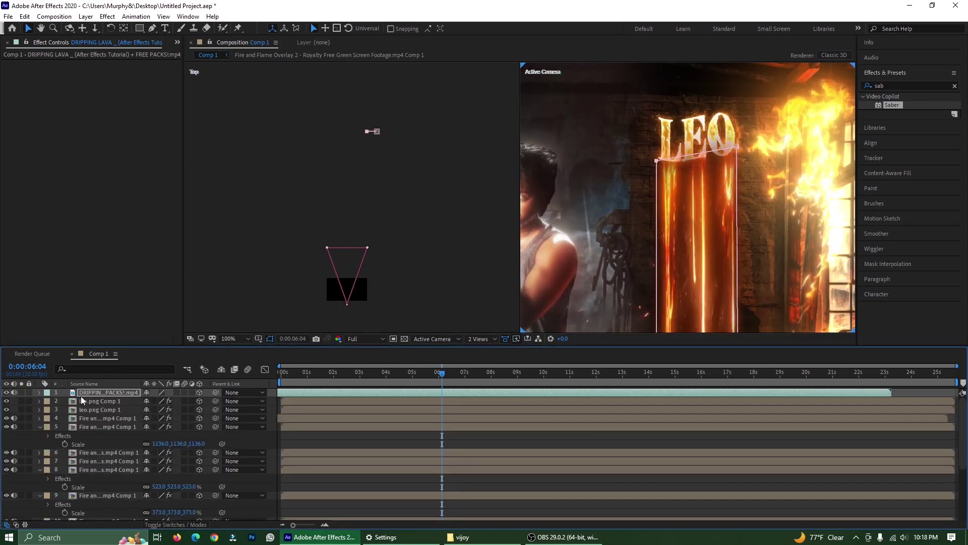
{"action": "left_click_drag", "start_coordinate": [114, 392], "coordinate": [117, 413]}
{"action": "left_click", "coordinate": [622, 309]}
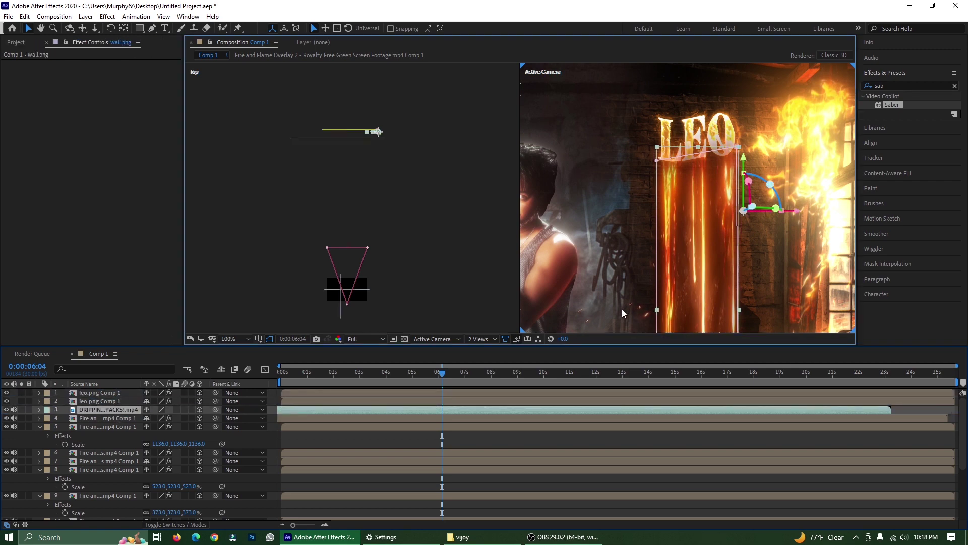
- Set the DRIPPING LAVA layer's blending mode to Add and check the blend beneath the LEO title
{"action": "scroll", "coordinate": [733, 201], "scroll_direction": "down", "scroll_amount": 2}
{"action": "left_click", "coordinate": [110, 410]}
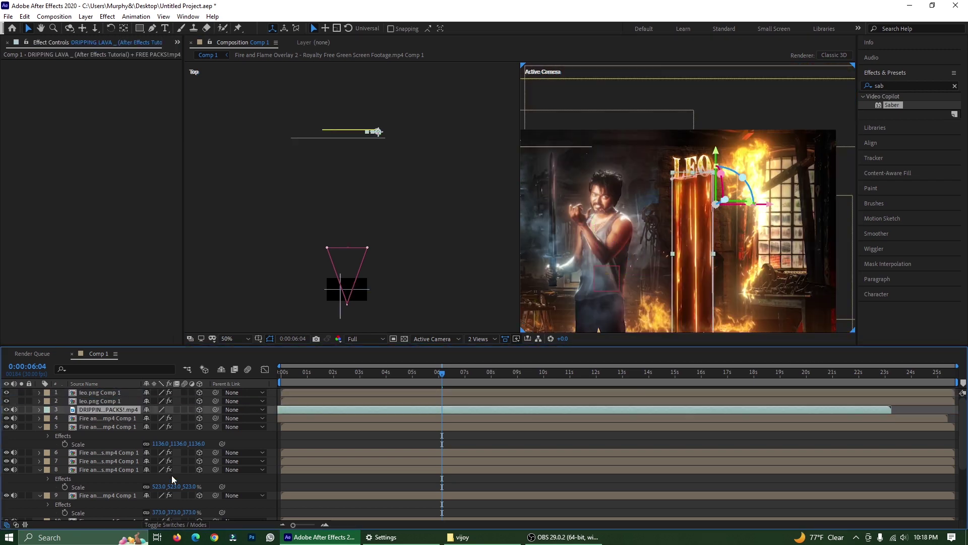
{"action": "left_click", "coordinate": [182, 527]}
{"action": "left_click", "coordinate": [161, 409]}
{"action": "left_click", "coordinate": [205, 202]}
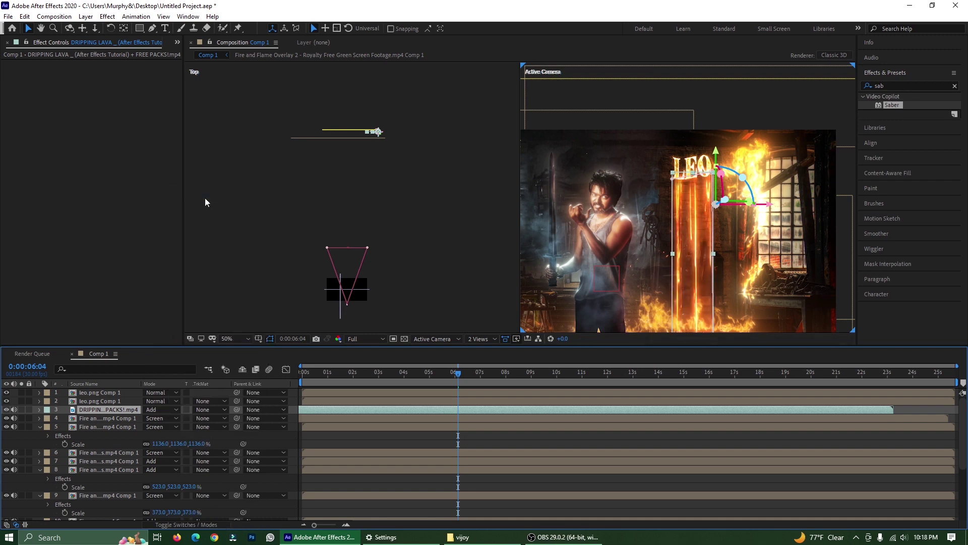
{"action": "left_click", "coordinate": [785, 277]}
{"action": "scroll", "coordinate": [713, 202], "scroll_direction": "up", "scroll_amount": 2}
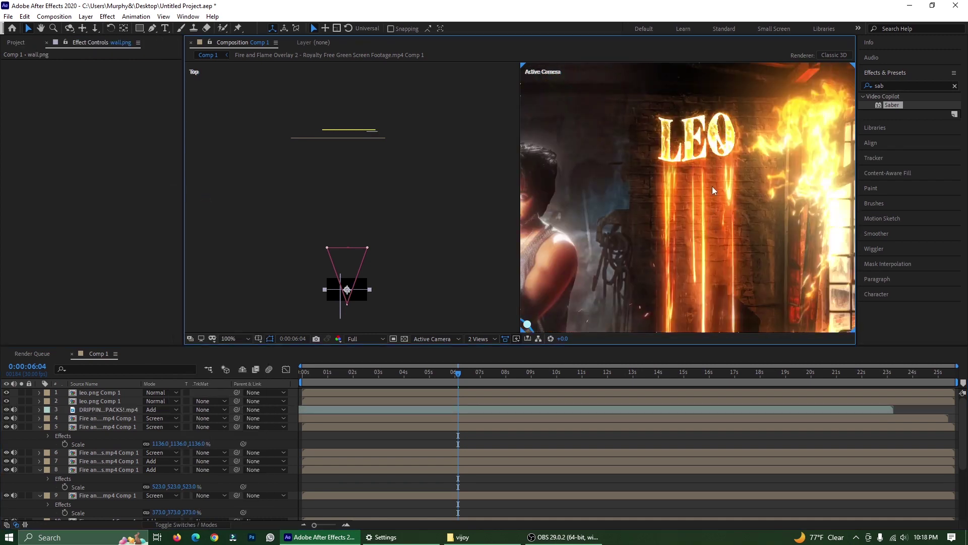
{"action": "scroll", "coordinate": [712, 186], "scroll_direction": "up", "scroll_amount": 2}
{"action": "scroll", "coordinate": [724, 191], "scroll_direction": "down", "scroll_amount": 2}
{"action": "key", "text": "h"}
{"action": "left_click_drag", "start_coordinate": [666, 243], "coordinate": [697, 237]}
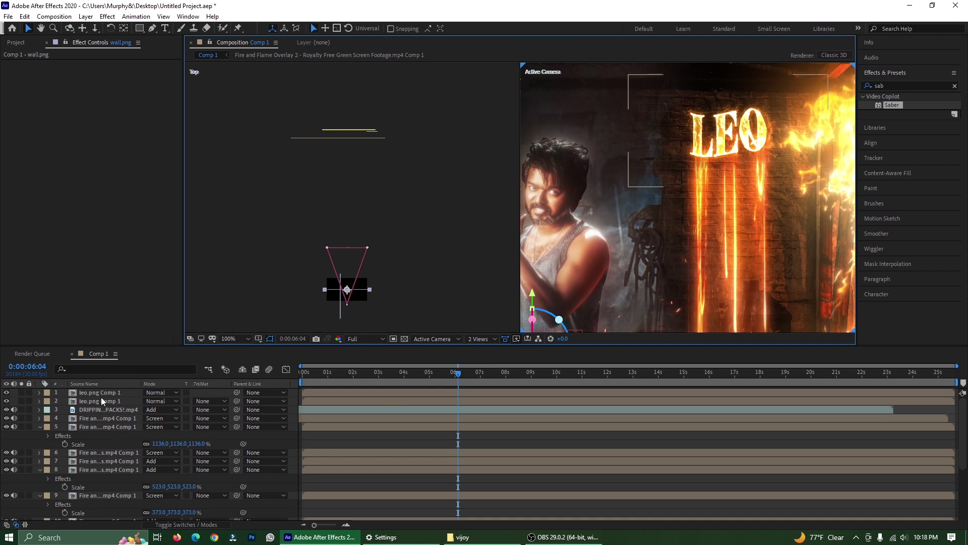
- Show the lava layer's opacity and scrub from the start to about five seconds to check the lava's timing
{"action": "left_click", "coordinate": [105, 408]}
{"action": "key", "text": "t"}
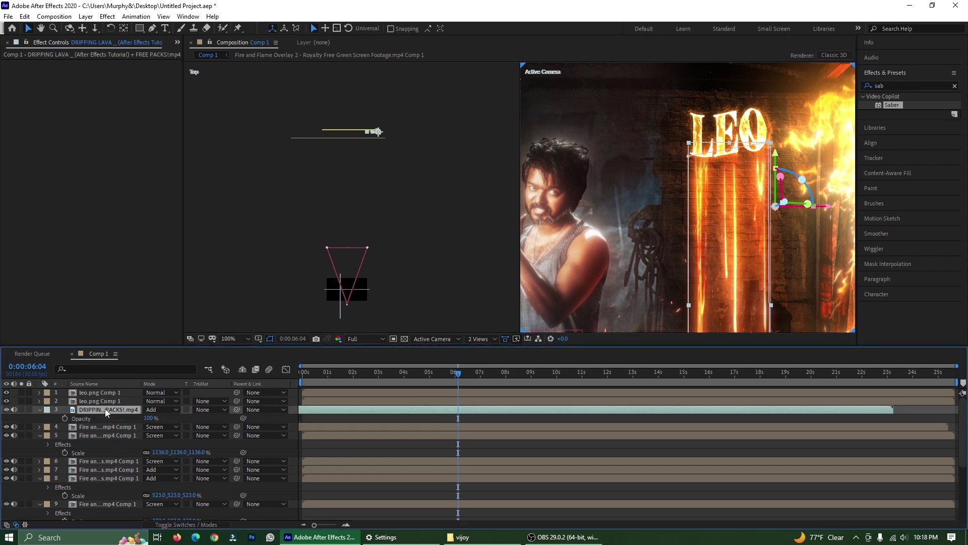
{"action": "left_click_drag", "start_coordinate": [148, 418], "coordinate": [472, 397]}
{"action": "left_click", "coordinate": [308, 373]}
{"action": "left_click_drag", "start_coordinate": [306, 375], "coordinate": [429, 377]}
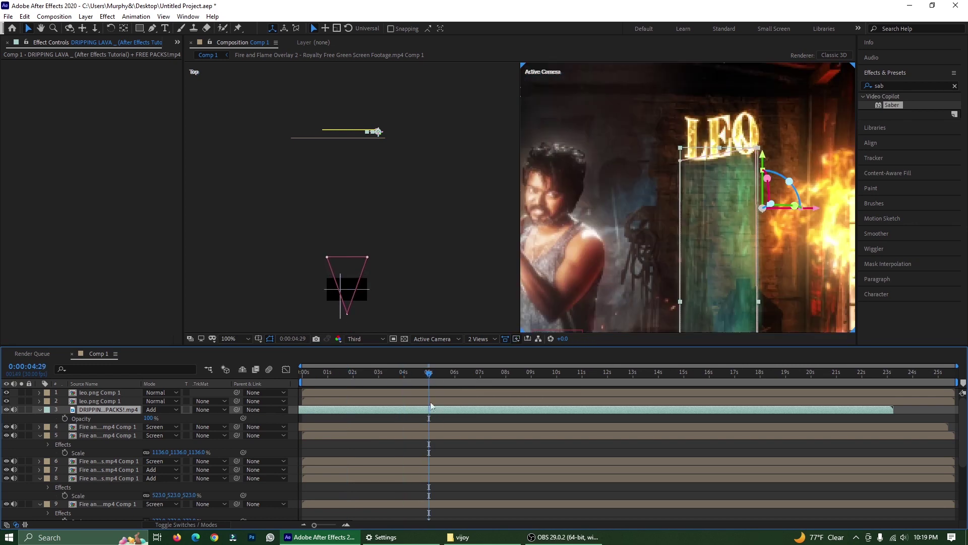
- Split the lava layer at 0:00:05:21 and delete the part before the cut
{"action": "left_click", "coordinate": [446, 376]}
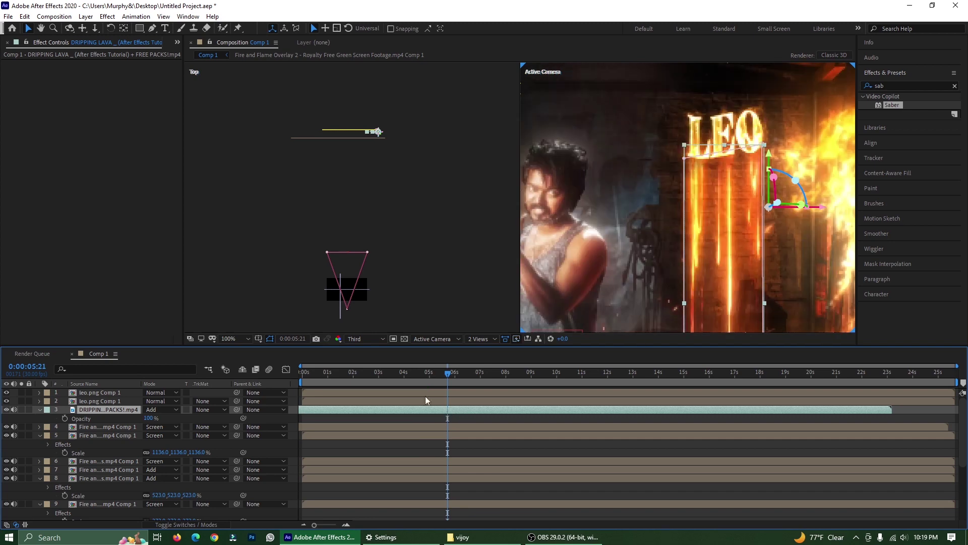
{"action": "left_click", "coordinate": [24, 16]}
{"action": "left_click", "coordinate": [55, 158]}
{"action": "left_click", "coordinate": [428, 418]}
{"action": "key", "text": "Delete"}
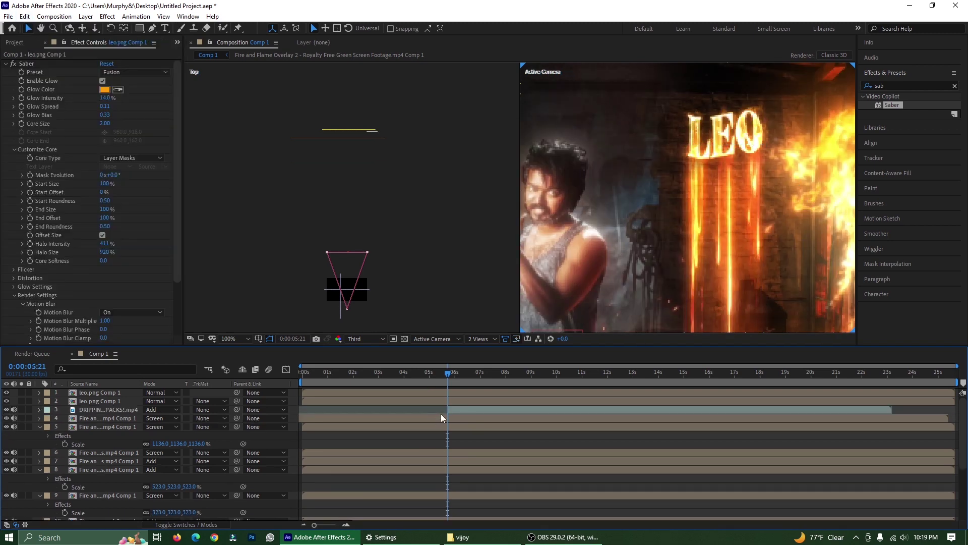
- Slide the remaining lava clip to start near the 12-frame mark and trim its end at 0:00:12:06
{"action": "left_click", "coordinate": [394, 375]}
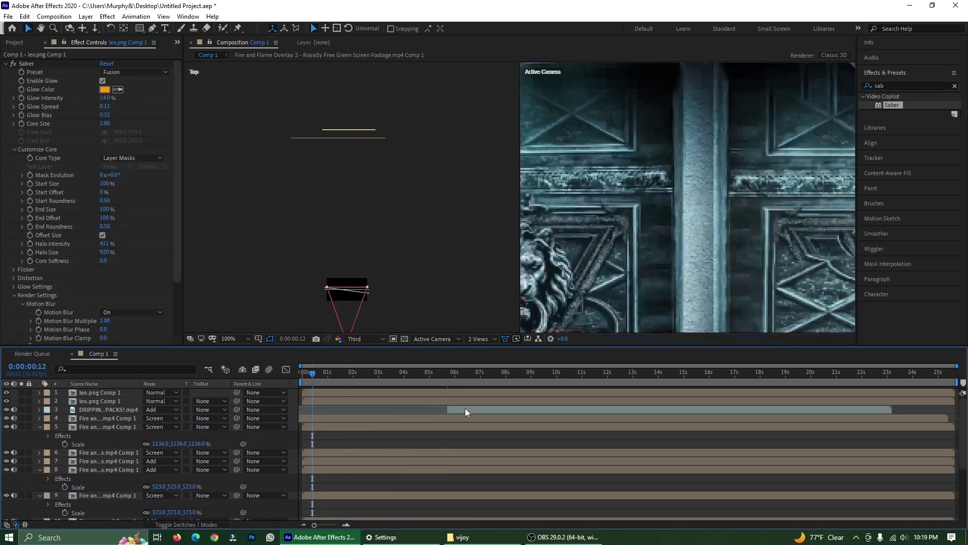
{"action": "left_click_drag", "start_coordinate": [465, 409], "coordinate": [329, 413]}
{"action": "left_click", "coordinate": [612, 376]}
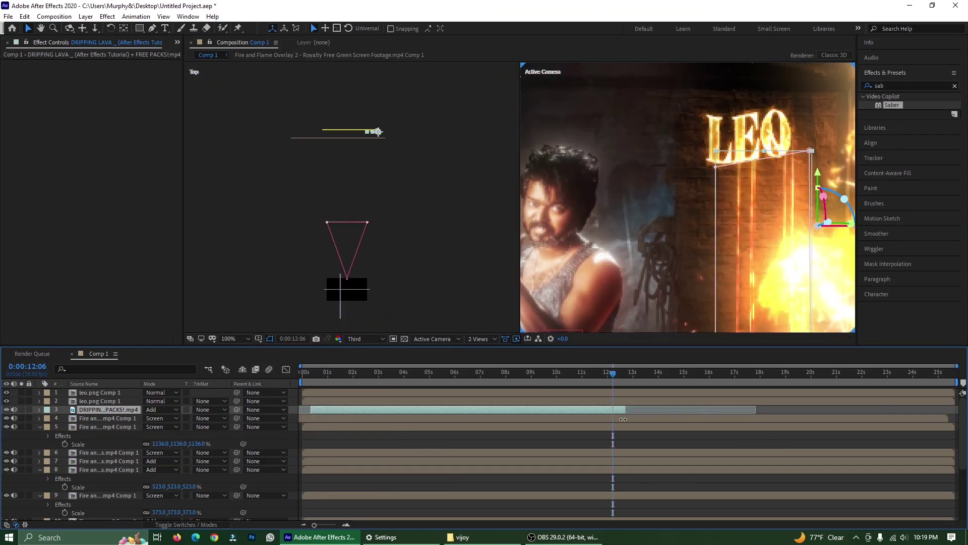
- Duplicate the trimmed lava layer and place the copy where the first clip ends
{"action": "key", "text": "ctrl+d"}
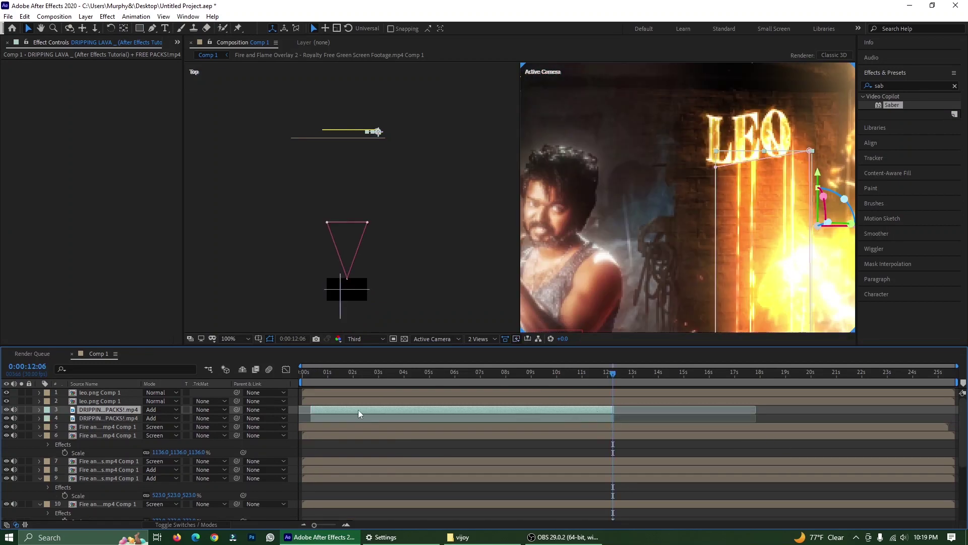
{"action": "left_click_drag", "start_coordinate": [358, 410], "coordinate": [658, 414]}
{"action": "key", "text": "comma"}
{"action": "key", "text": "comma"}
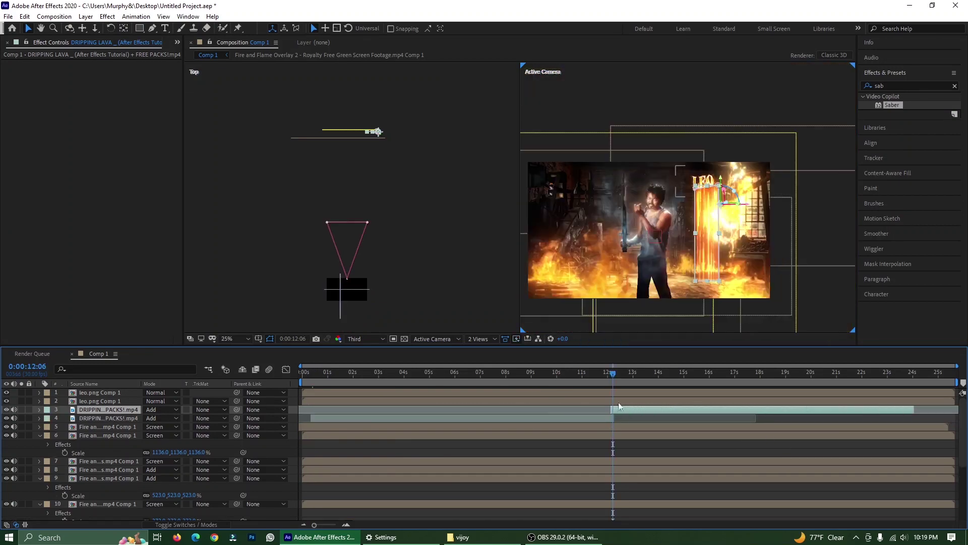
{"action": "left_click", "coordinate": [607, 377]}
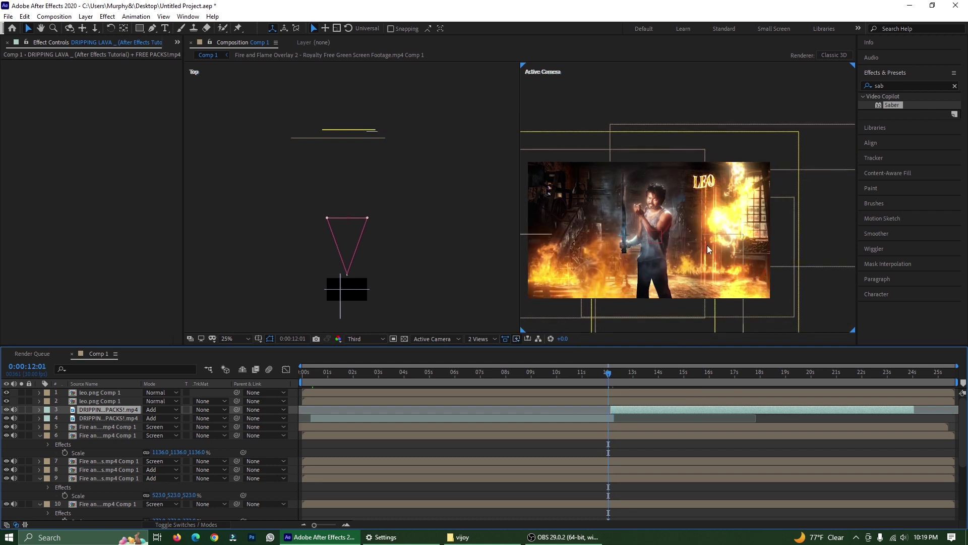
- Compare the placement of both lava clips and the LEO title in the Top and Active Camera views, and show the first clip's scale
{"action": "left_click", "coordinate": [717, 200]}
{"action": "key", "text": "period"}
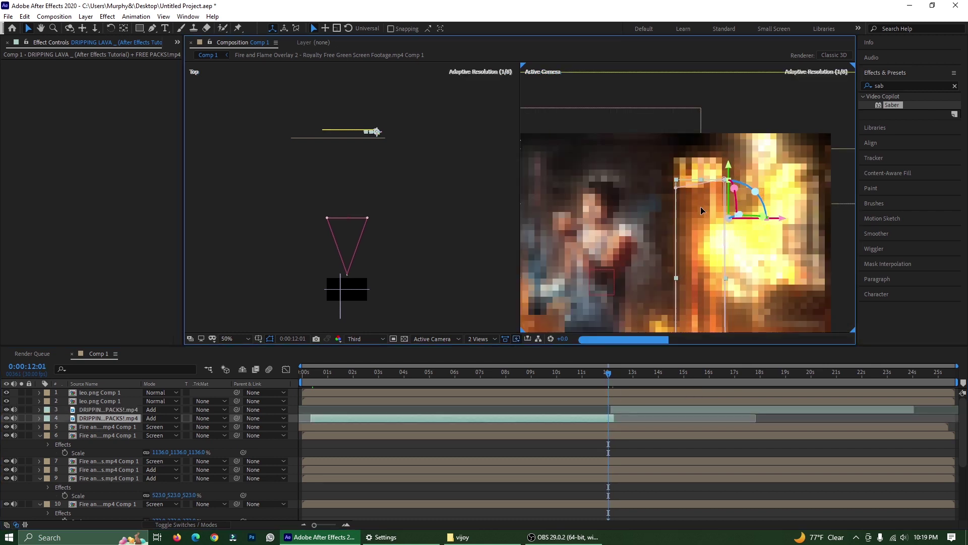
{"action": "left_click", "coordinate": [93, 402]}
{"action": "scroll", "coordinate": [384, 189], "scroll_direction": "down", "scroll_amount": 3}
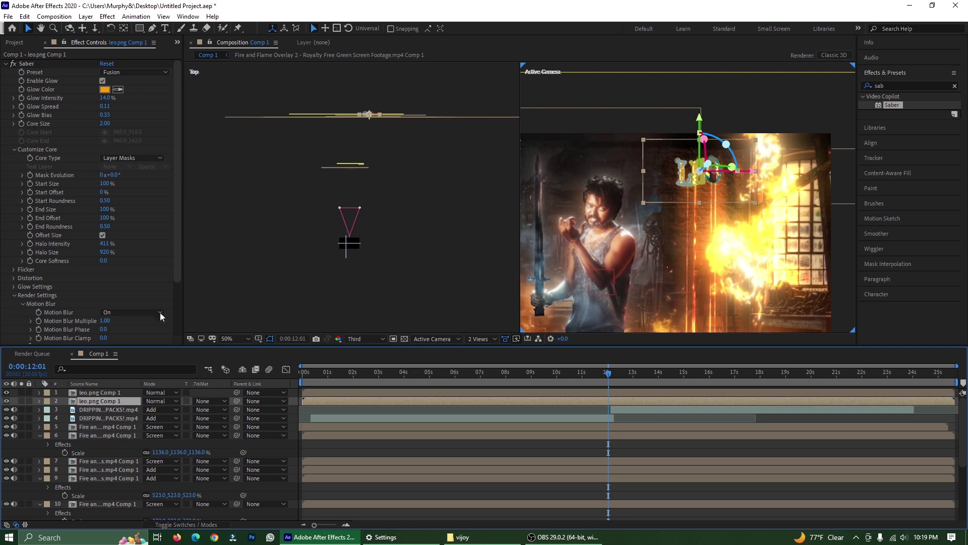
{"action": "left_click", "coordinate": [92, 410]}
{"action": "left_click", "coordinate": [107, 417]}
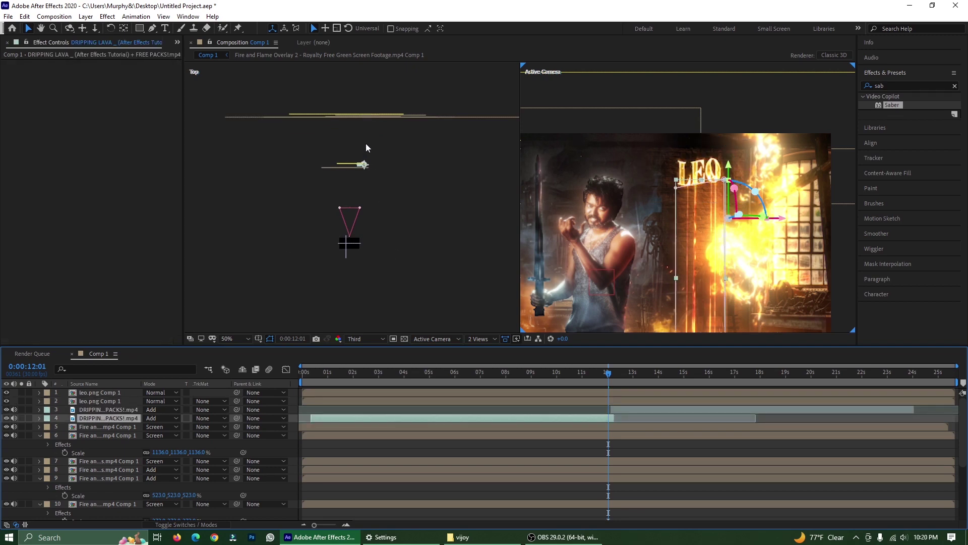
{"action": "left_click", "coordinate": [94, 427]}
{"action": "left_click", "coordinate": [98, 411]}
{"action": "left_click", "coordinate": [471, 417]}
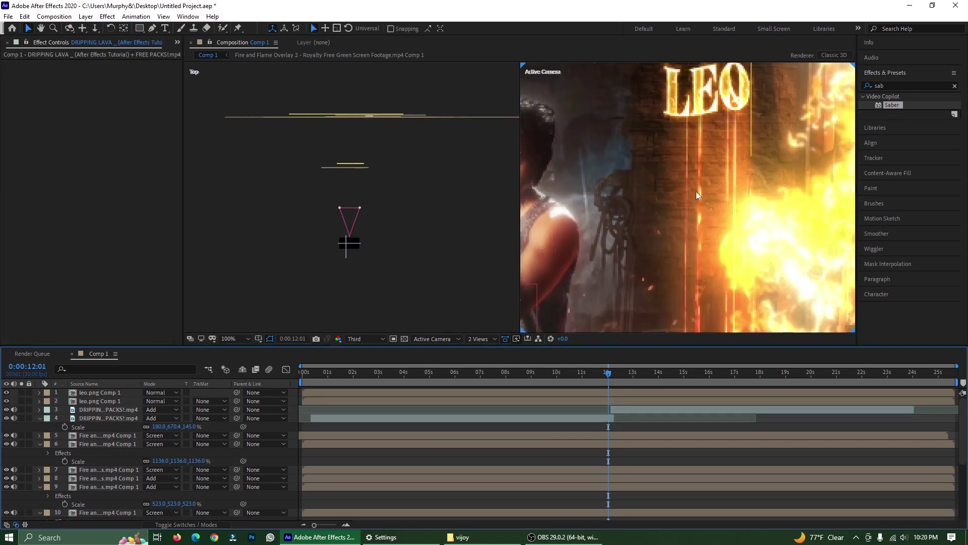
- Undo the shift of the lava copy and move the first lava clip slightly left beneath the LEO title
{"action": "left_click_drag", "start_coordinate": [697, 192], "coordinate": [691, 191]}
{"action": "key", "text": "ctrl+z"}
{"action": "left_click", "coordinate": [105, 417]}
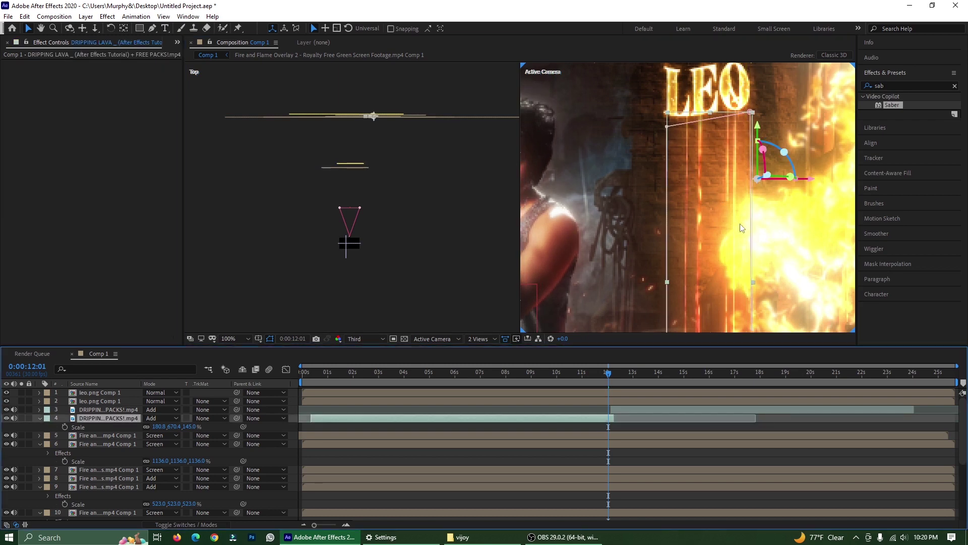
{"action": "left_click_drag", "start_coordinate": [740, 222], "coordinate": [733, 221]}
- Delete the lava copy, duplicate the first lava clip again and start the new copy where the first clip ends
{"action": "left_click", "coordinate": [700, 404]}
{"action": "left_click", "coordinate": [691, 407]}
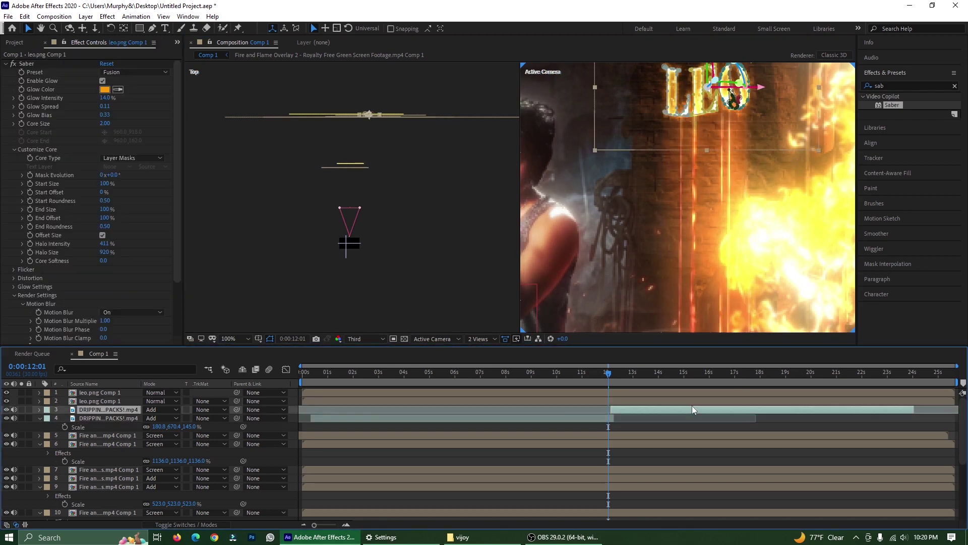
{"action": "key", "text": "Delete"}
{"action": "left_click", "coordinate": [598, 411]}
{"action": "key", "text": "ctrl+d"}
{"action": "left_click_drag", "start_coordinate": [340, 410], "coordinate": [654, 425]}
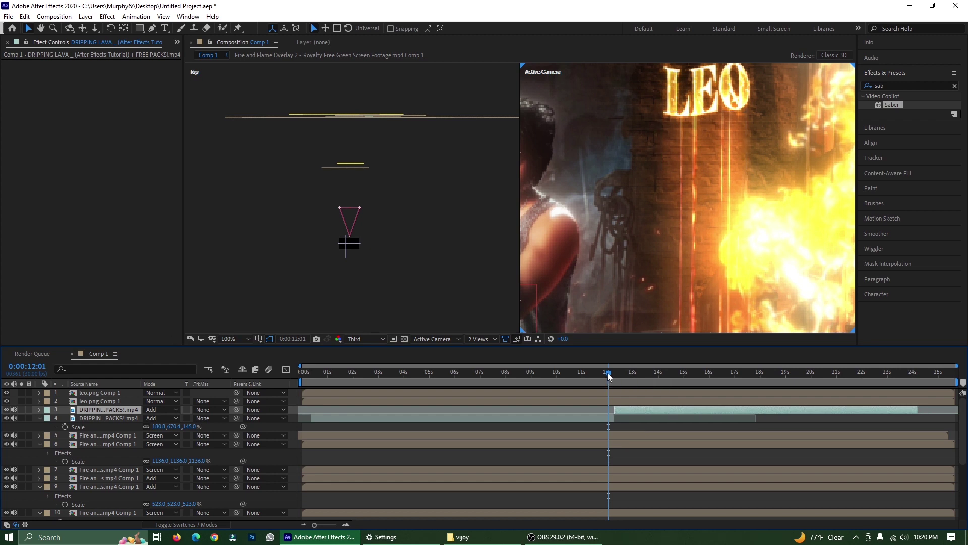
- Set the preview resolution to Full and switch the composition to the 1 View layout
{"action": "left_click", "coordinate": [364, 339]}
{"action": "left_click", "coordinate": [367, 361]}
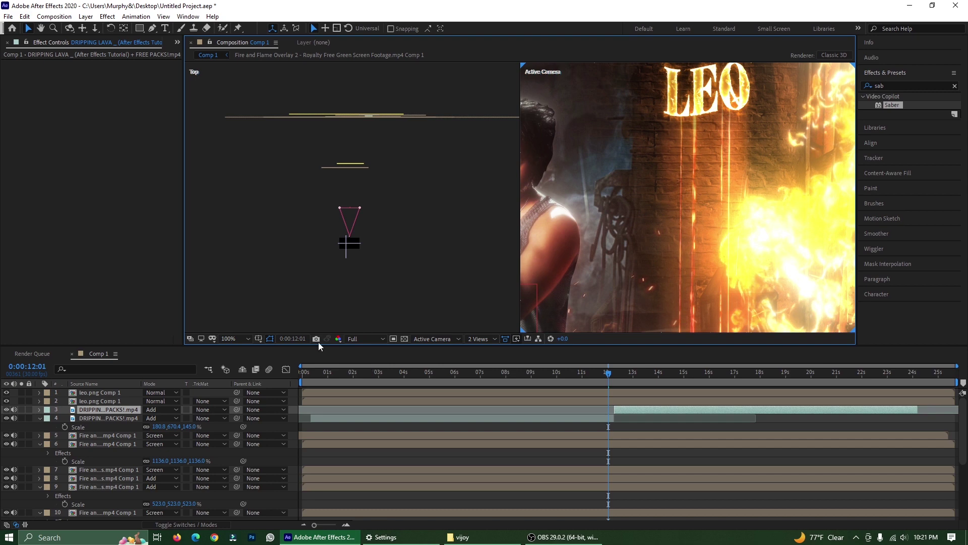
{"action": "left_click", "coordinate": [482, 339]}
{"action": "left_click", "coordinate": [483, 363]}
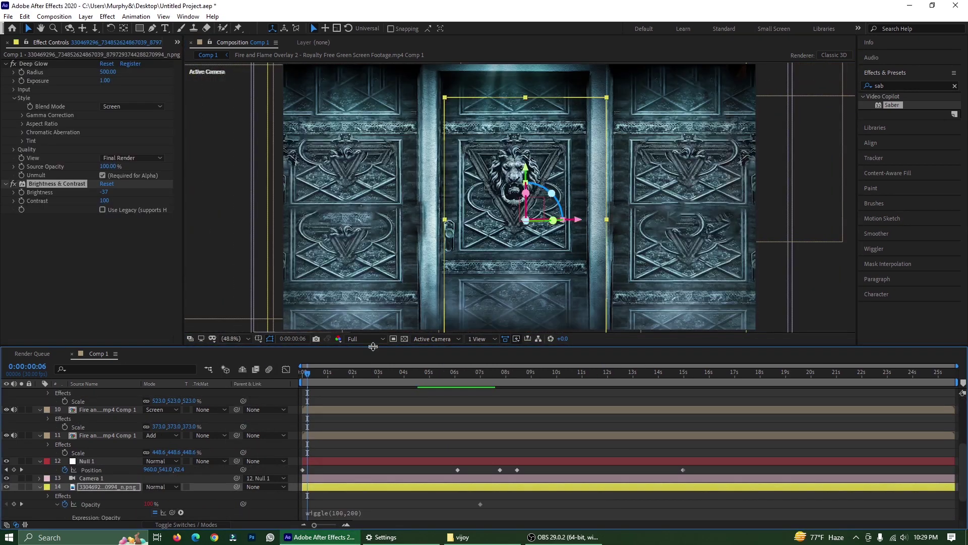
- Add the Hue/Saturation effect to the wall.png layer
{"action": "scroll", "coordinate": [380, 401], "scroll_direction": "down", "scroll_amount": 3}
{"action": "left_click", "coordinate": [96, 506]}
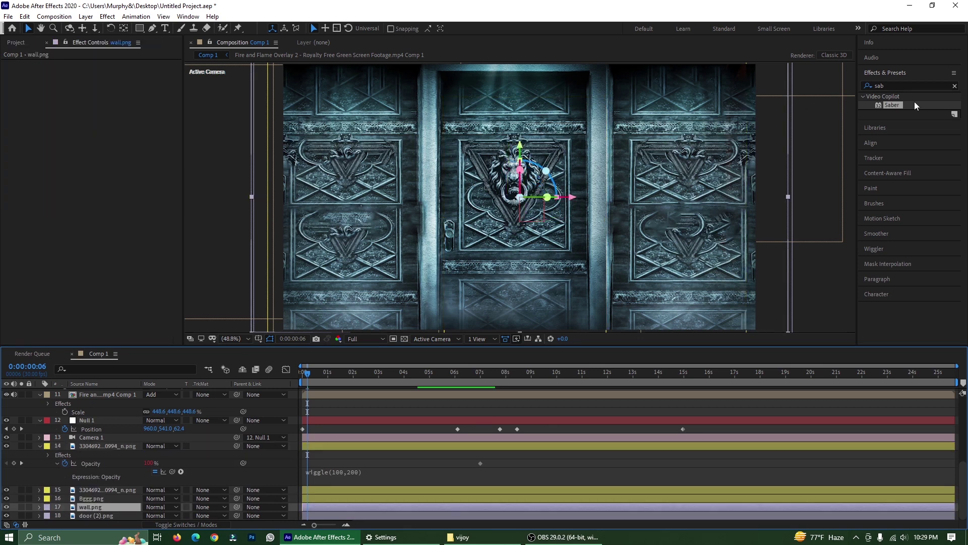
{"action": "left_click", "coordinate": [908, 86]}
{"action": "type", "text": "hue"}
{"action": "double_click", "coordinate": [918, 138]}
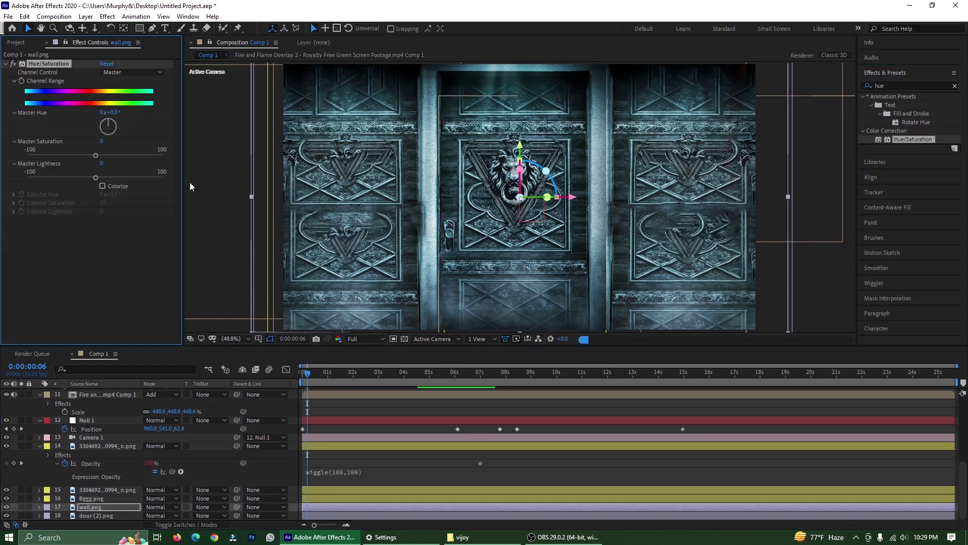
- Colorize wall.png with a hue of 30° and a saturation of 73, and paste the effect onto the door (2).png layer
{"action": "left_click", "coordinate": [105, 186]}
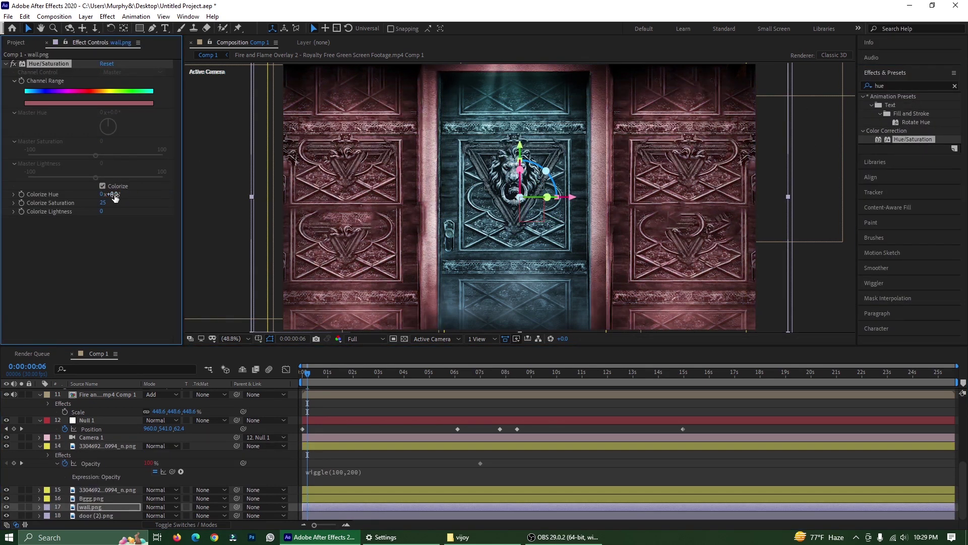
{"action": "left_click_drag", "start_coordinate": [115, 196], "coordinate": [95, 193]}
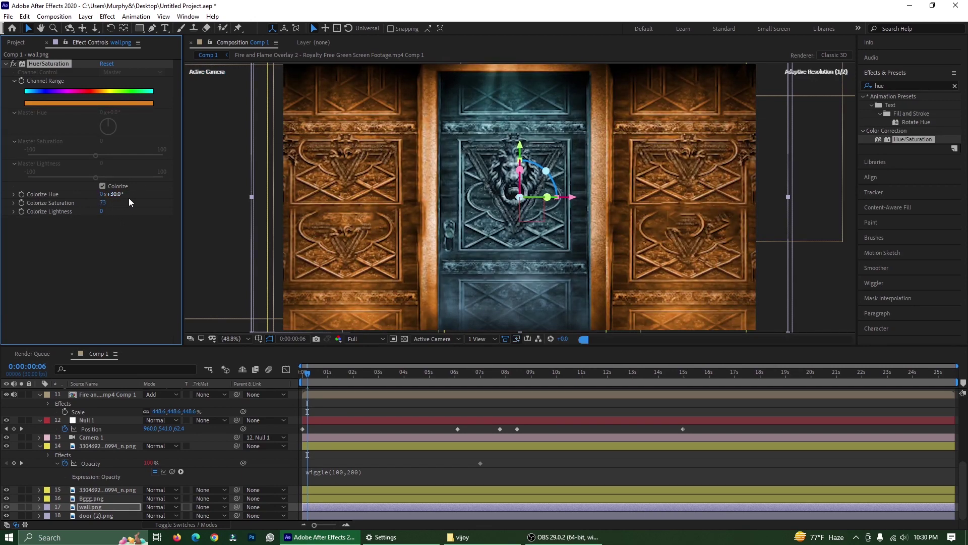
{"action": "left_click", "coordinate": [98, 514]}
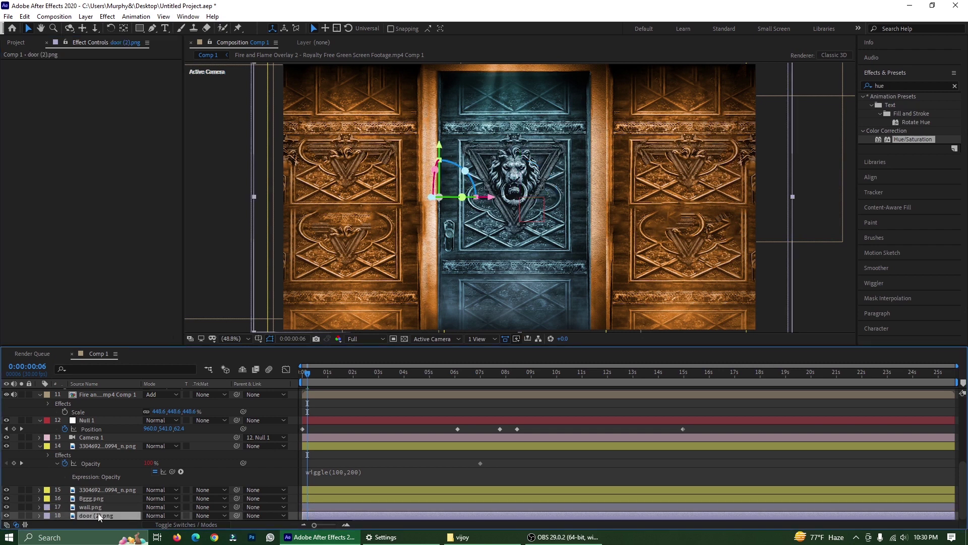
{"action": "key", "text": "ctrl+v"}
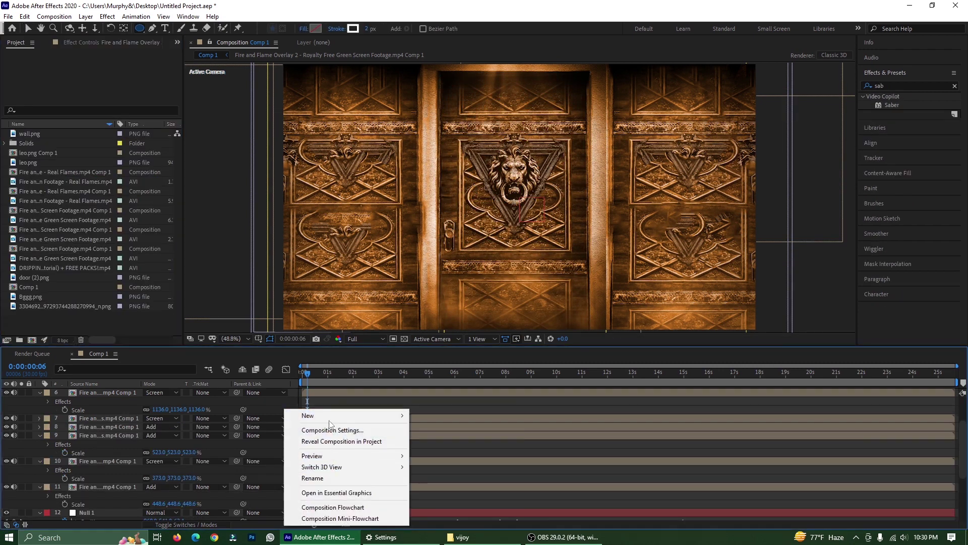
- Create a black solid as the top layer of Comp 1
{"action": "mouse_move", "coordinate": [353, 415]}
{"action": "left_click", "coordinate": [447, 442]}
{"action": "left_click", "coordinate": [478, 331]}
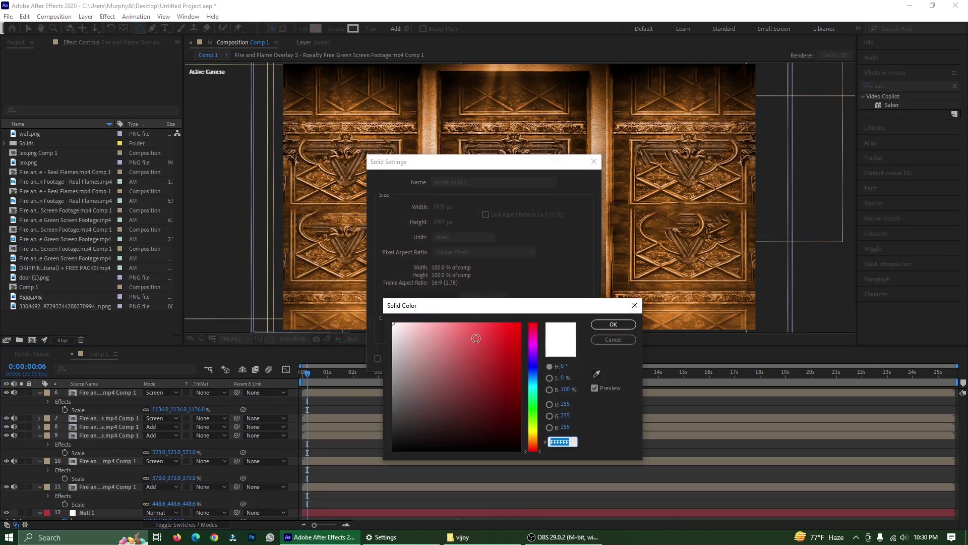
{"action": "left_click", "coordinate": [614, 325]}
{"action": "left_click", "coordinate": [540, 356]}
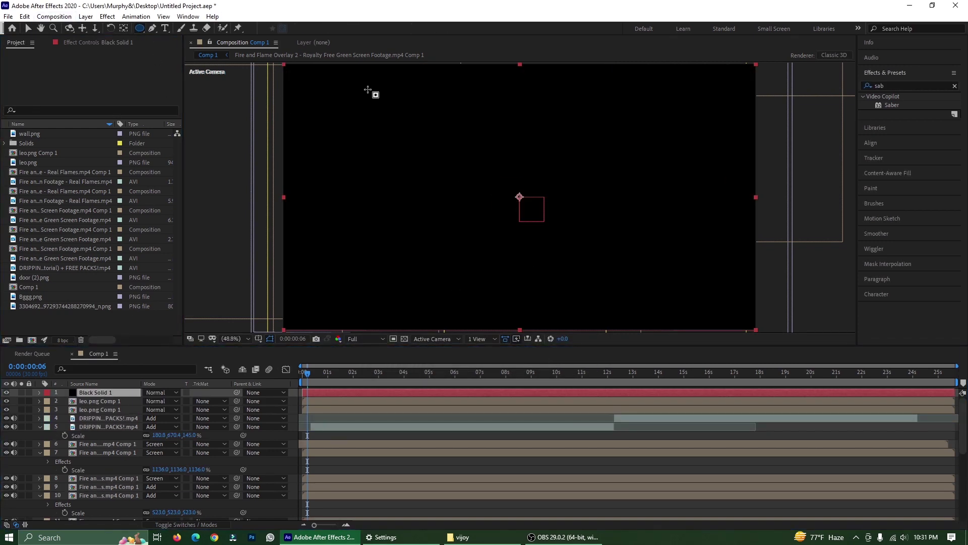
- Draw a large elliptical mask around the door on the black solid and invert it
{"action": "left_click_drag", "start_coordinate": [370, 91], "coordinate": [645, 325]}
{"action": "left_click", "coordinate": [55, 409]}
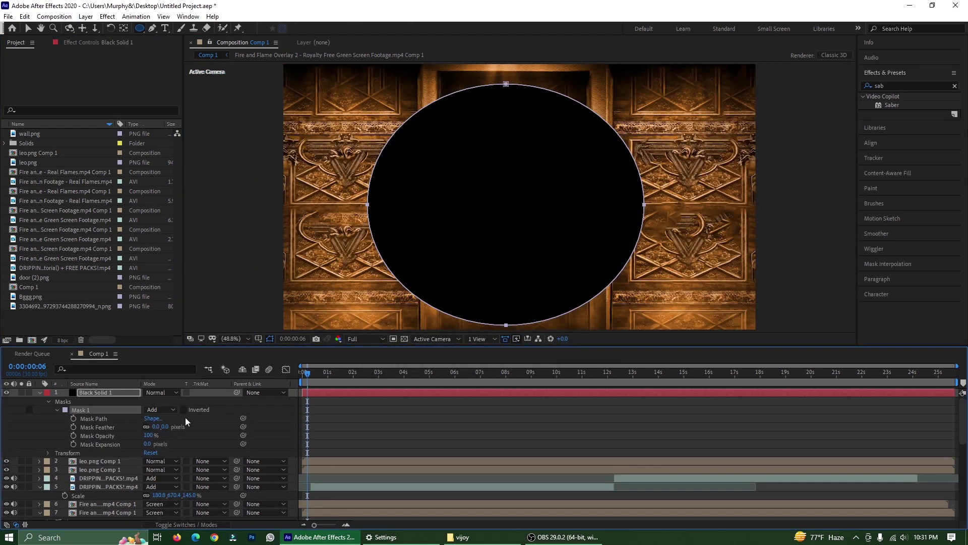
{"action": "left_click", "coordinate": [184, 409]}
- Soften the vignette mask with a 418-pixel feather, a 171-pixel expansion and 62% opacity
{"action": "left_click_drag", "start_coordinate": [170, 427], "coordinate": [416, 416]}
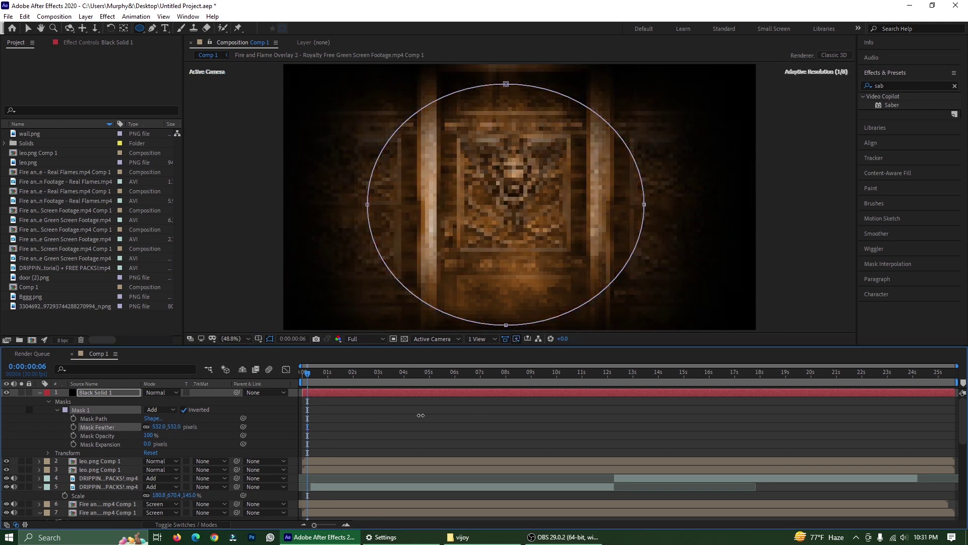
{"action": "left_click_drag", "start_coordinate": [148, 444], "coordinate": [201, 426]}
{"action": "left_click_drag", "start_coordinate": [117, 432], "coordinate": [241, 444]}
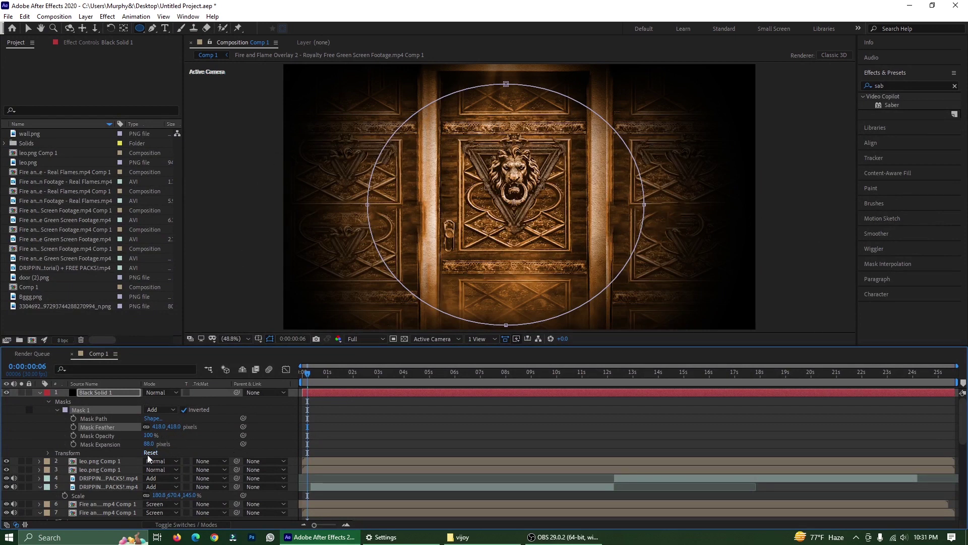
{"action": "left_click_drag", "start_coordinate": [149, 443], "coordinate": [130, 438]}
{"action": "key", "text": "v"}
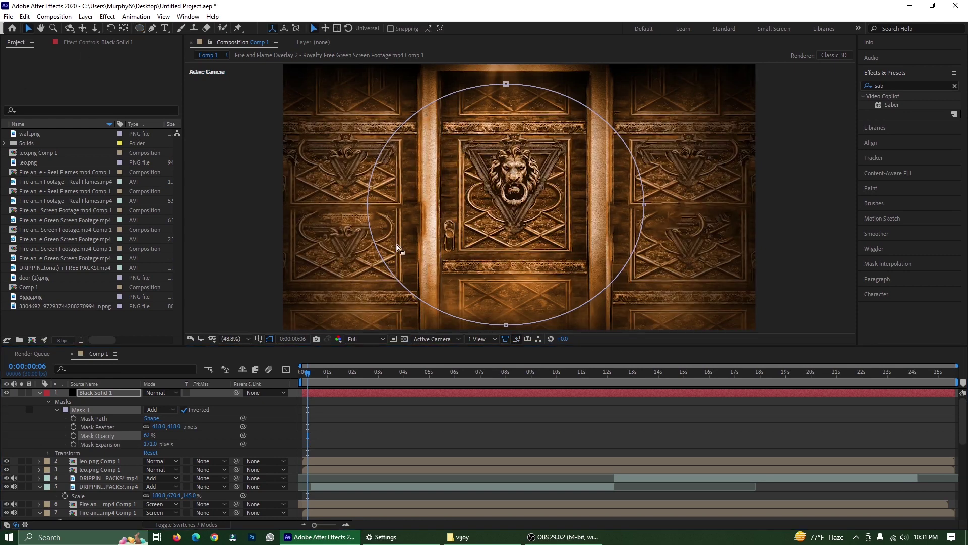
- Stretch the vignette ellipse slightly at its upper and lower points
{"action": "left_click_drag", "start_coordinate": [506, 325], "coordinate": [506, 332]}
{"action": "left_click_drag", "start_coordinate": [505, 83], "coordinate": [507, 78]}
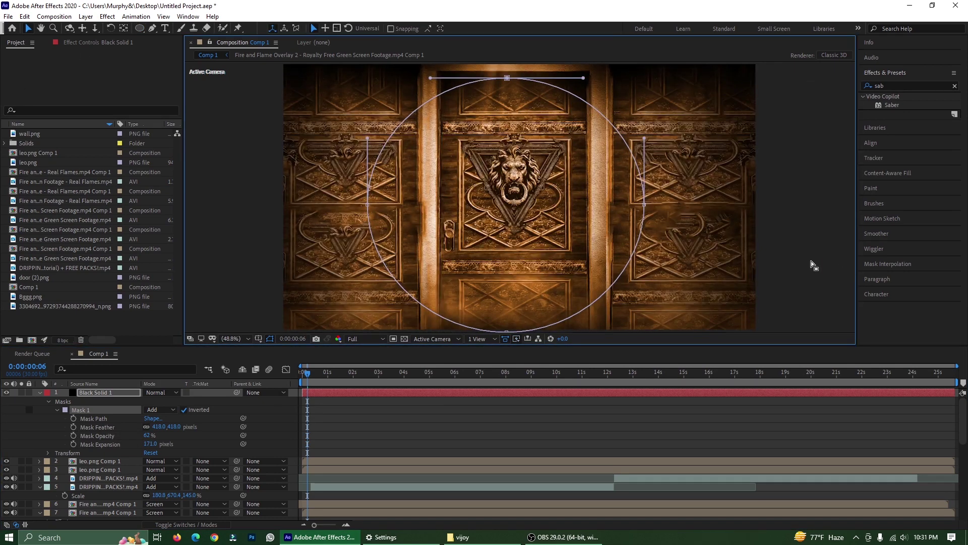
{"action": "left_click", "coordinate": [812, 261]}
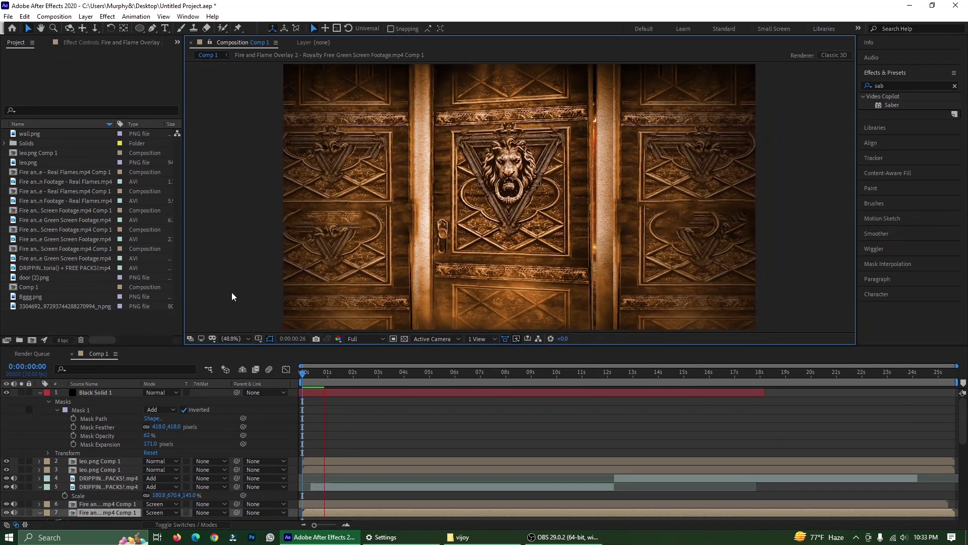